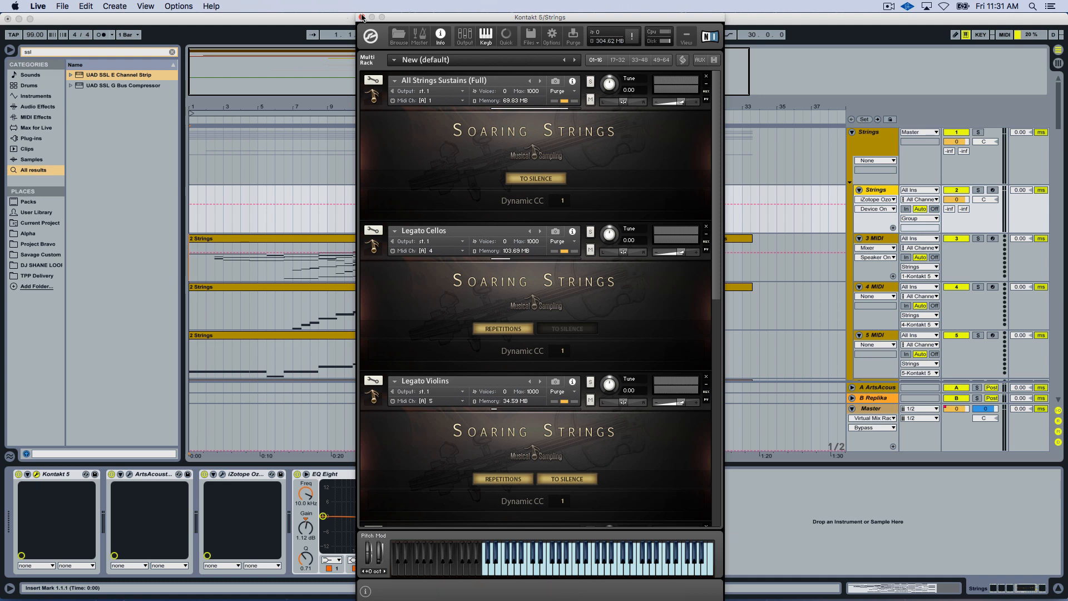
Move the Kontakt window aside to uncover the transport and play the arrangement from the start.
{"action": "left_click_drag", "start_coordinate": [400, 17], "coordinate": [498, 16]}
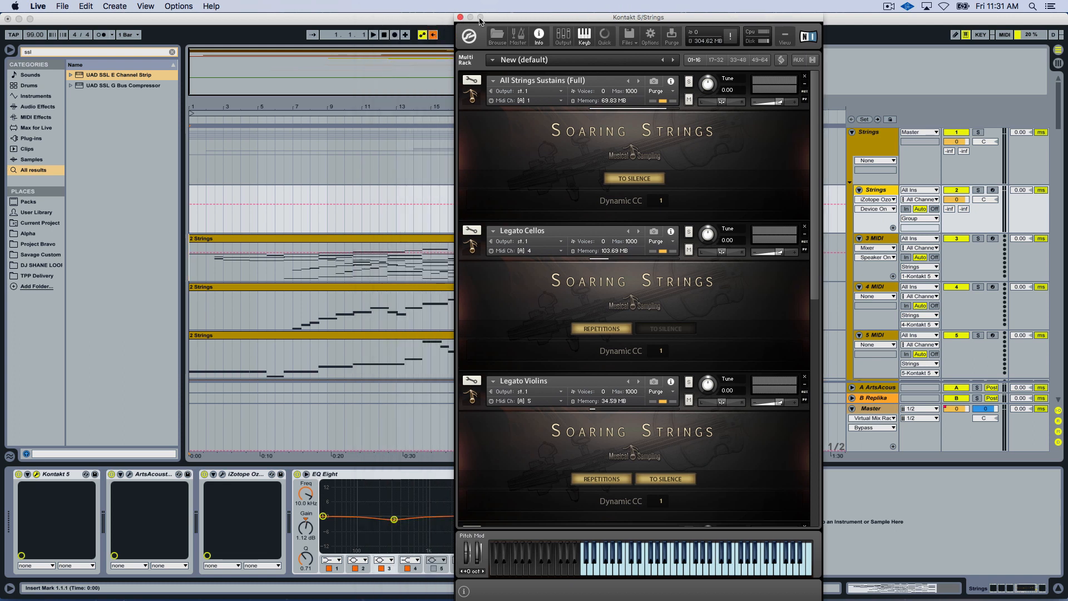
{"action": "left_click", "coordinate": [385, 36]}
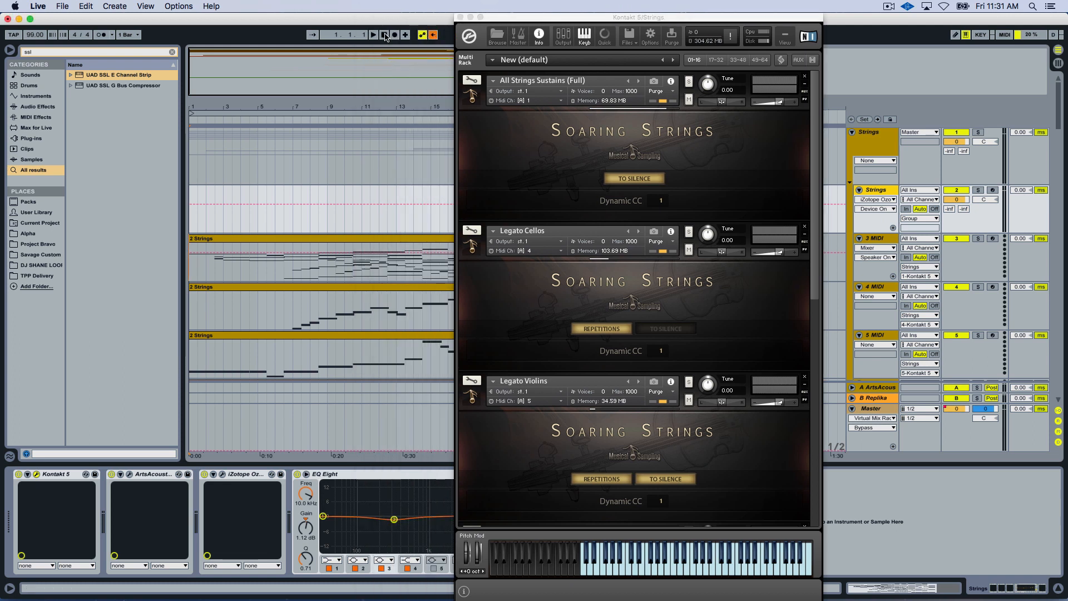
{"action": "left_click", "coordinate": [375, 36]}
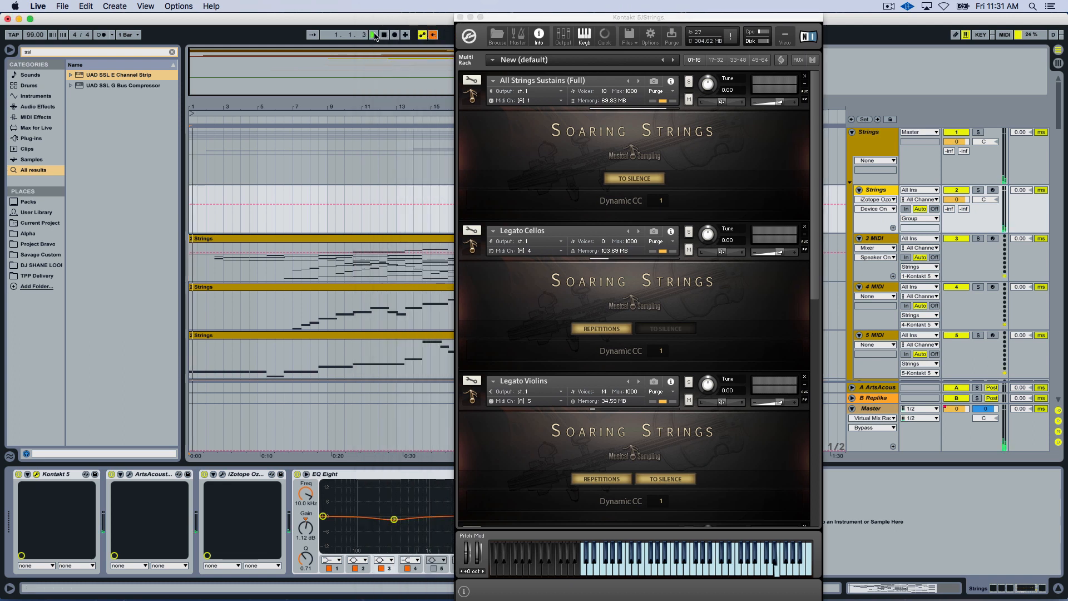
Open the first Strings clip on the 3 MIDI track and examine its notes in an enlarged note editor.
{"action": "double_click", "coordinate": [298, 235]}
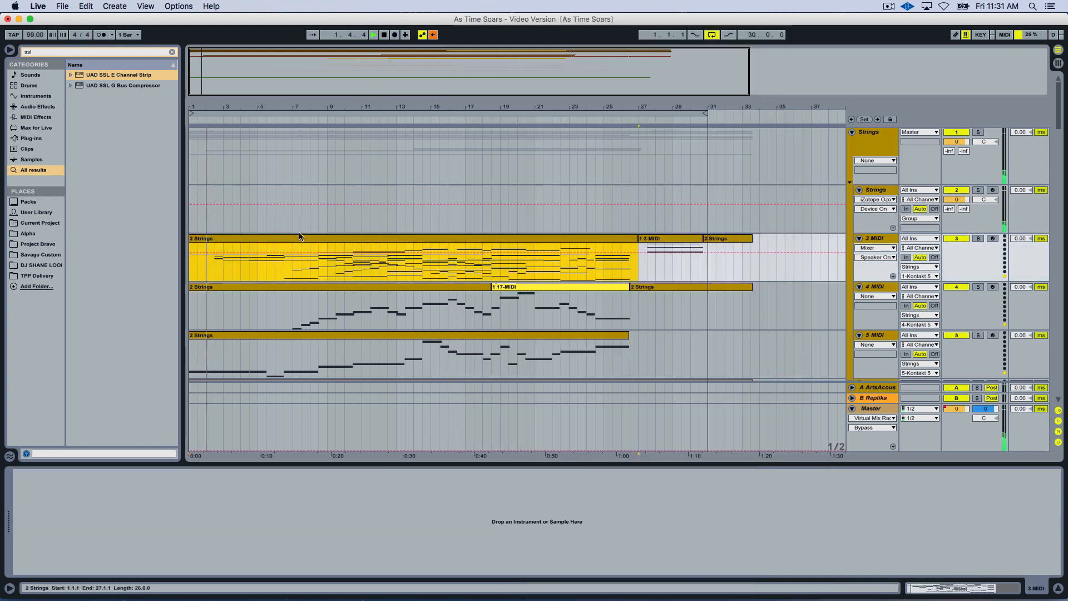
{"action": "left_click_drag", "start_coordinate": [379, 397], "coordinate": [389, 204]}
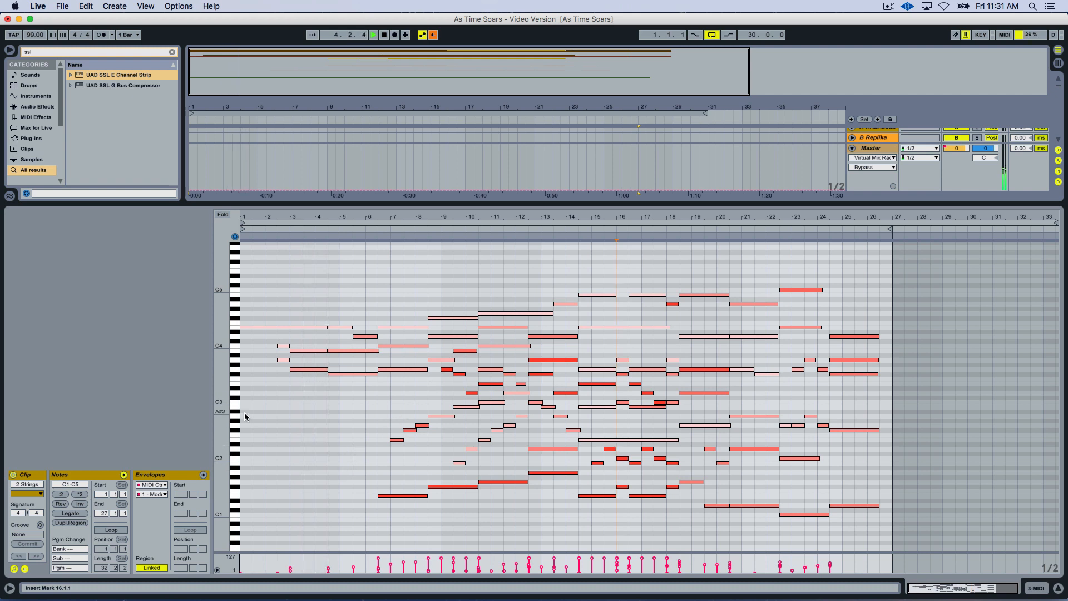
{"action": "left_click_drag", "start_coordinate": [234, 409], "coordinate": [248, 408]}
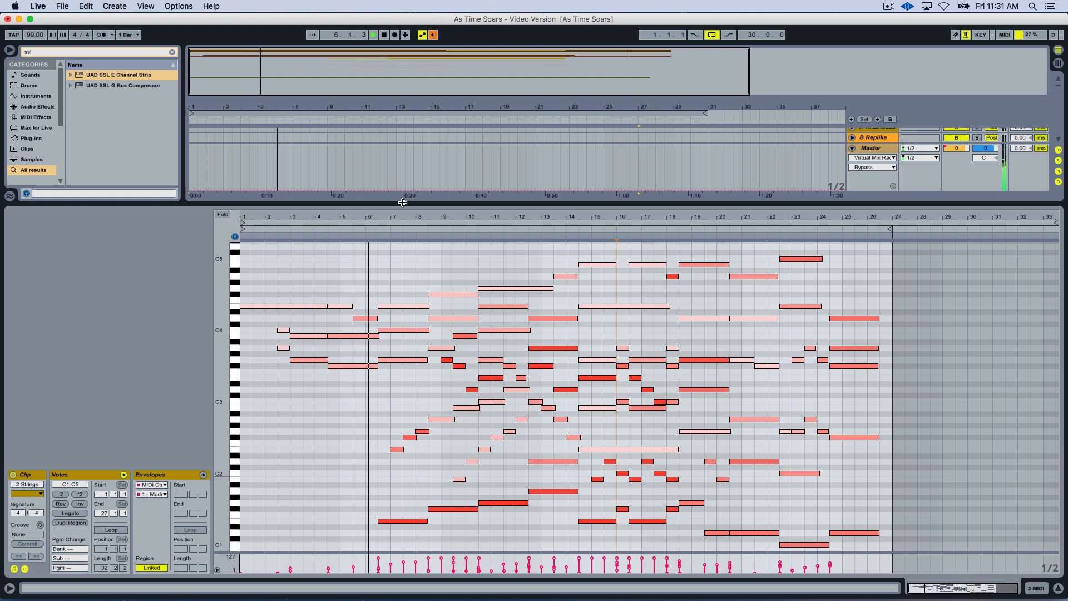
Open the first Strings clip on the 4 MIDI track and examine its notes instead of its modulation envelope.
{"action": "left_click_drag", "start_coordinate": [403, 202], "coordinate": [381, 333]}
{"action": "left_click", "coordinate": [359, 180]}
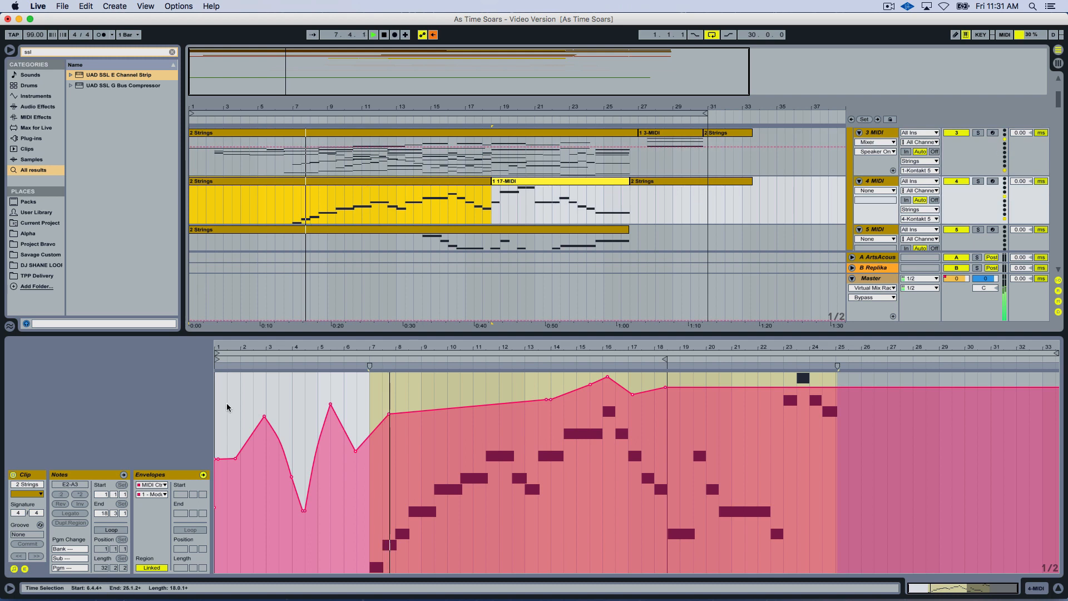
{"action": "left_click", "coordinate": [96, 477]}
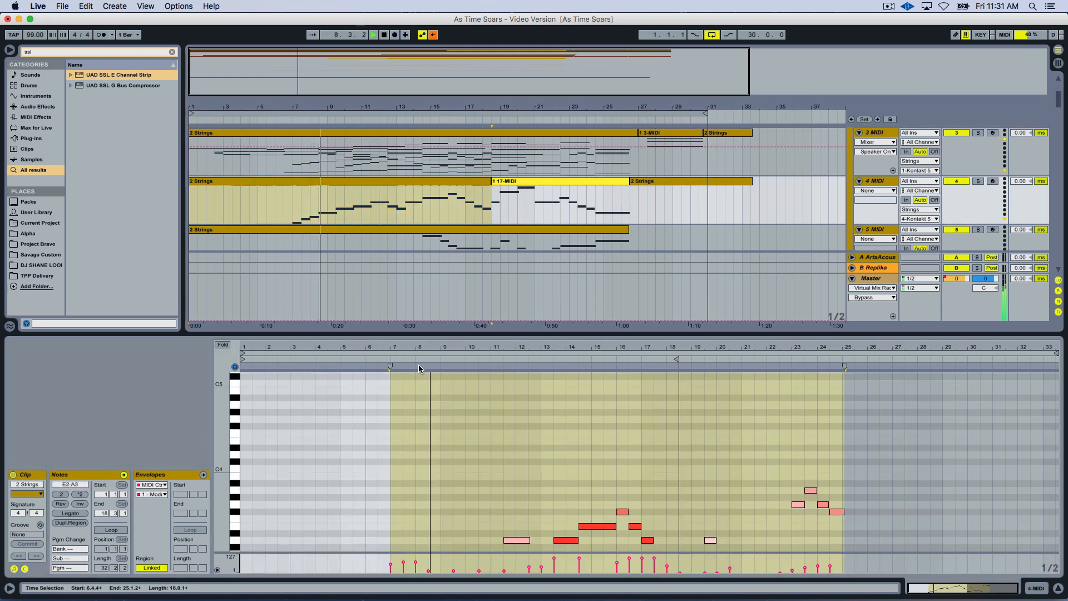
{"action": "left_click_drag", "start_coordinate": [425, 333], "coordinate": [442, 248]}
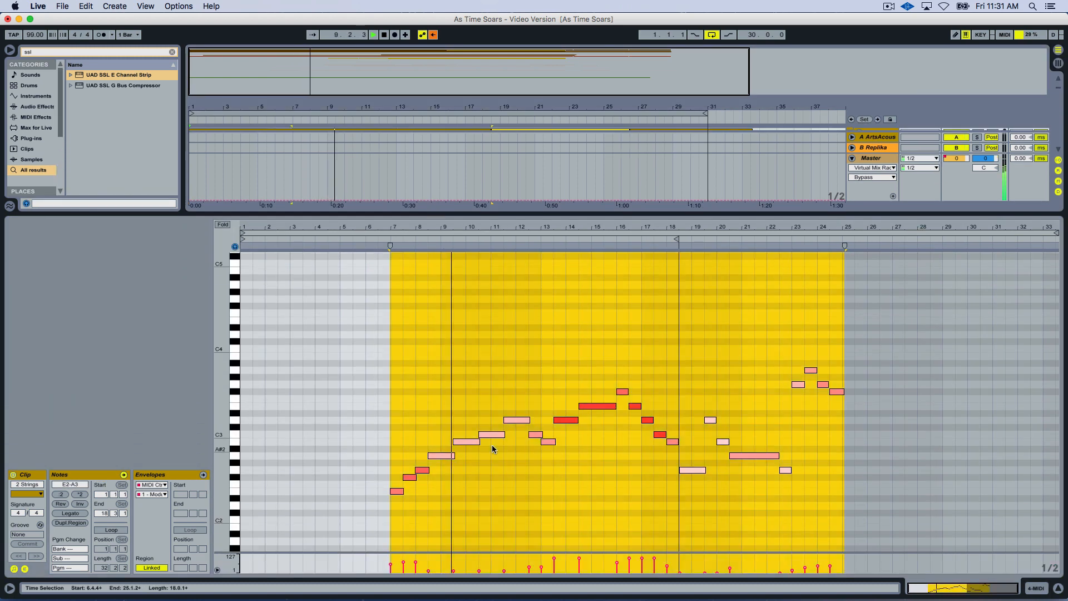
{"action": "left_click", "coordinate": [492, 445]}
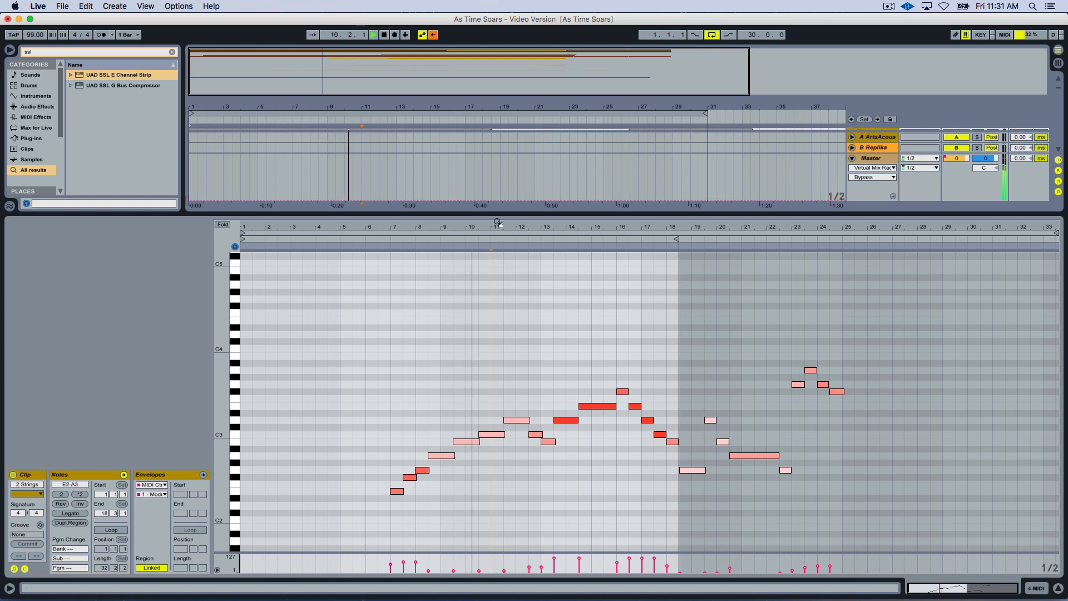
Open the Strings clip on the 6 MIDI track and view its notes in the resized editor.
{"action": "left_click_drag", "start_coordinate": [496, 214], "coordinate": [495, 384]}
{"action": "double_click", "coordinate": [397, 251]}
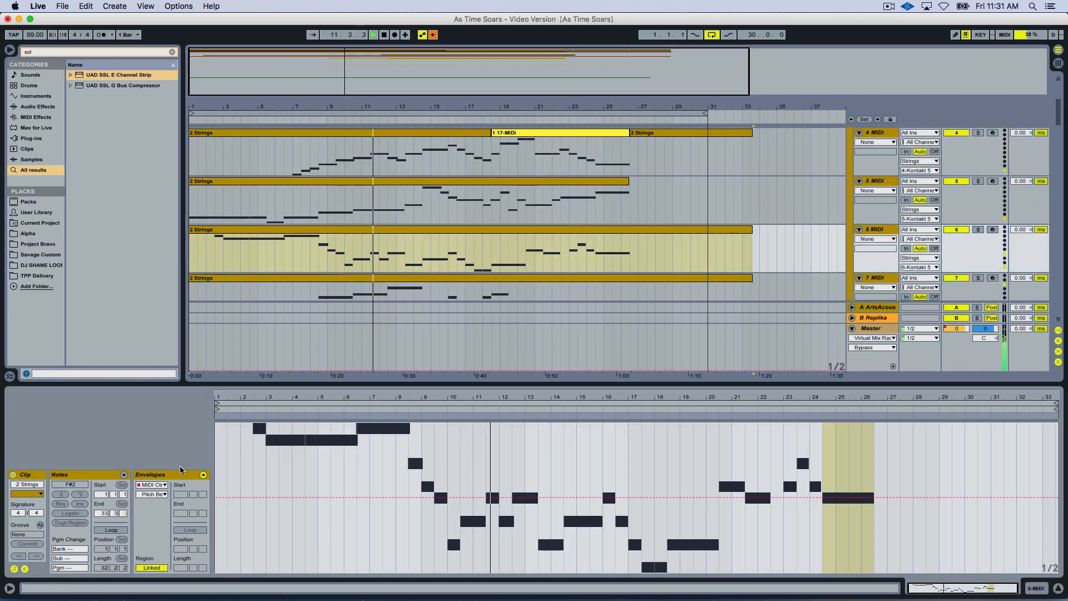
{"action": "left_click", "coordinate": [78, 473]}
{"action": "left_click_drag", "start_coordinate": [336, 385], "coordinate": [337, 245]}
{"action": "left_click_drag", "start_coordinate": [445, 251], "coordinate": [439, 391]}
Open the Strings clip on the 7 MIDI track and switch from its envelope to its notes.
{"action": "scroll", "coordinate": [417, 230], "scroll_direction": "down", "scroll_amount": 1}
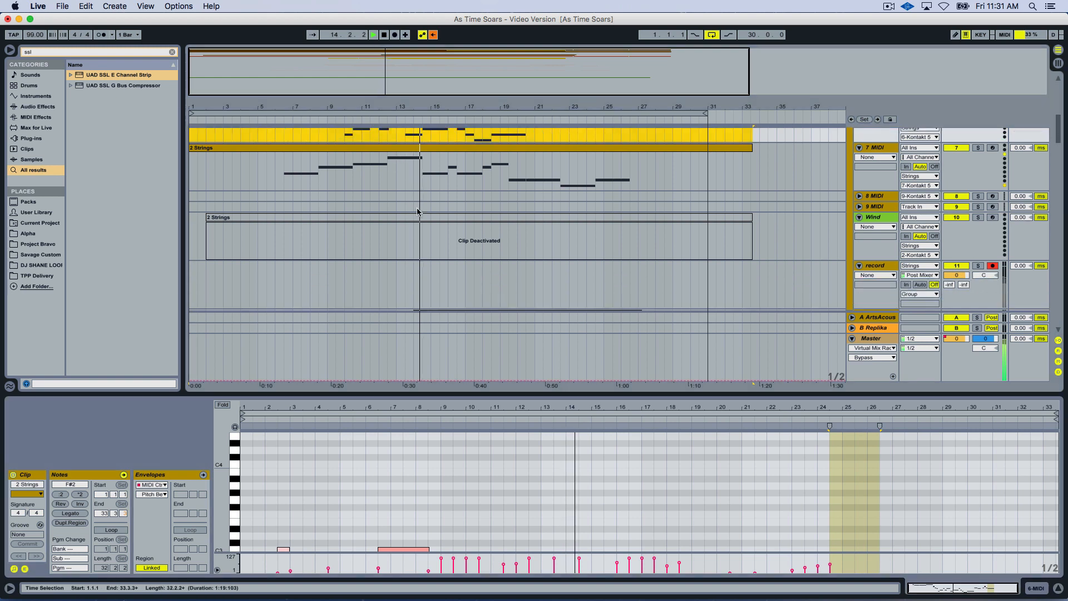
{"action": "left_click", "coordinate": [416, 185]}
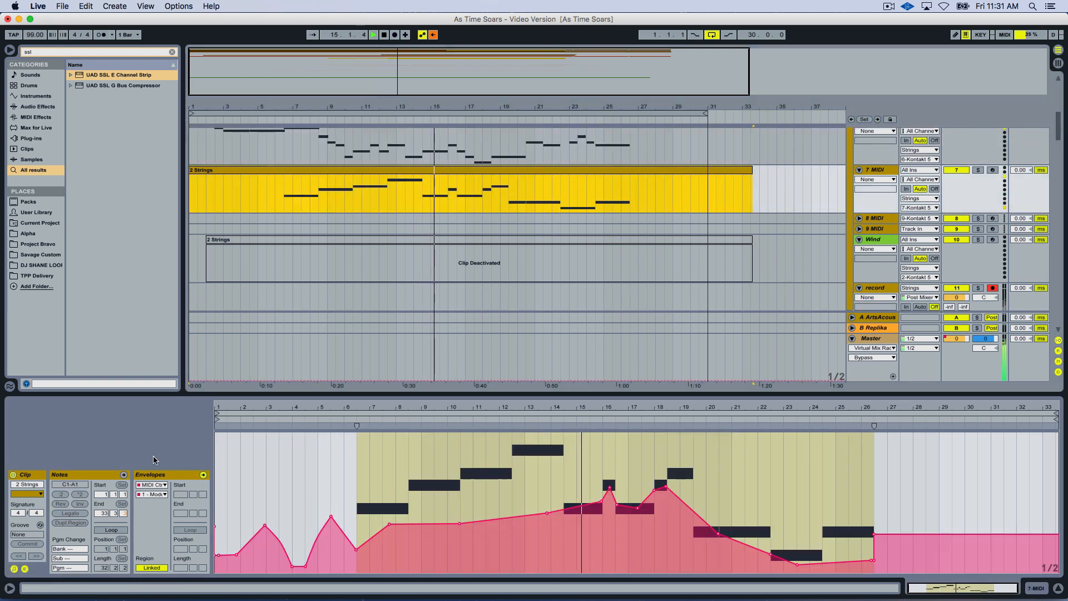
{"action": "left_click", "coordinate": [203, 475]}
{"action": "scroll", "coordinate": [397, 479], "scroll_direction": "down", "scroll_amount": 4}
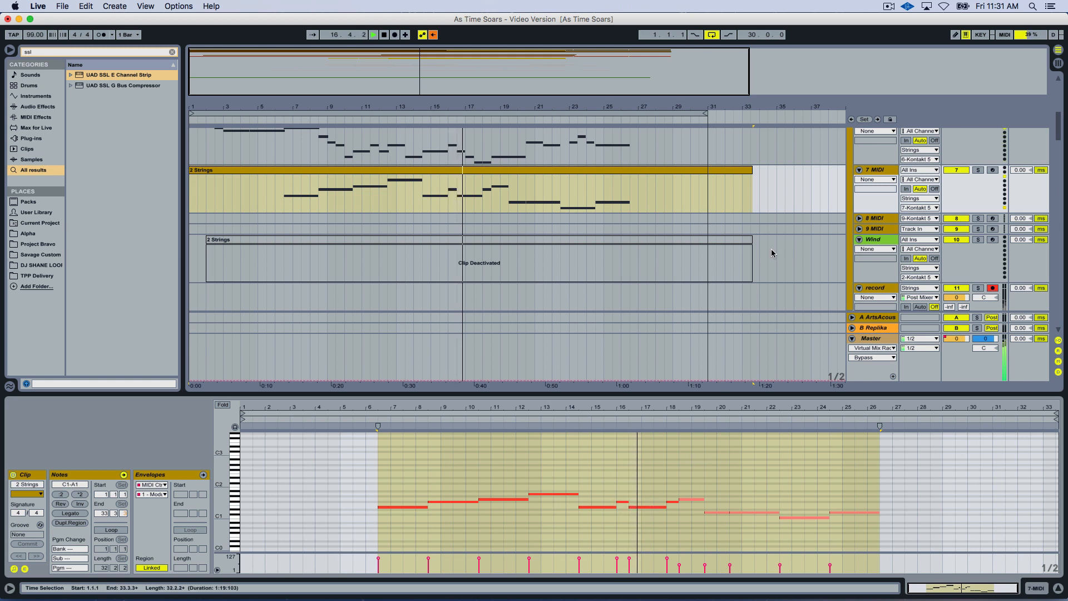
Show the Strings track's Kontakt instrument while the arrangement plays to about bar 30, and stop playback.
{"action": "scroll", "coordinate": [776, 252], "scroll_direction": "up", "scroll_amount": 6}
{"action": "left_click", "coordinate": [881, 192]}
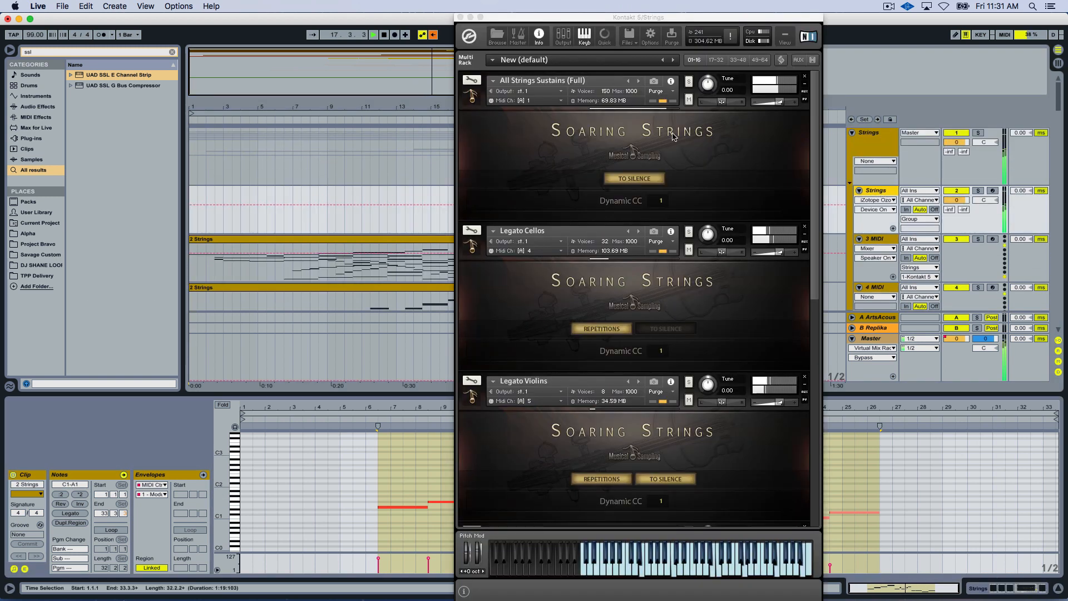
{"action": "left_click_drag", "start_coordinate": [629, 15], "coordinate": [577, 13]}
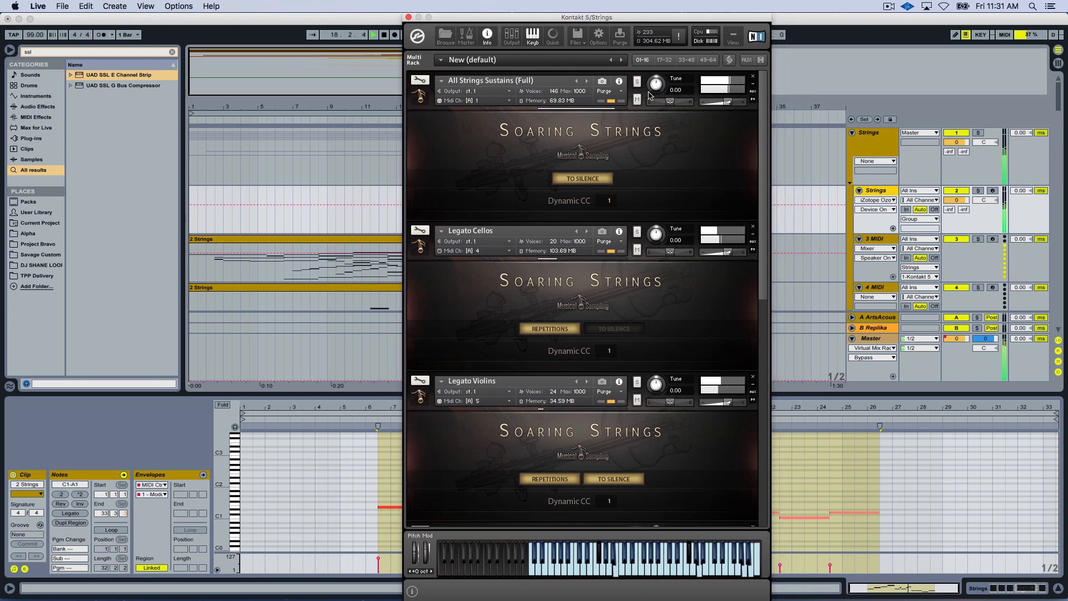
{"action": "left_click_drag", "start_coordinate": [762, 183], "coordinate": [734, 162]}
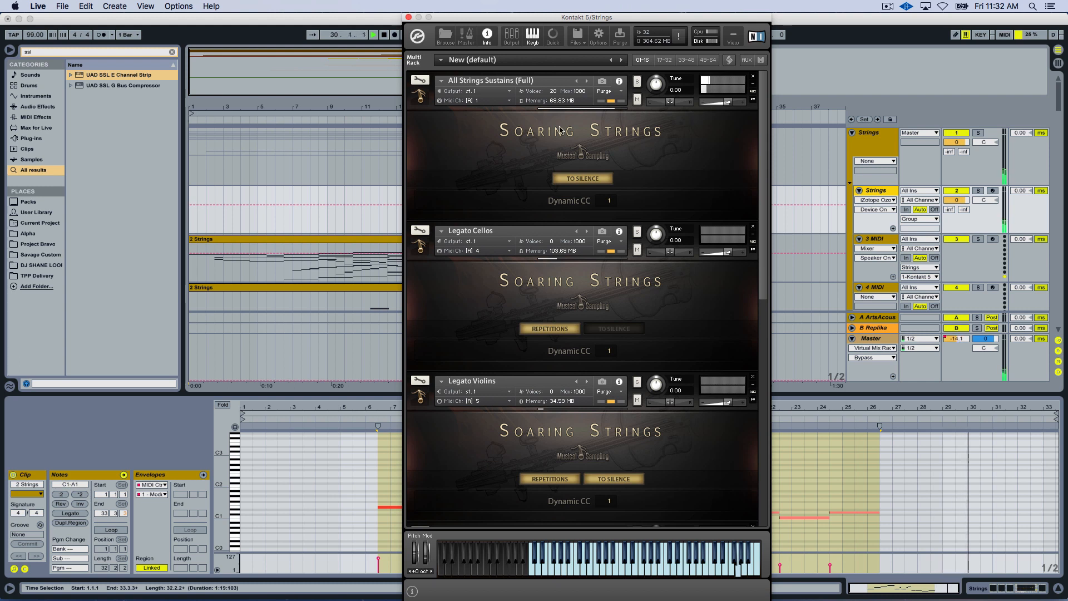
{"action": "left_click", "coordinate": [369, 162]}
{"action": "key", "text": "space"}
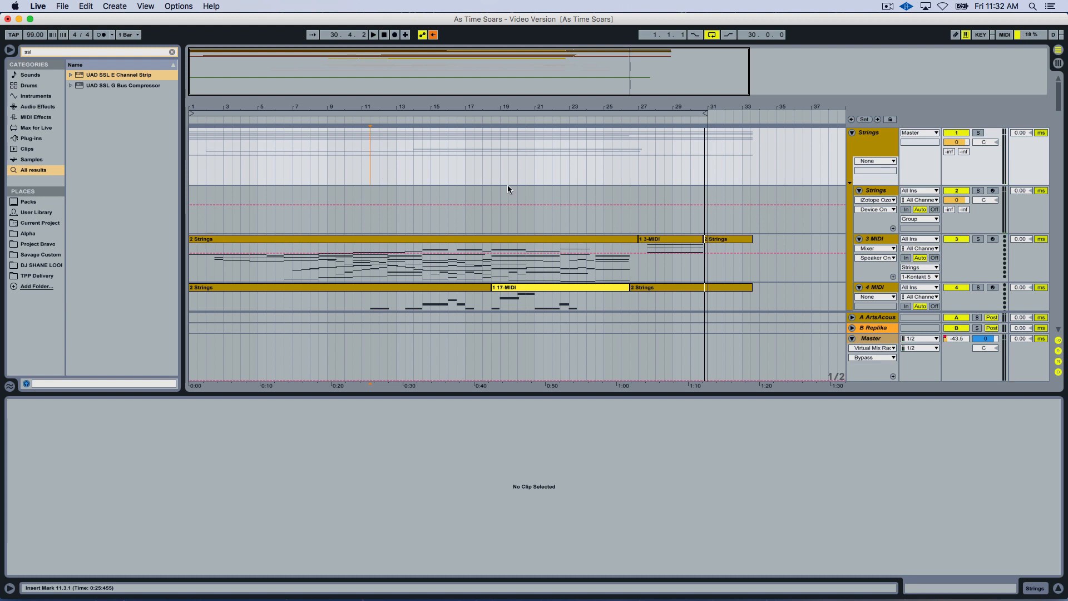
Bring the Strings track's Kontakt instrument back up and show its Quick-Load browser.
{"action": "left_click", "coordinate": [882, 192]}
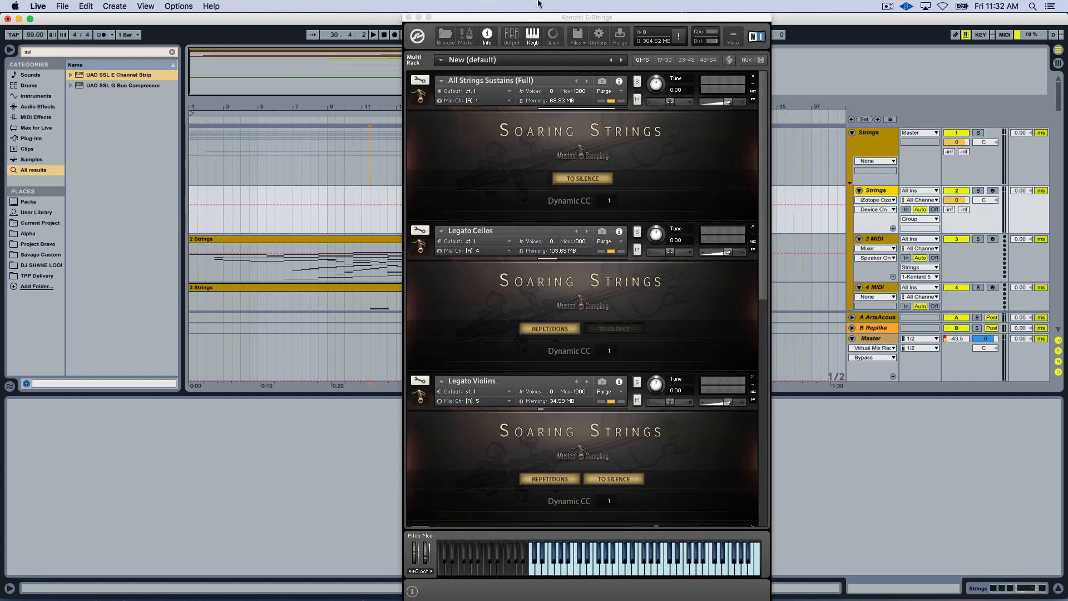
{"action": "left_click_drag", "start_coordinate": [522, 13], "coordinate": [501, 13]}
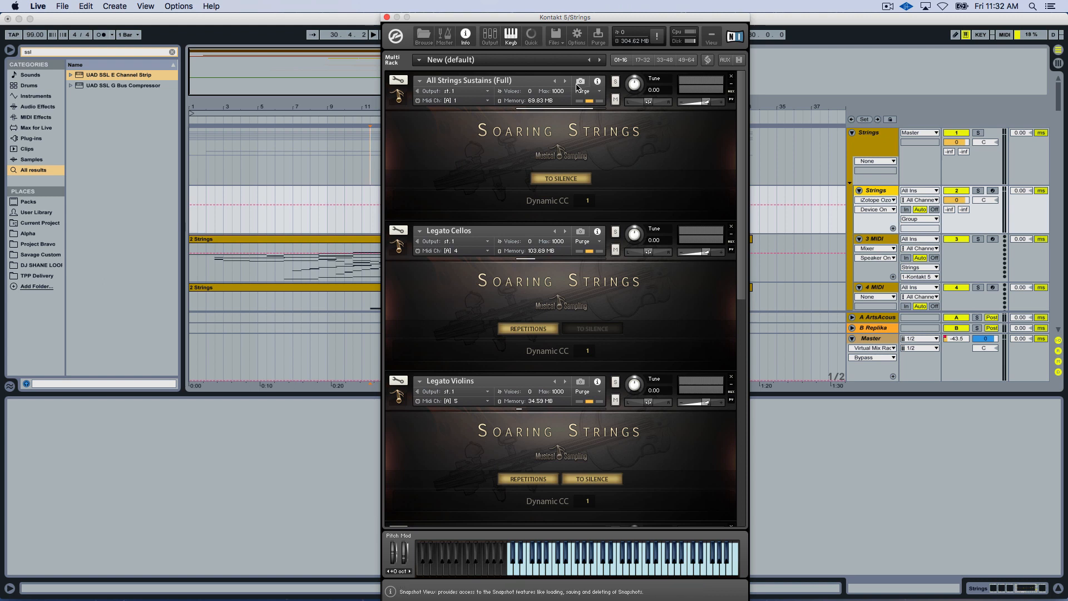
{"action": "left_click", "coordinate": [531, 37]}
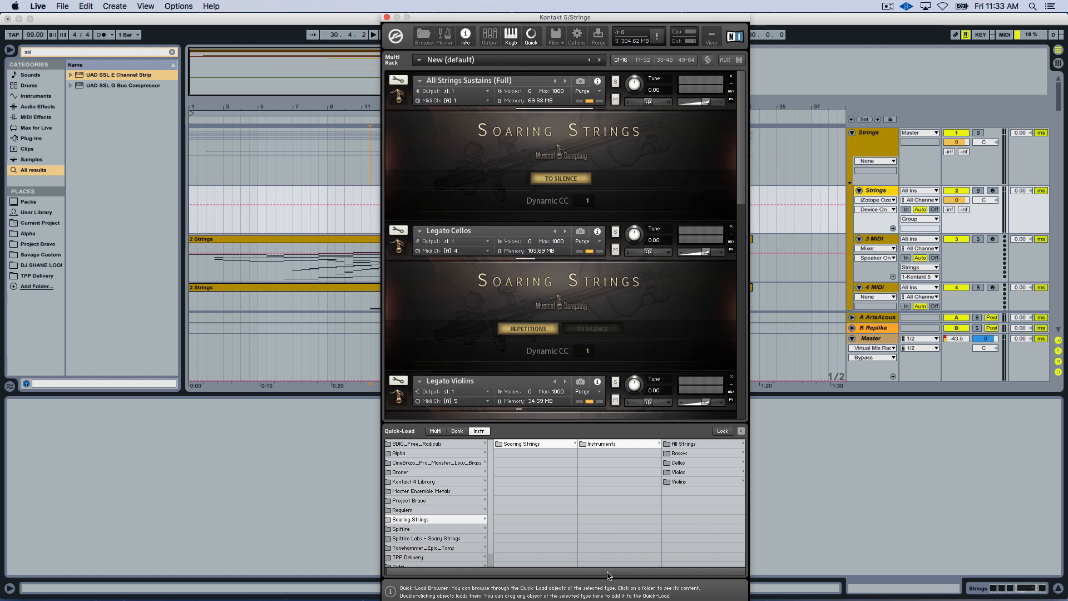
Browse the Soaring Strings instrument folders from All Strings through the sections and back to All Strings.
{"action": "left_click", "coordinate": [678, 443]}
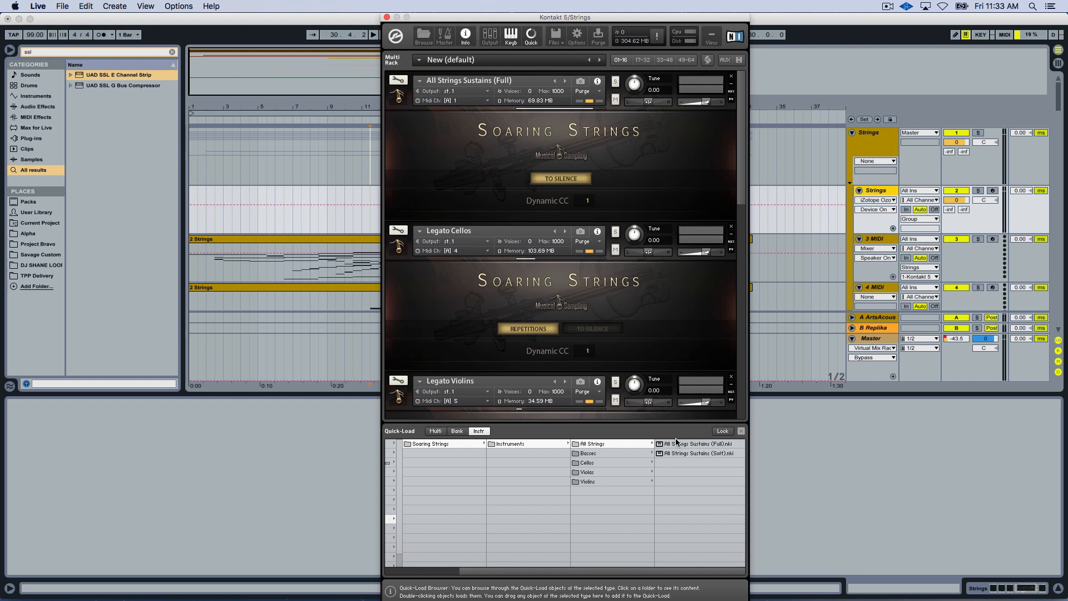
{"action": "key", "text": "Down"}
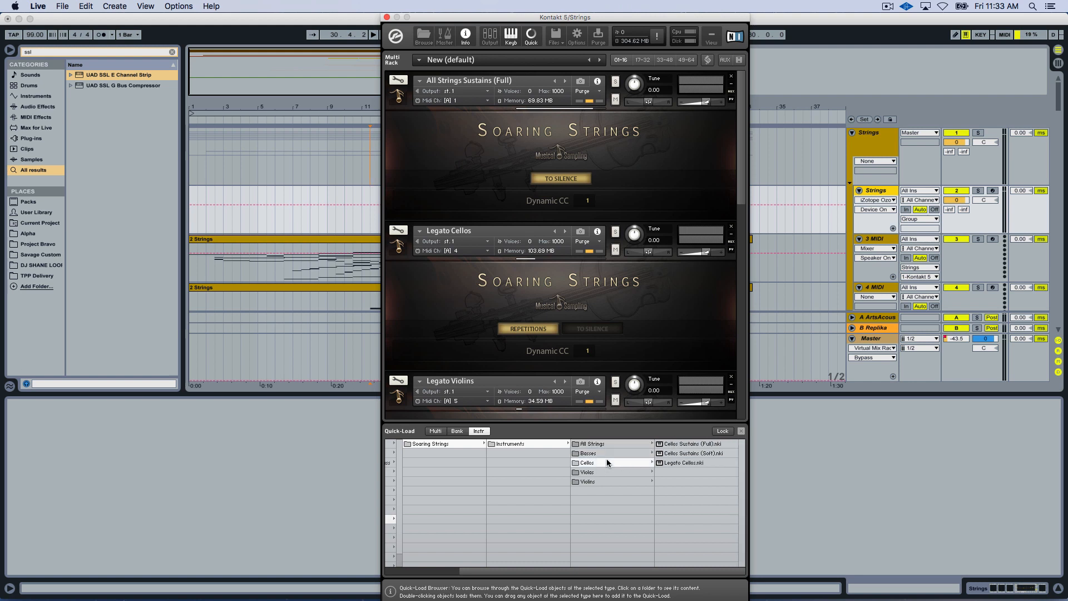
{"action": "key", "text": "Down"}
{"action": "key", "text": "Down"}
{"action": "key", "text": "Down"}
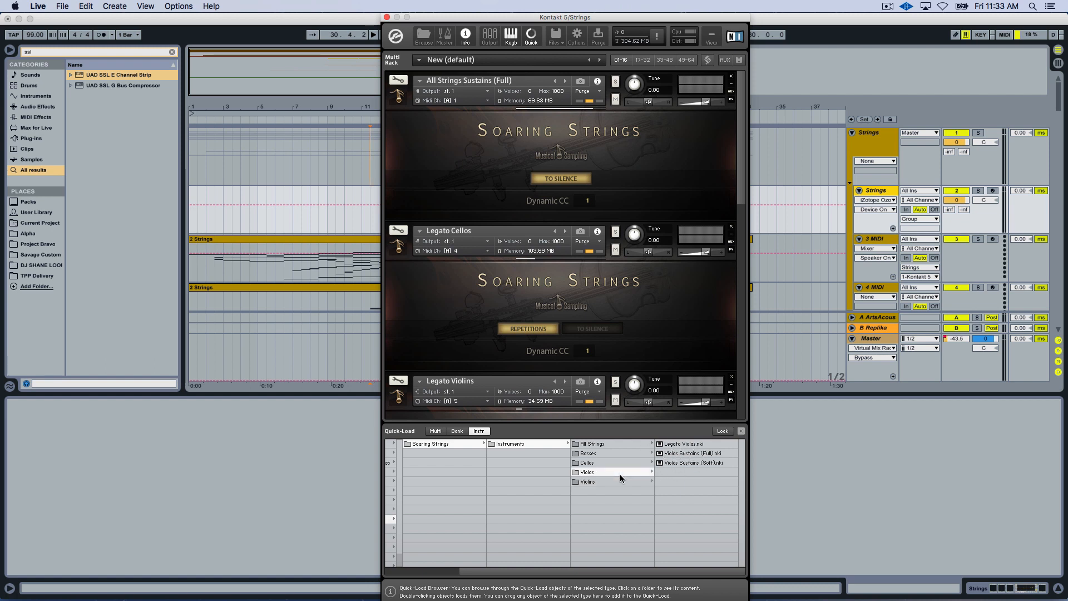
{"action": "key", "text": "Up"}
{"action": "key", "text": "Up"}
{"action": "key", "text": "Up"}
{"action": "key", "text": "Up"}
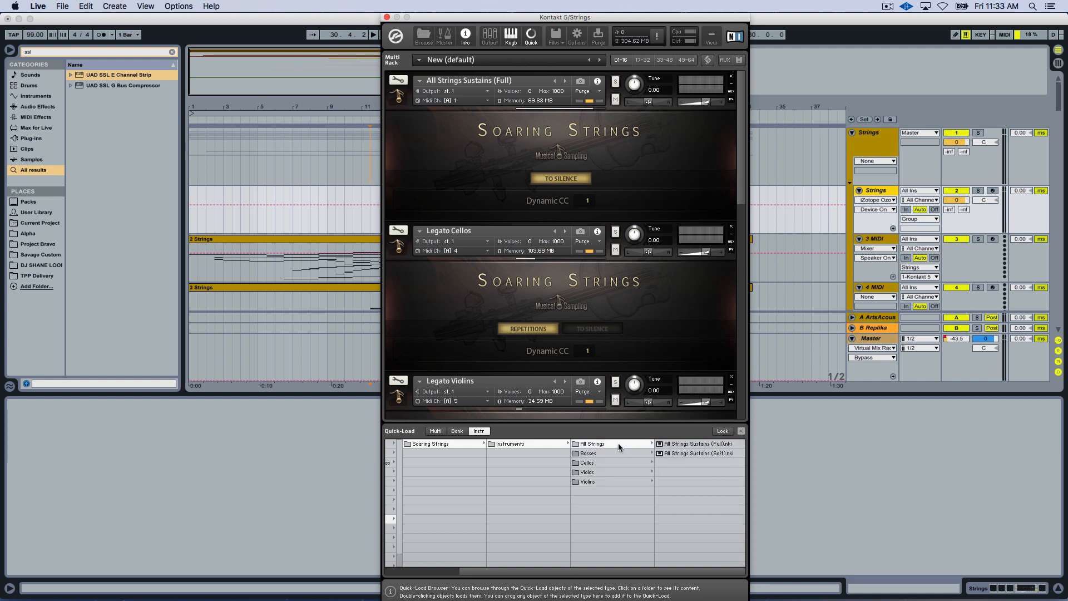
Look at the All Strings Sustains Full and Soft patches and the individual section folders, ending on All Strings.
{"action": "left_click", "coordinate": [690, 446]}
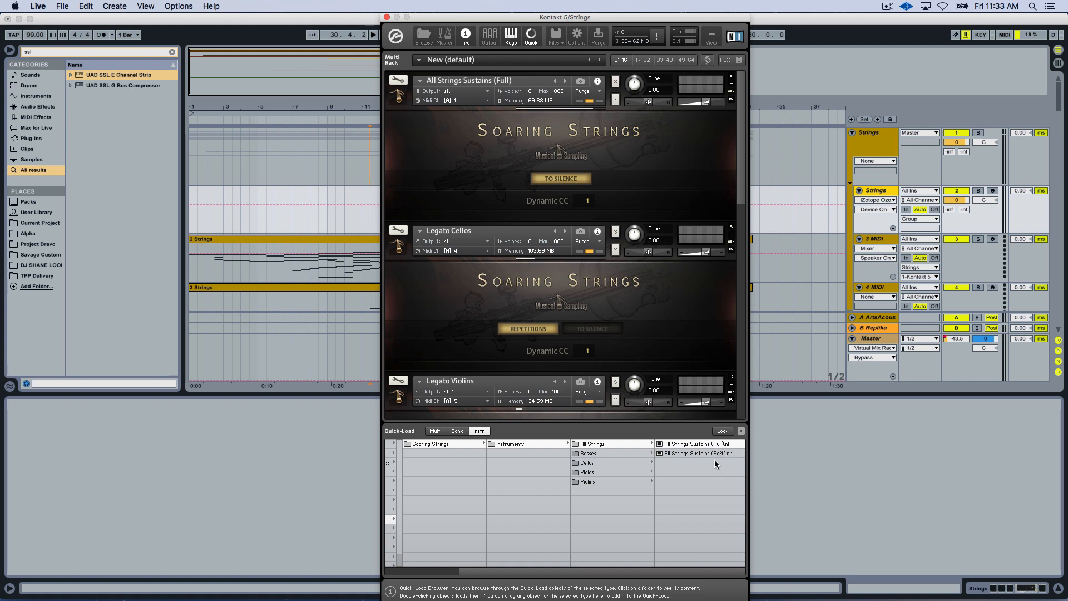
{"action": "left_click", "coordinate": [716, 458]}
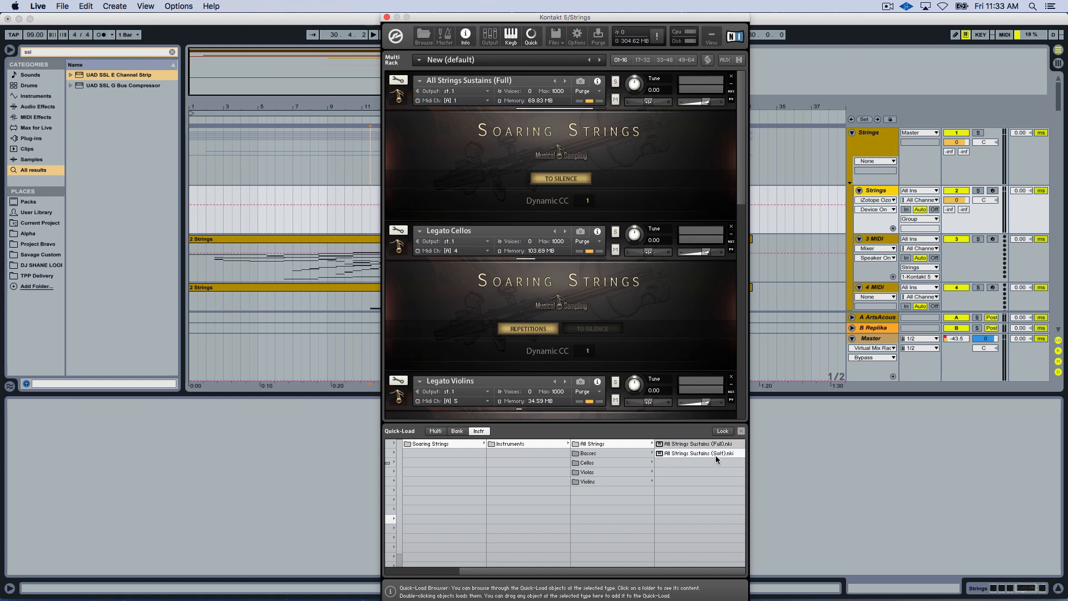
{"action": "left_click", "coordinate": [653, 453]}
{"action": "left_click", "coordinate": [600, 473]}
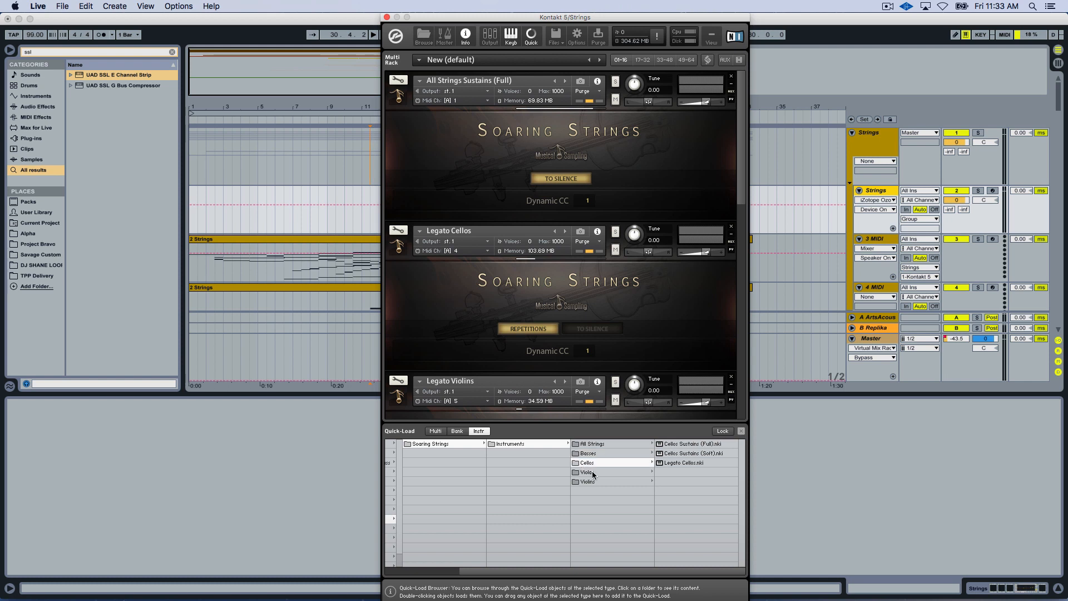
{"action": "left_click", "coordinate": [613, 482]}
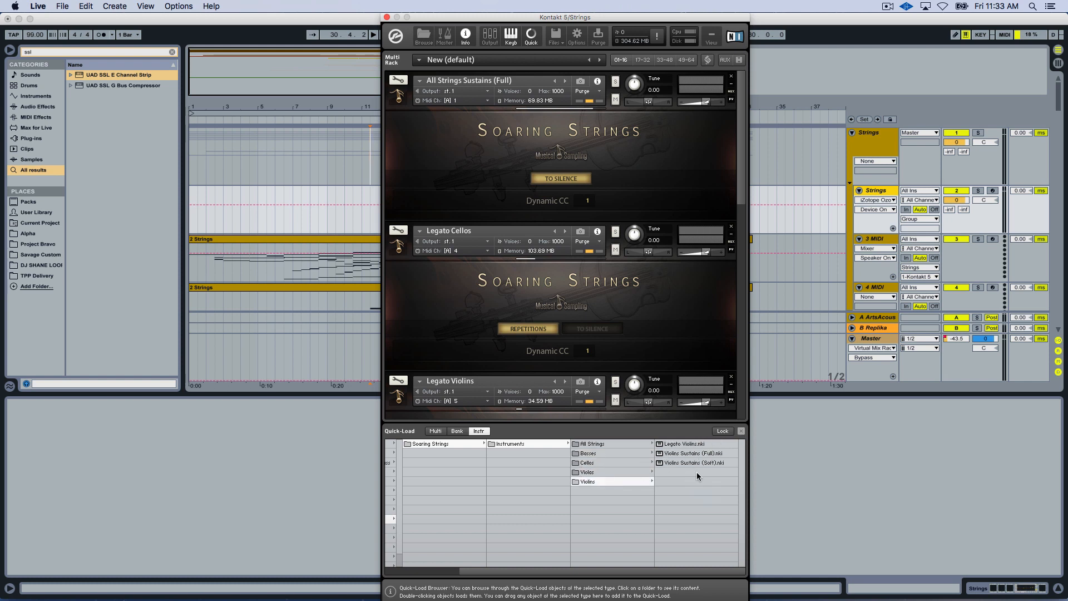
{"action": "left_click", "coordinate": [621, 445]}
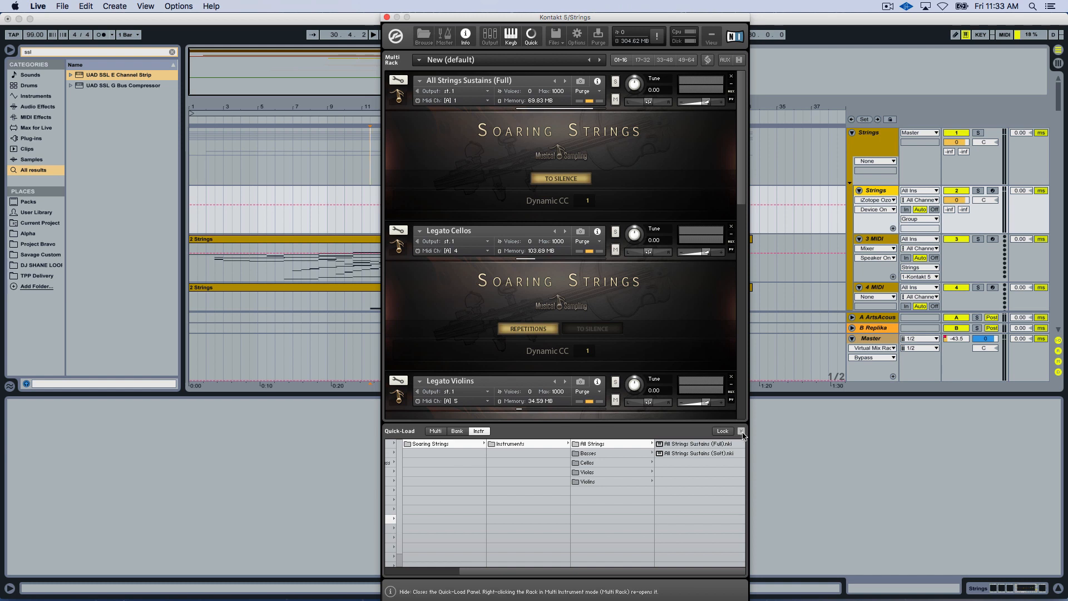
Arm the 3 MIDI track for recording and hide the Quick-Load browser in the Strings track's Kontakt instrument.
{"action": "left_click", "coordinate": [995, 240]}
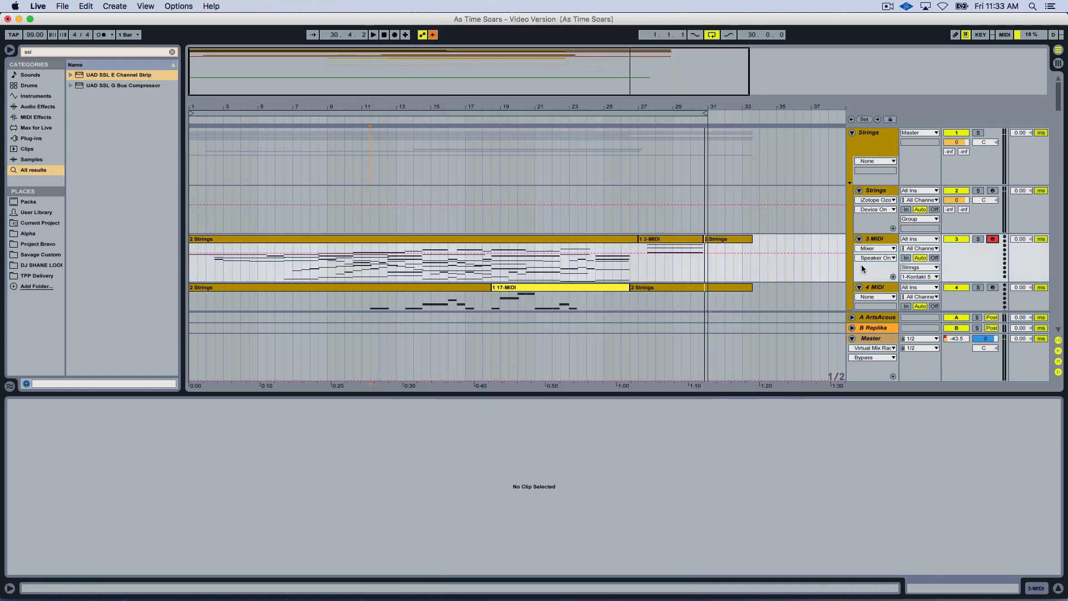
{"action": "left_click", "coordinate": [876, 189]}
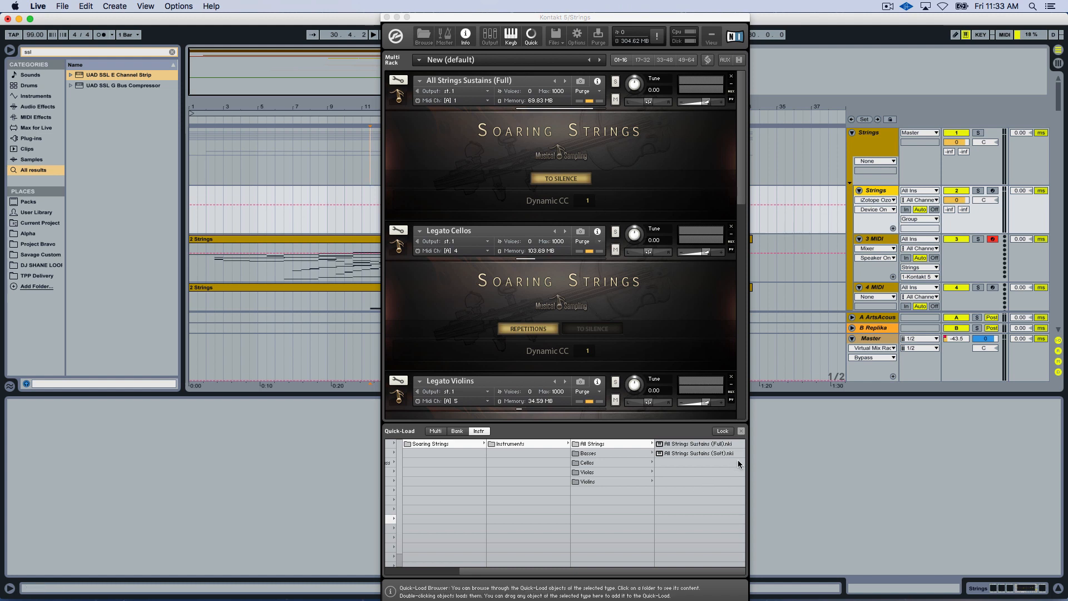
{"action": "left_click", "coordinate": [741, 431]}
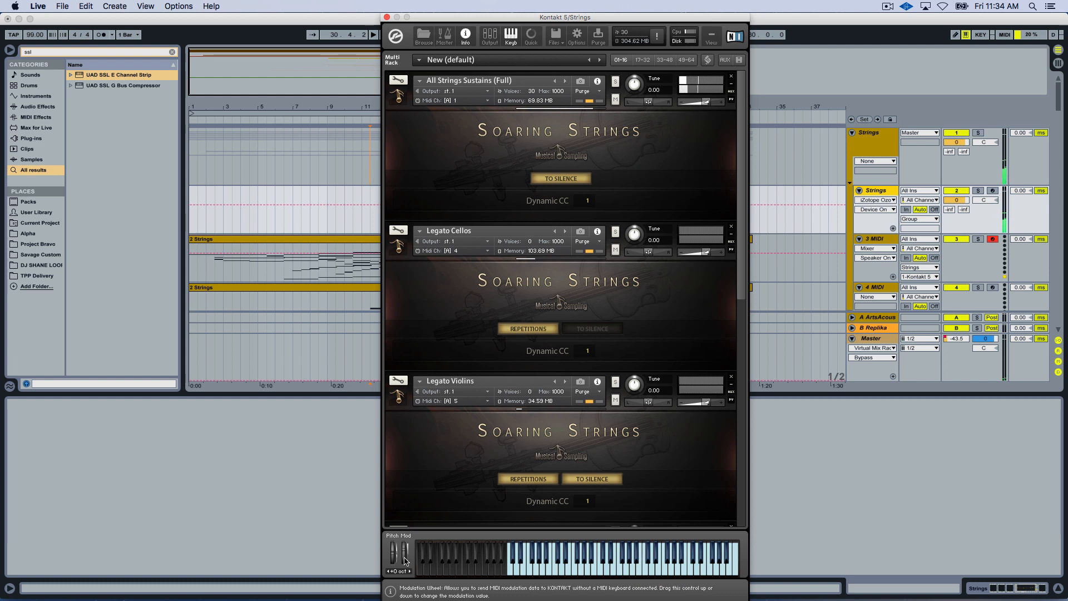
Open the first Strings clip on the 3 MIDI track at bar 7 and bring the Kontakt instrument back up.
{"action": "double_click", "coordinate": [290, 262]}
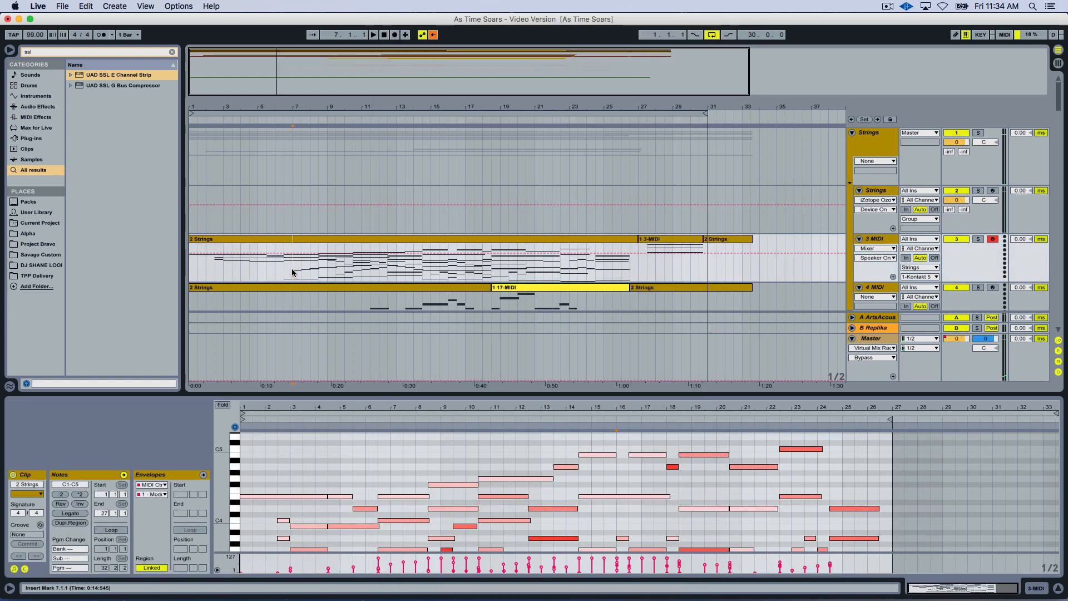
{"action": "left_click", "coordinate": [877, 188]}
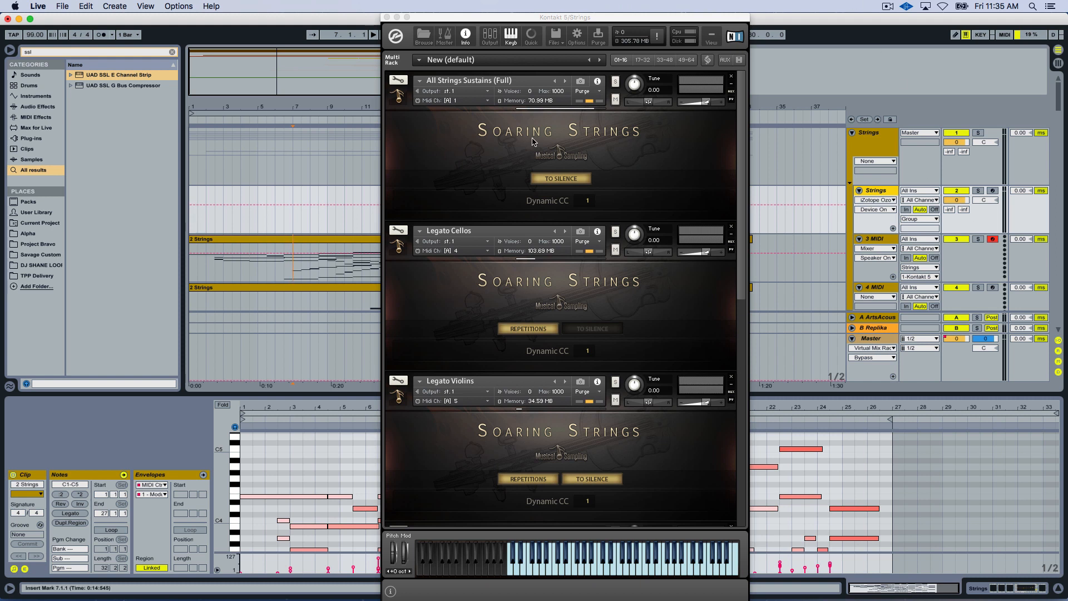
Switch the first Kontakt instrument to All Strings Sustains (Soft) and turn on its To Silence option.
{"action": "key", "text": "space"}
{"action": "left_click", "coordinate": [565, 81]}
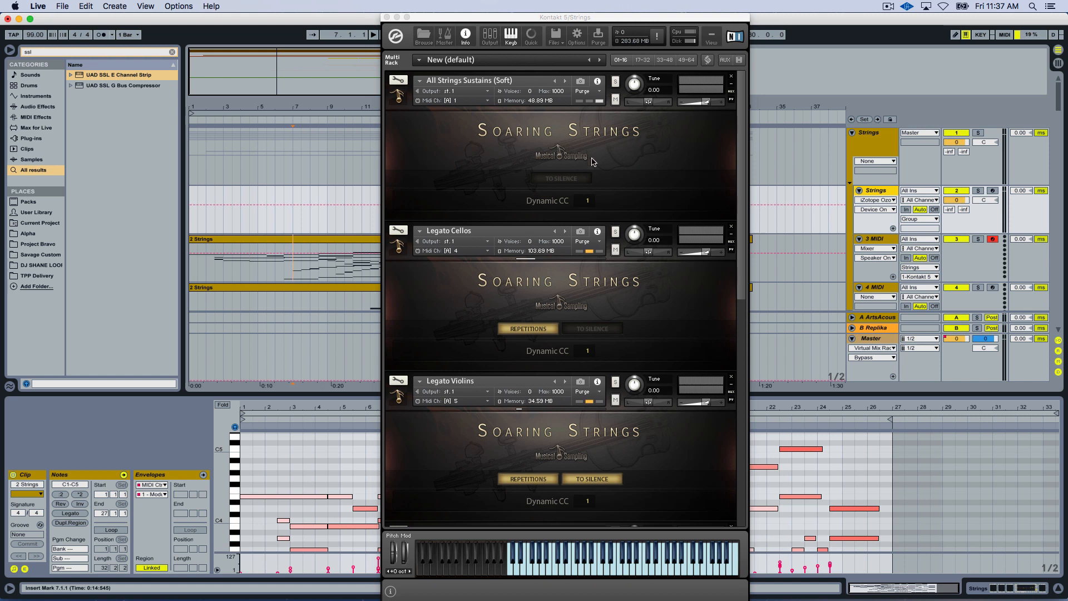
{"action": "left_click", "coordinate": [556, 179]}
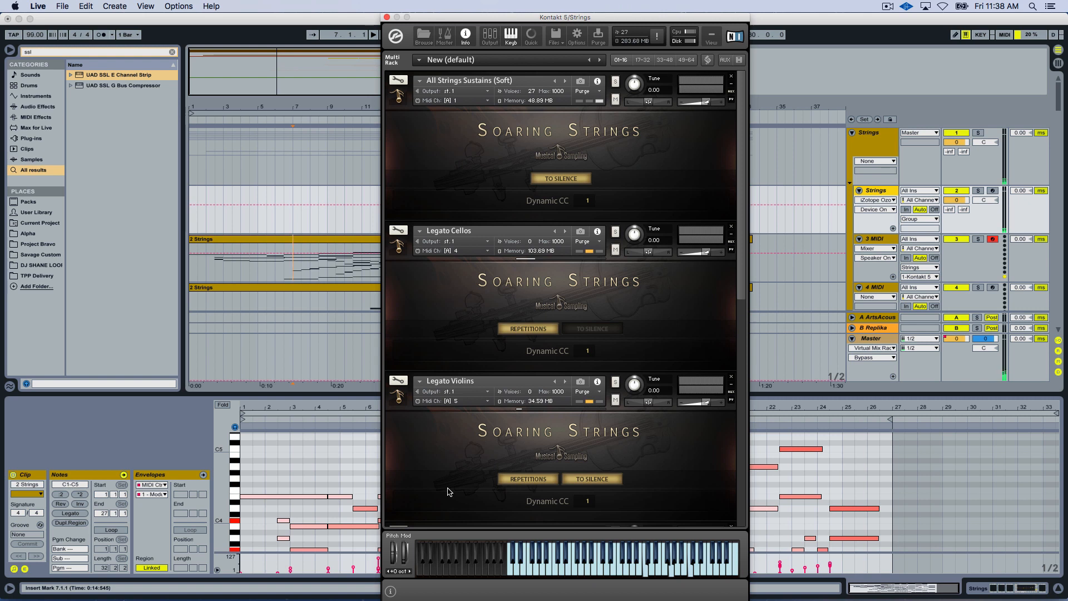
Arm the Strings track in the Extras group for recording.
{"action": "scroll", "coordinate": [965, 236], "scroll_direction": "down", "scroll_amount": 10}
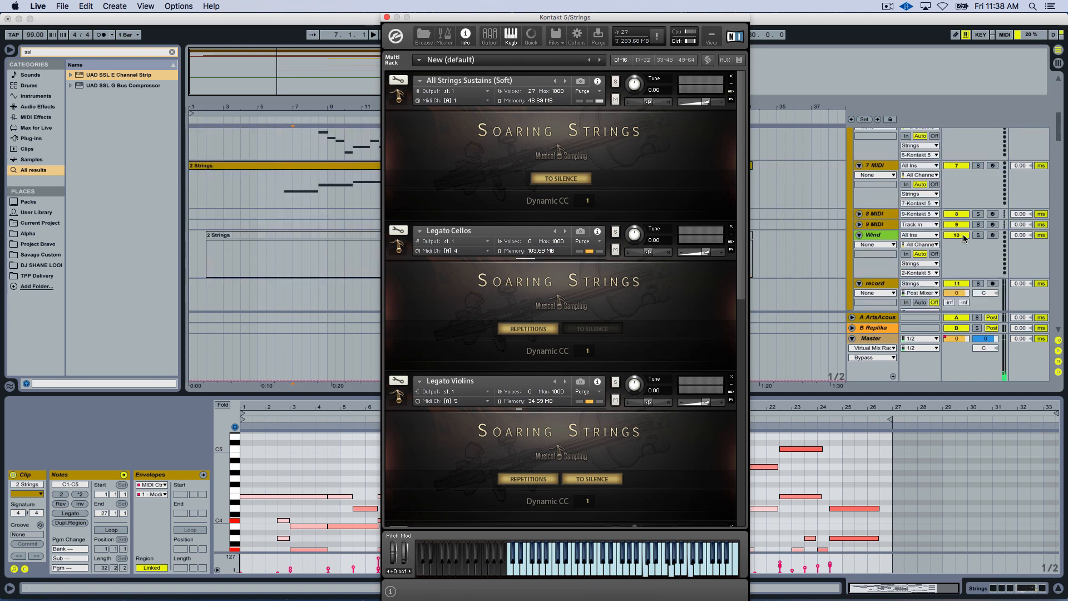
{"action": "scroll", "coordinate": [965, 238], "scroll_direction": "up", "scroll_amount": 10}
{"action": "left_click", "coordinate": [991, 234]}
{"action": "left_click", "coordinate": [991, 235]}
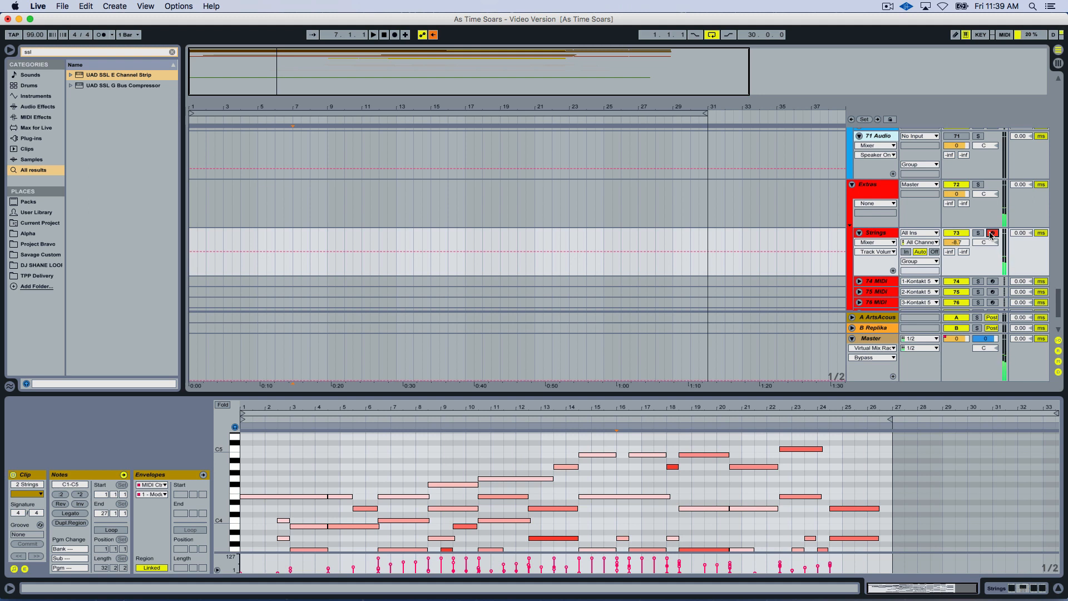
Arm the 3 MIDI track for recording and bring up the Kontakt instrument of the Strings track above it.
{"action": "scroll", "coordinate": [791, 196], "scroll_direction": "up", "scroll_amount": 10}
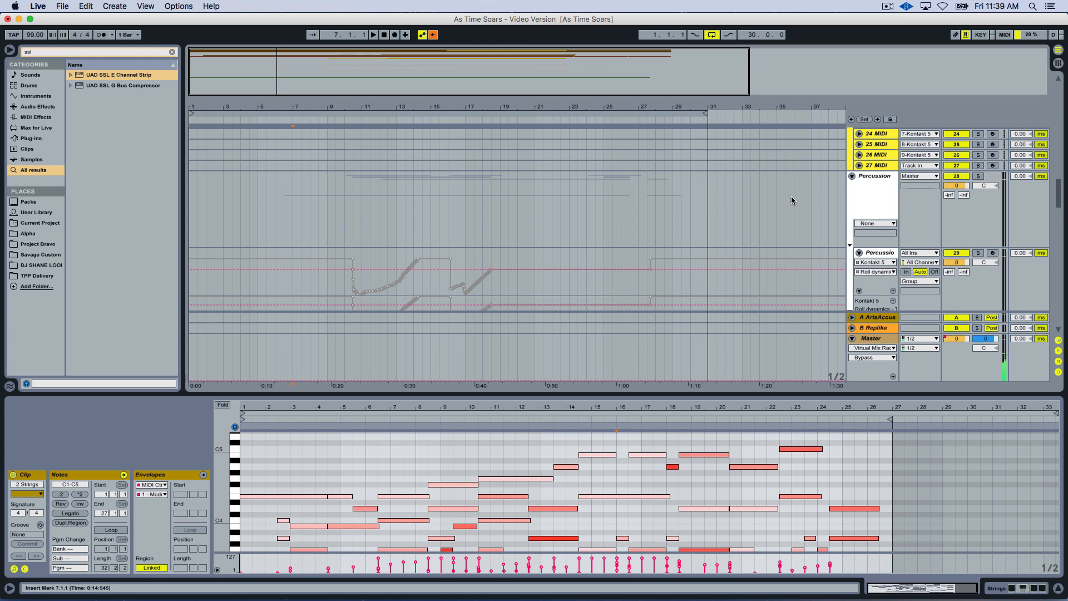
{"action": "scroll", "coordinate": [751, 183], "scroll_direction": "up", "scroll_amount": 10}
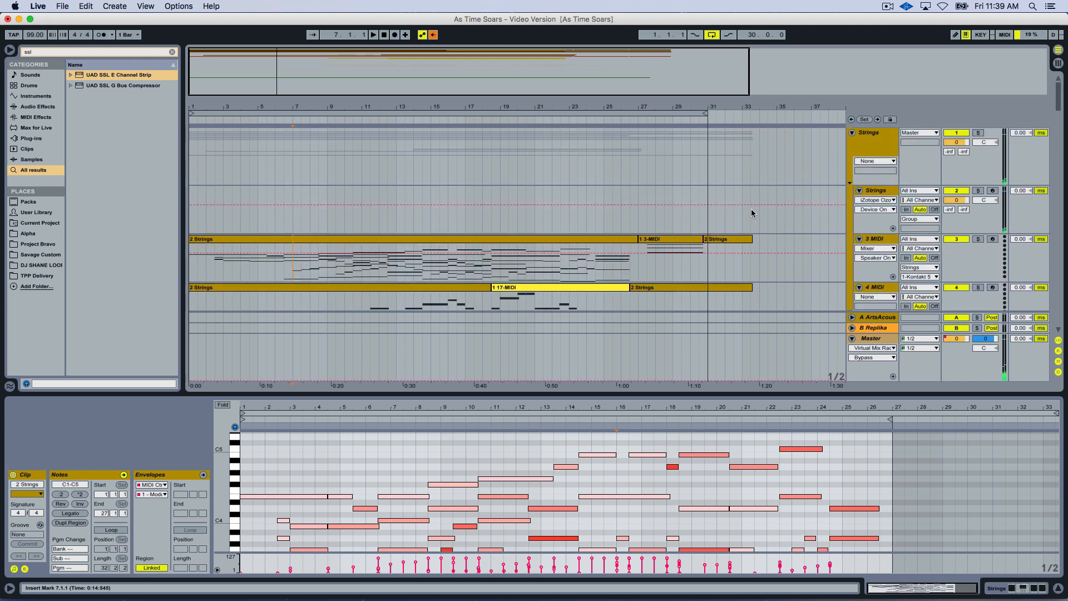
{"action": "left_click", "coordinate": [884, 190]}
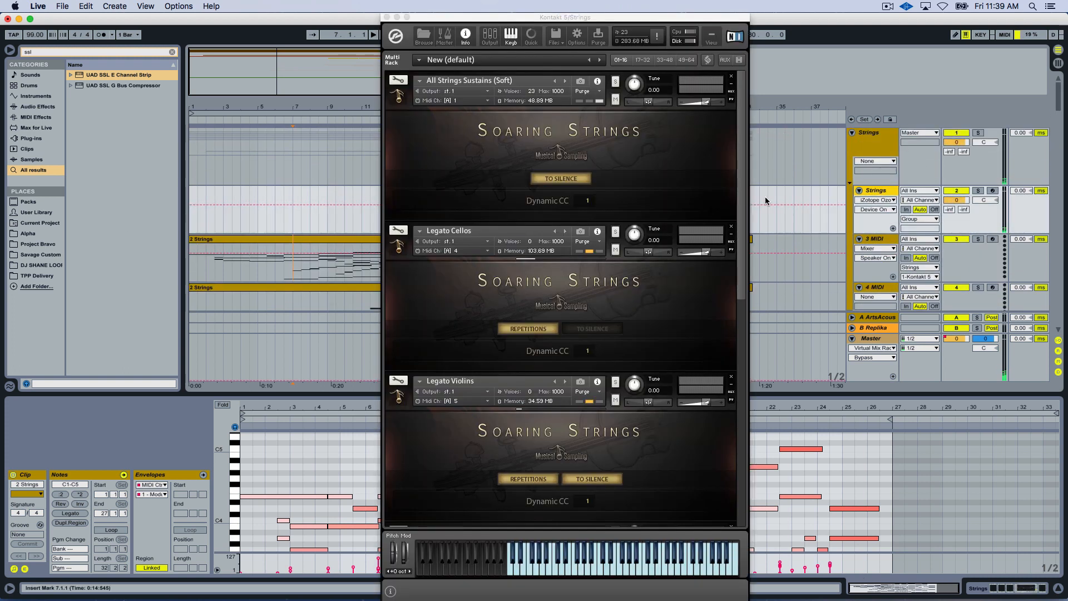
{"action": "left_click", "coordinate": [991, 239]}
{"action": "left_click", "coordinate": [883, 192]}
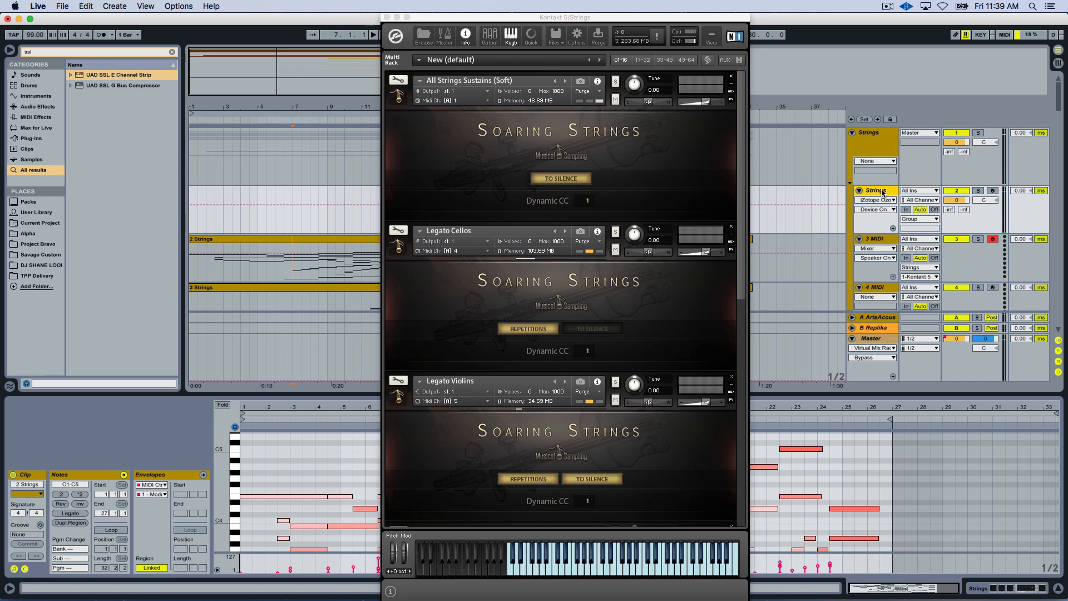
Switch To Silence off and back on for the All Strings Sustains (Soft) instrument.
{"action": "left_click", "coordinate": [581, 181]}
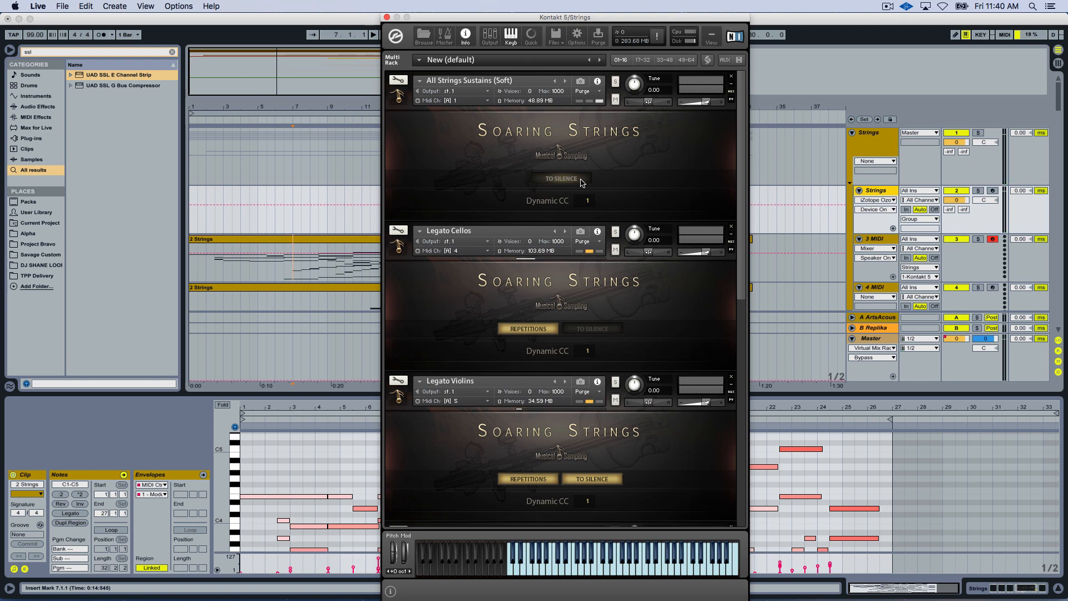
{"action": "left_click", "coordinate": [579, 182]}
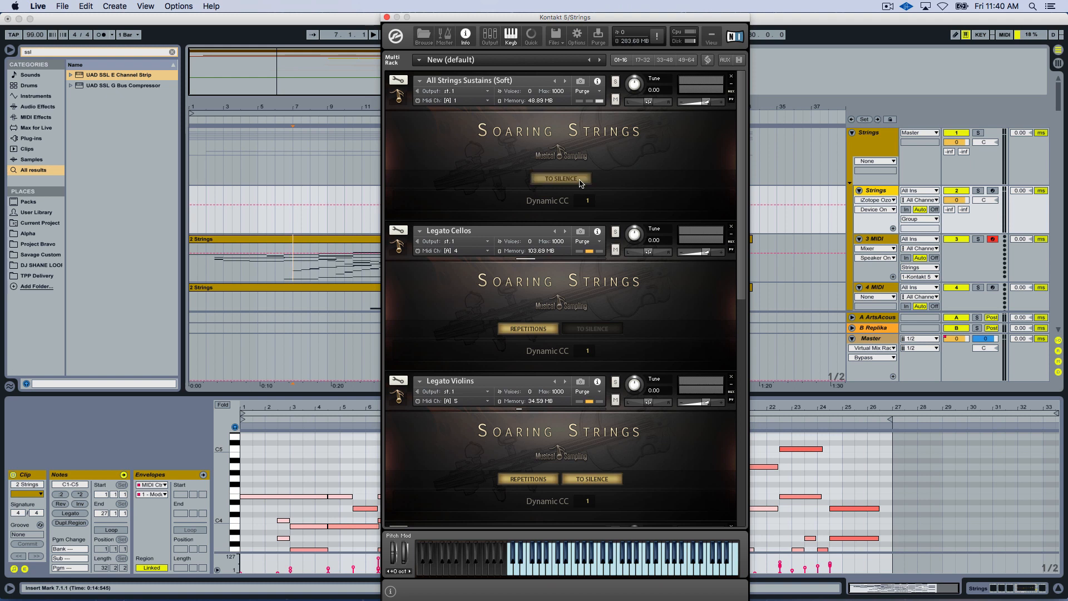
Select the first Strings clip on the 3 MIDI track and switch the first Kontakt instrument to All Strings Sustains (Full).
{"action": "left_click", "coordinate": [345, 239]}
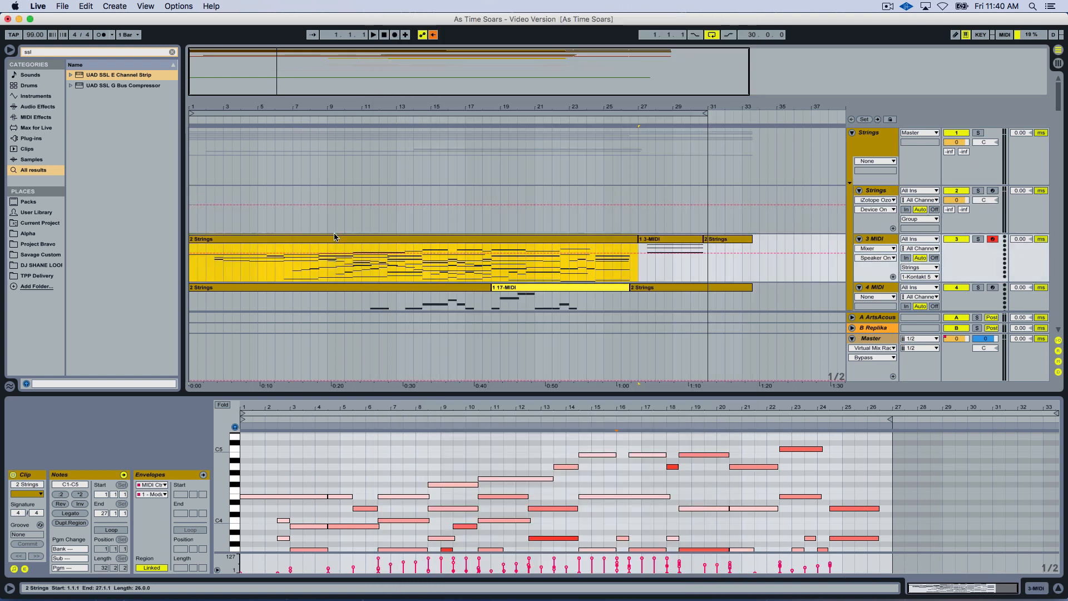
{"action": "left_click", "coordinate": [869, 191]}
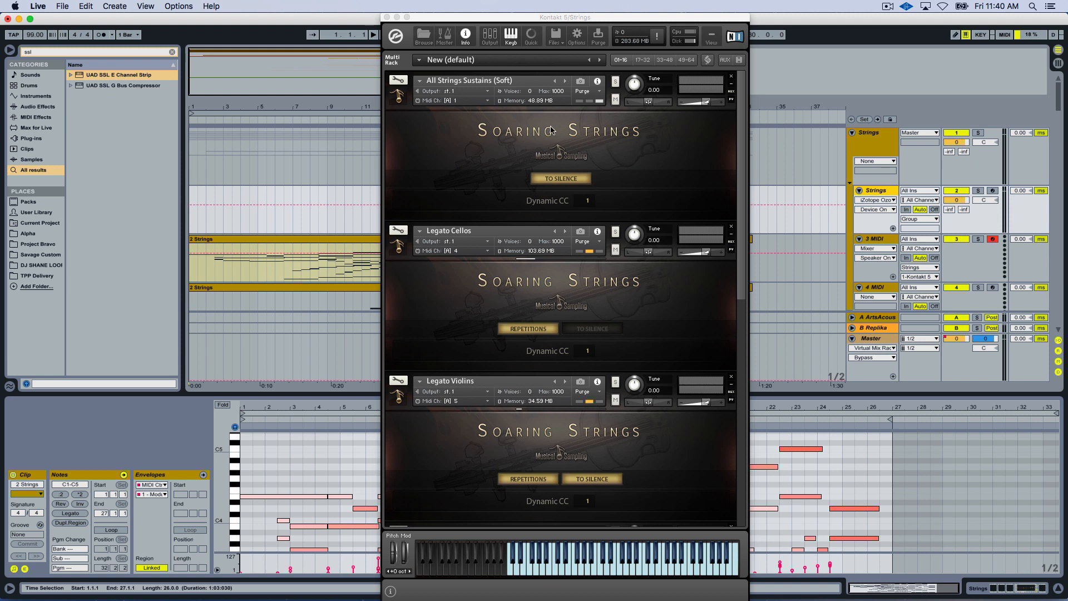
{"action": "left_click", "coordinate": [565, 80]}
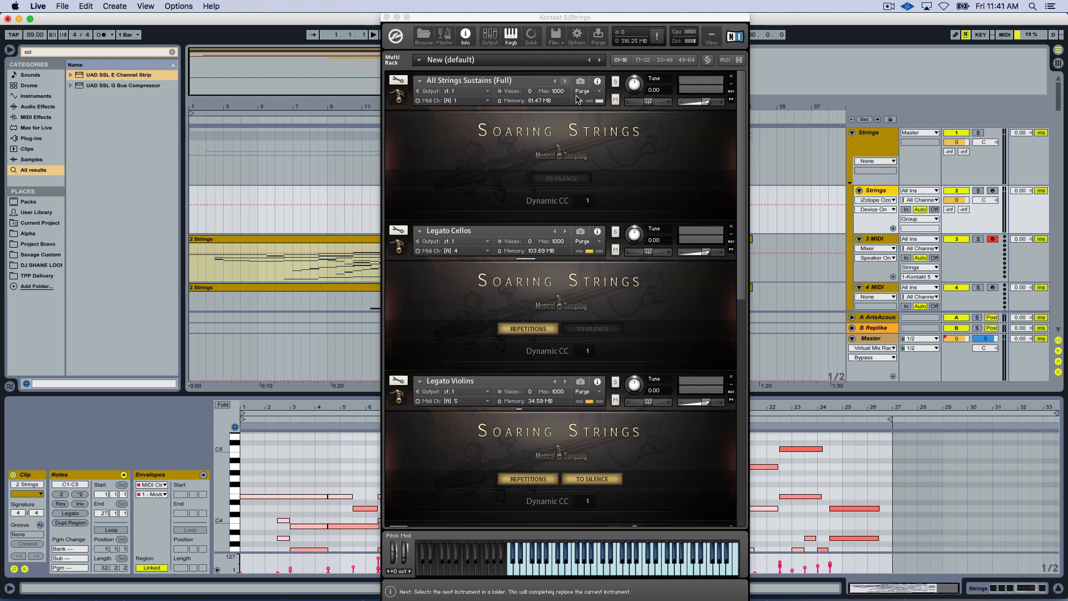
{"action": "scroll", "coordinate": [649, 222], "scroll_direction": "down", "scroll_amount": 1}
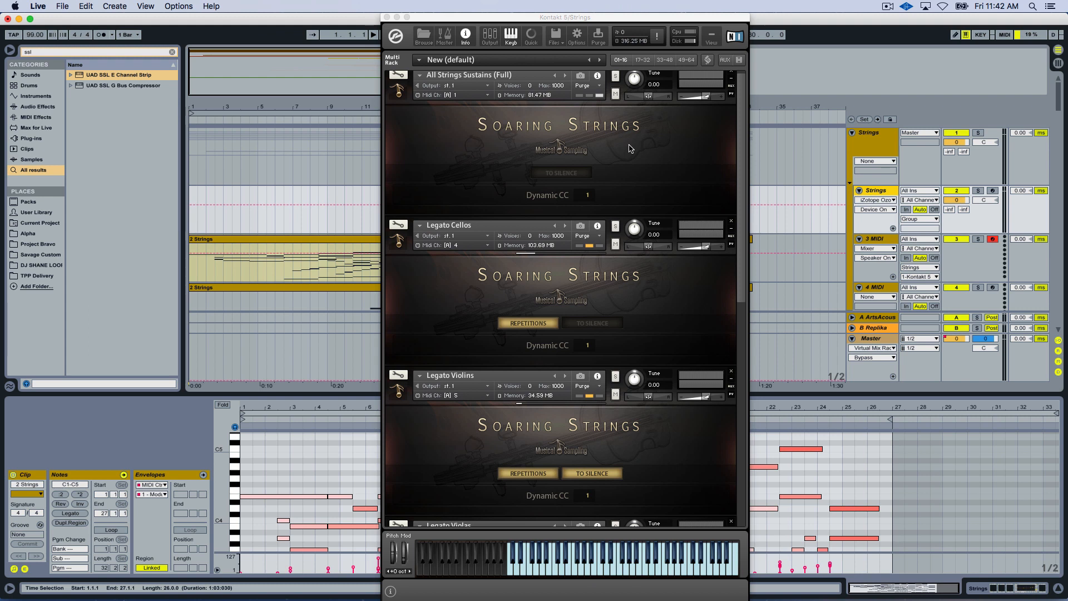
Enlarge the note editor of the 3 MIDI clip and select the upper notes in bars 1 to 8.
{"action": "left_click", "coordinate": [372, 236]}
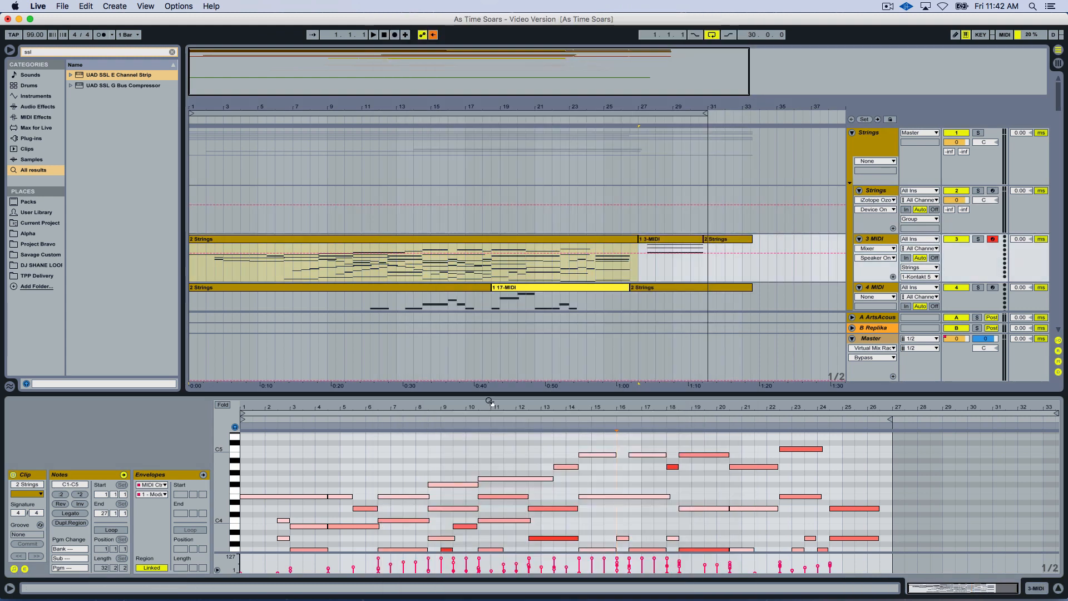
{"action": "left_click_drag", "start_coordinate": [490, 401], "coordinate": [474, 162]}
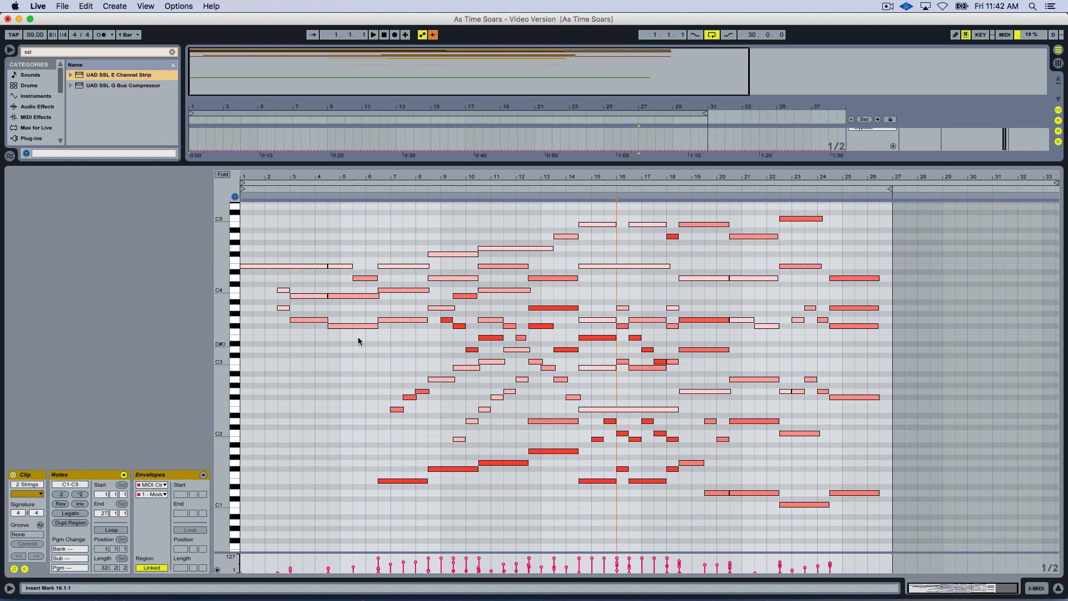
{"action": "left_click_drag", "start_coordinate": [259, 246], "coordinate": [405, 350]}
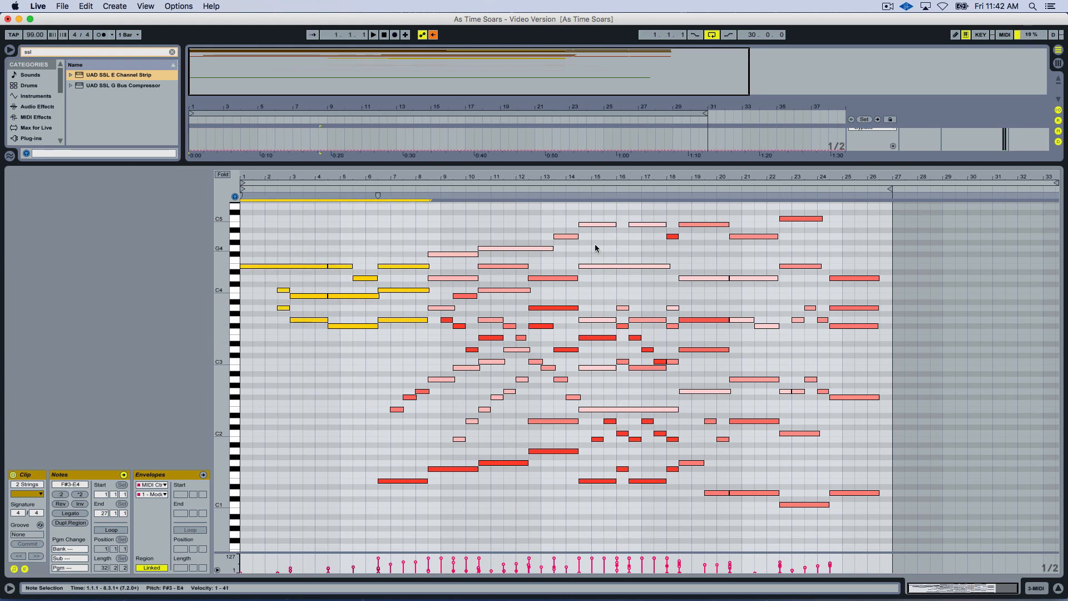
Go through the clip's low bass notes one at a time, from bar 6 to the A1 note at bar 12.
{"action": "left_click", "coordinate": [392, 515]}
{"action": "left_click", "coordinate": [403, 481]}
{"action": "left_click", "coordinate": [453, 469]}
{"action": "left_click", "coordinate": [511, 464]}
{"action": "left_click", "coordinate": [559, 452]}
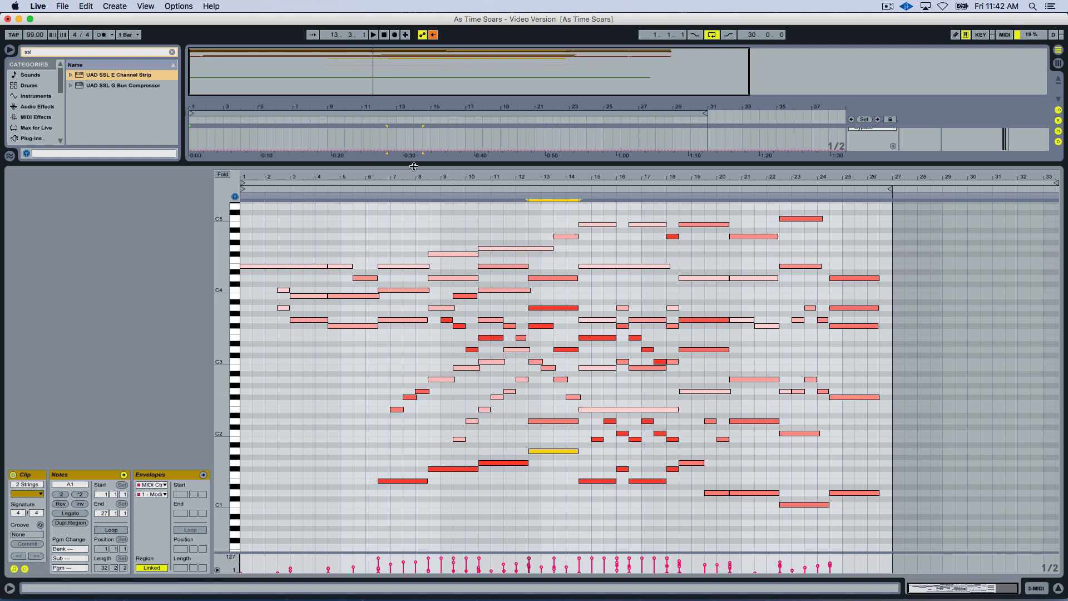
Shrink the note editor, solo the 3 MIDI track and play its clip from bar 7.
{"action": "left_click_drag", "start_coordinate": [413, 164], "coordinate": [426, 243]}
{"action": "left_click", "coordinate": [977, 133]}
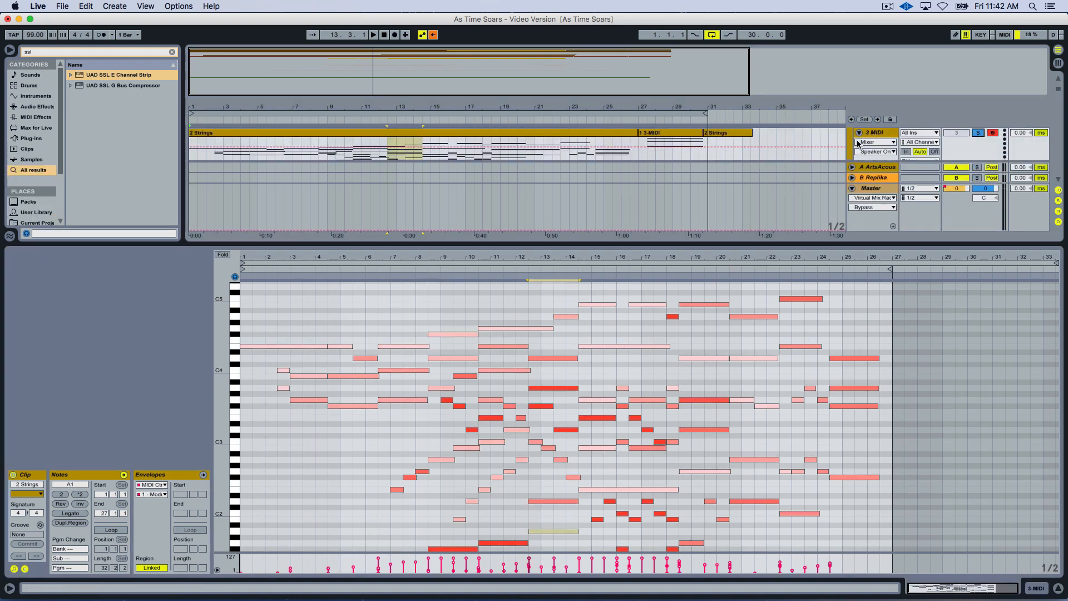
{"action": "left_click", "coordinate": [397, 267]}
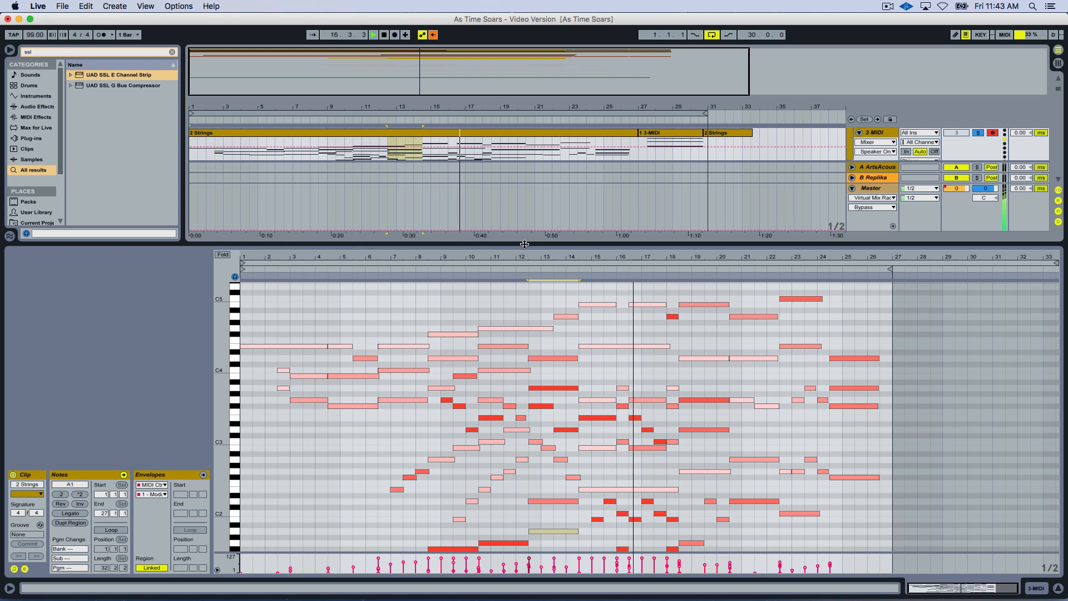
Stop playback, look over the clip's high and low notes, and enlarge the arrangement to show the other MIDI tracks.
{"action": "left_click_drag", "start_coordinate": [524, 244], "coordinate": [514, 299]}
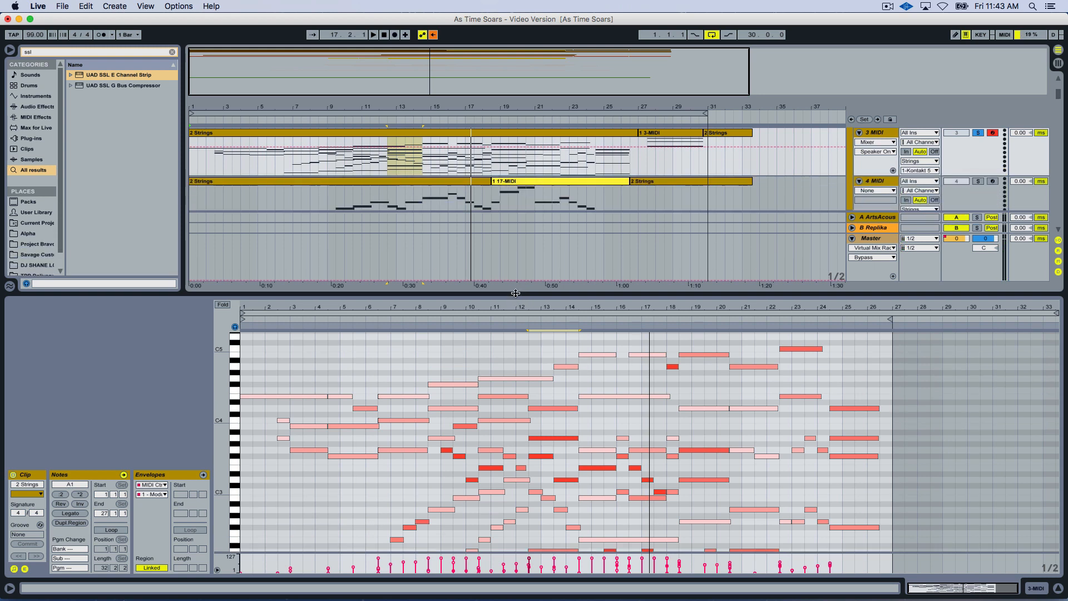
{"action": "scroll", "coordinate": [475, 393], "scroll_direction": "down", "scroll_amount": 5}
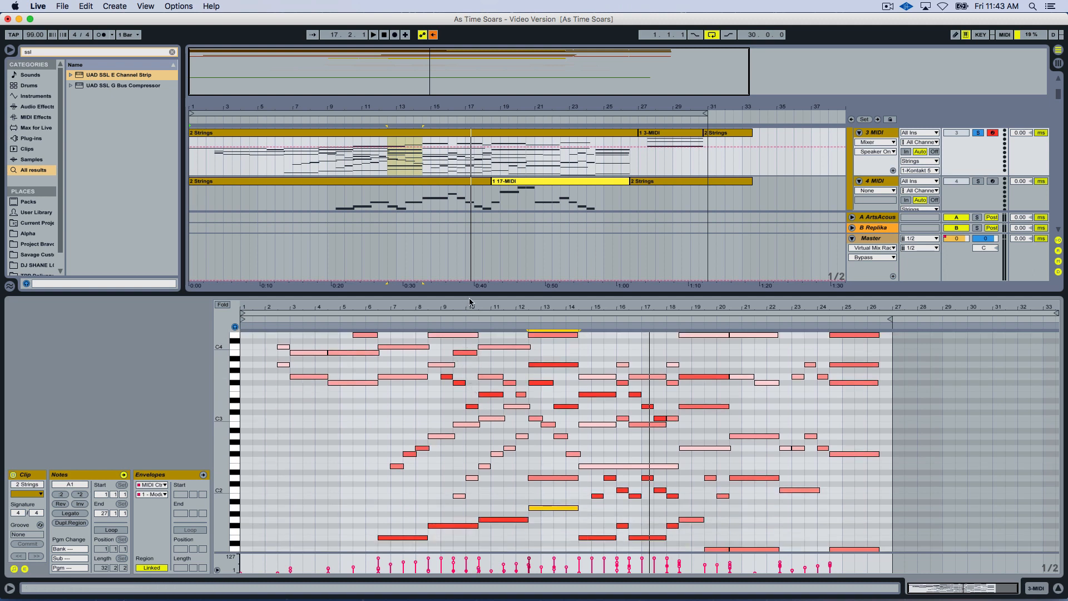
{"action": "left_click_drag", "start_coordinate": [466, 293], "coordinate": [475, 233]}
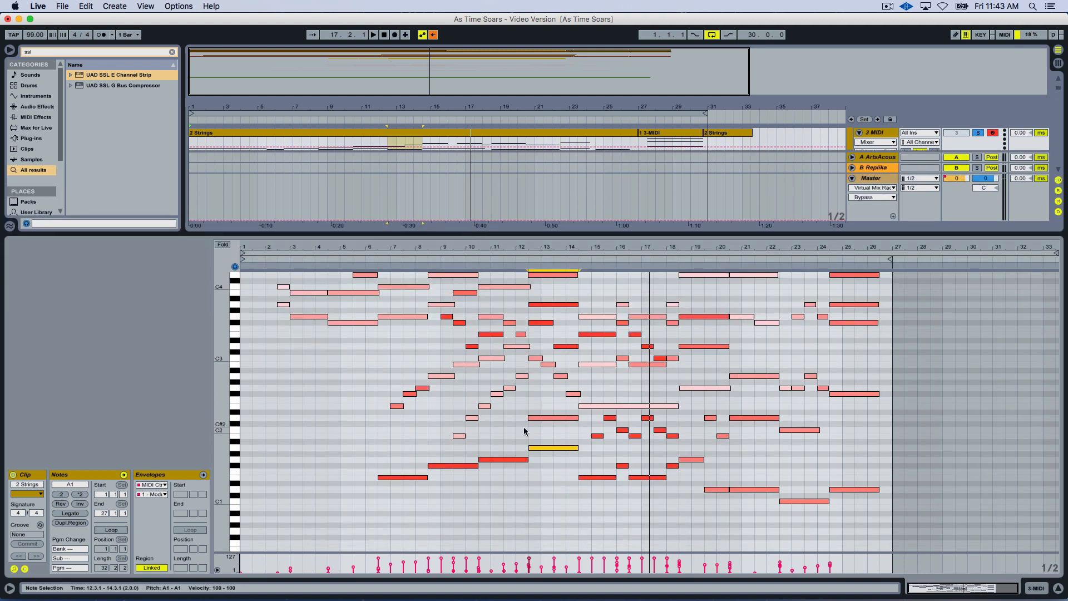
{"action": "scroll", "coordinate": [522, 425], "scroll_direction": "up", "scroll_amount": 4}
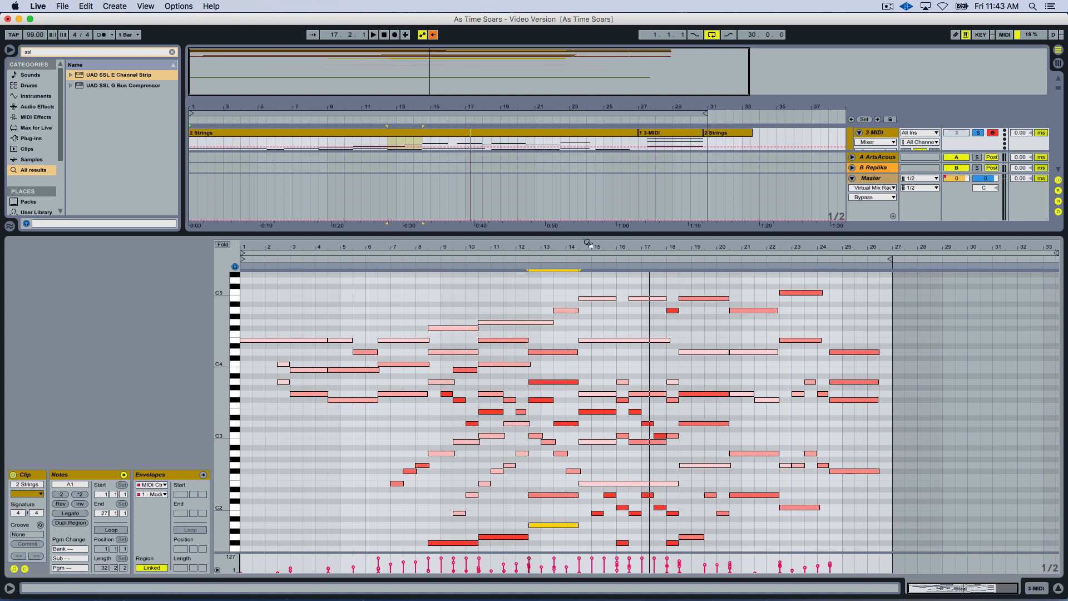
{"action": "left_click_drag", "start_coordinate": [587, 239], "coordinate": [586, 306]}
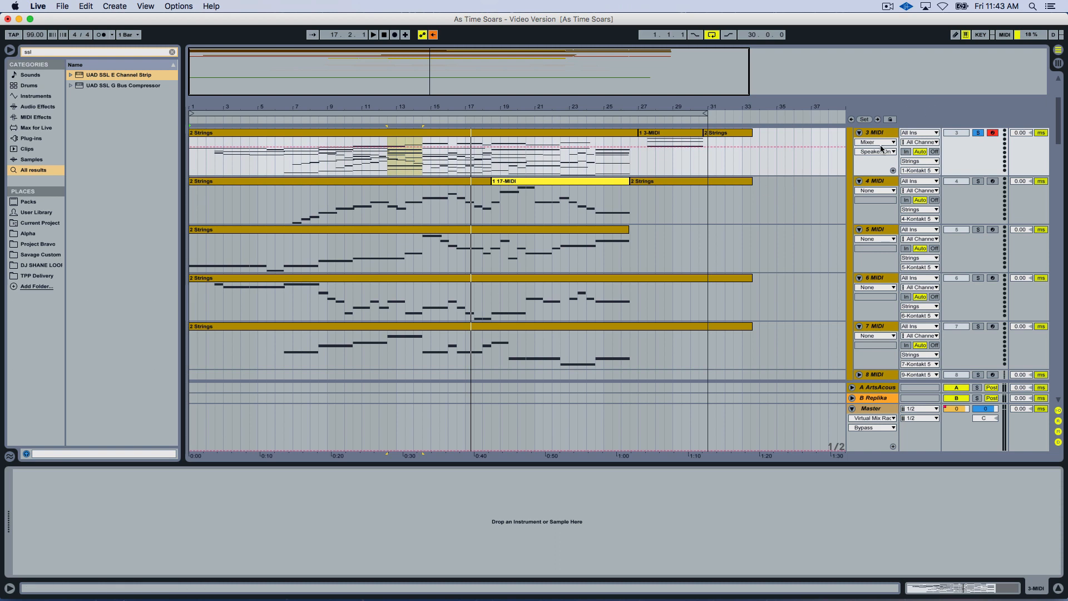
Turn on To Silence for All Strings Sustains (Full) in the Strings track's Kontakt instrument and close its window.
{"action": "scroll", "coordinate": [872, 145], "scroll_direction": "up", "scroll_amount": 2}
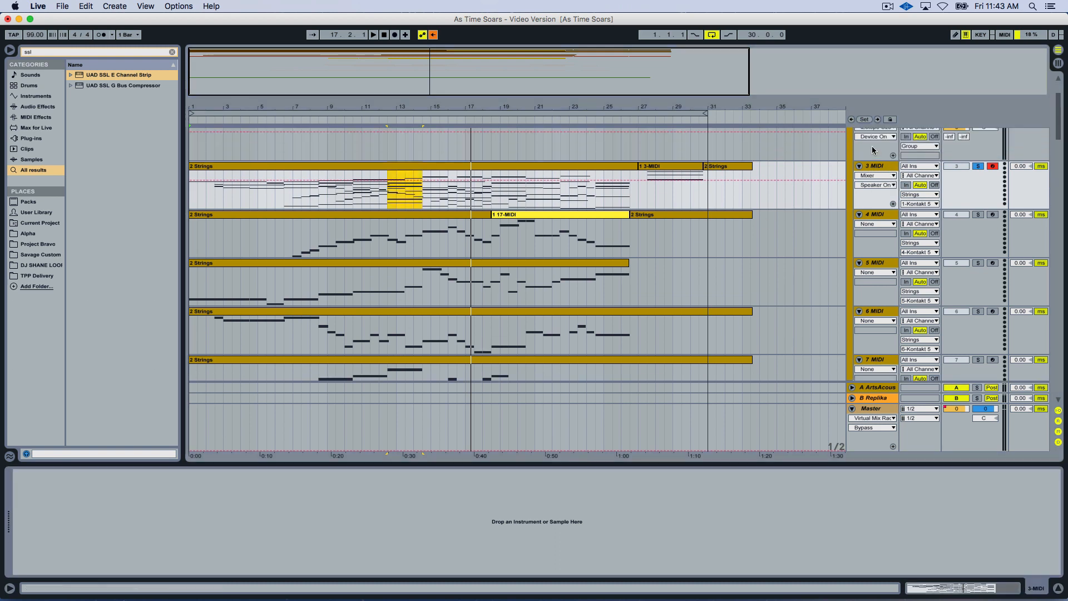
{"action": "left_click", "coordinate": [876, 151]}
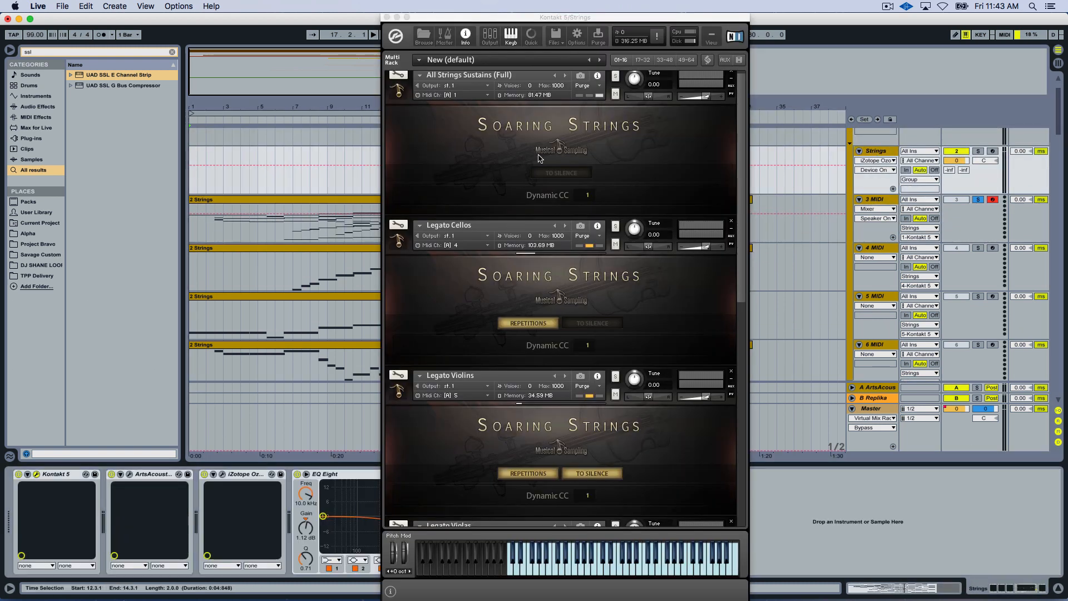
{"action": "left_click", "coordinate": [557, 174]}
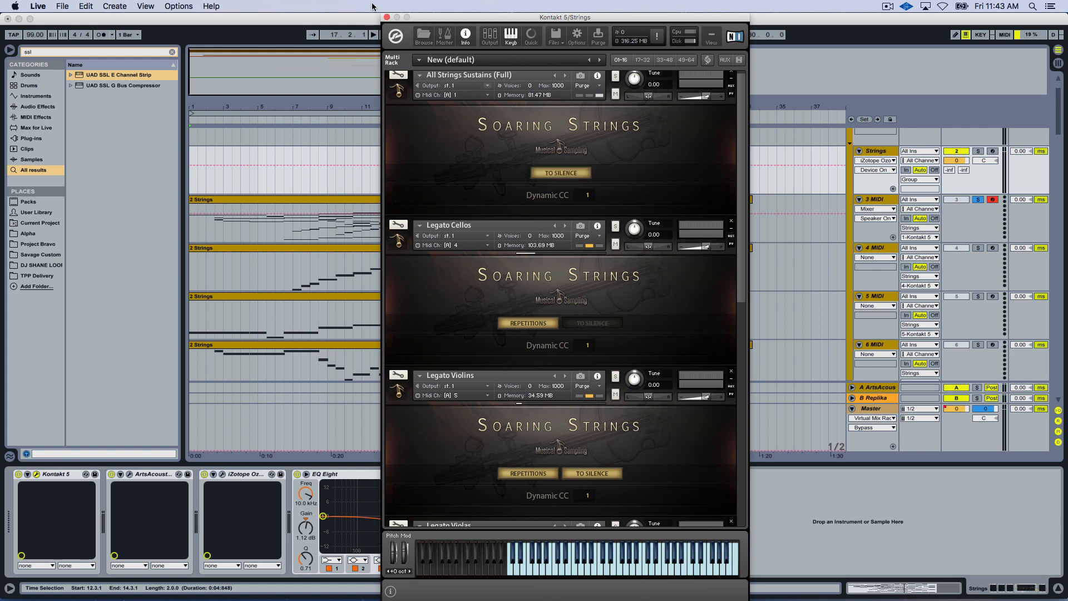
{"action": "left_click", "coordinate": [386, 18]}
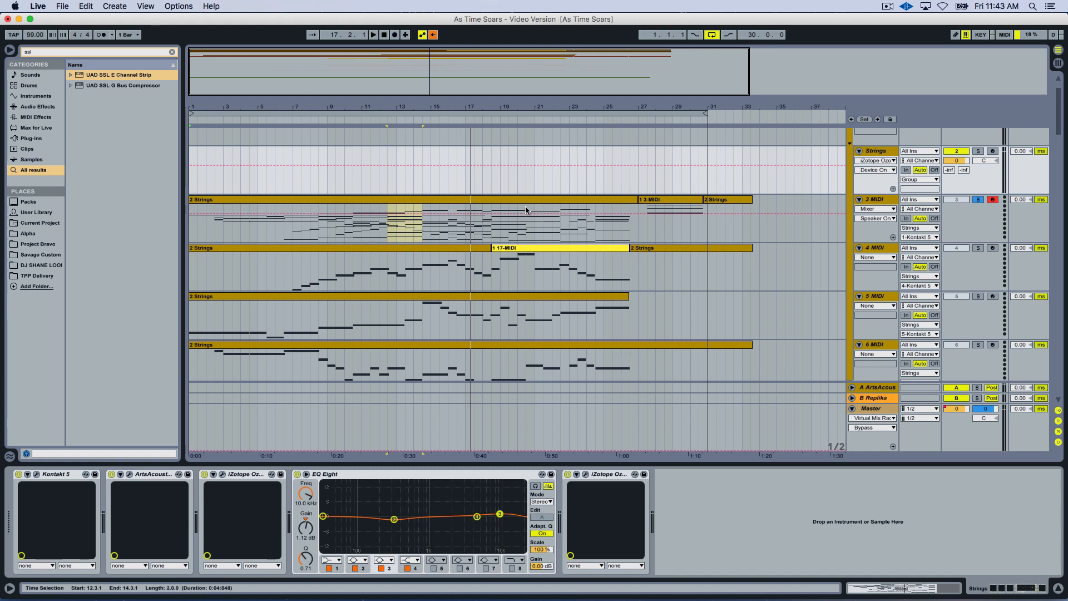
Look at the individual string parts on the 4 MIDI, 5 MIDI, 6 MIDI and 7 MIDI tracks.
{"action": "scroll", "coordinate": [675, 211], "scroll_direction": "down", "scroll_amount": 2}
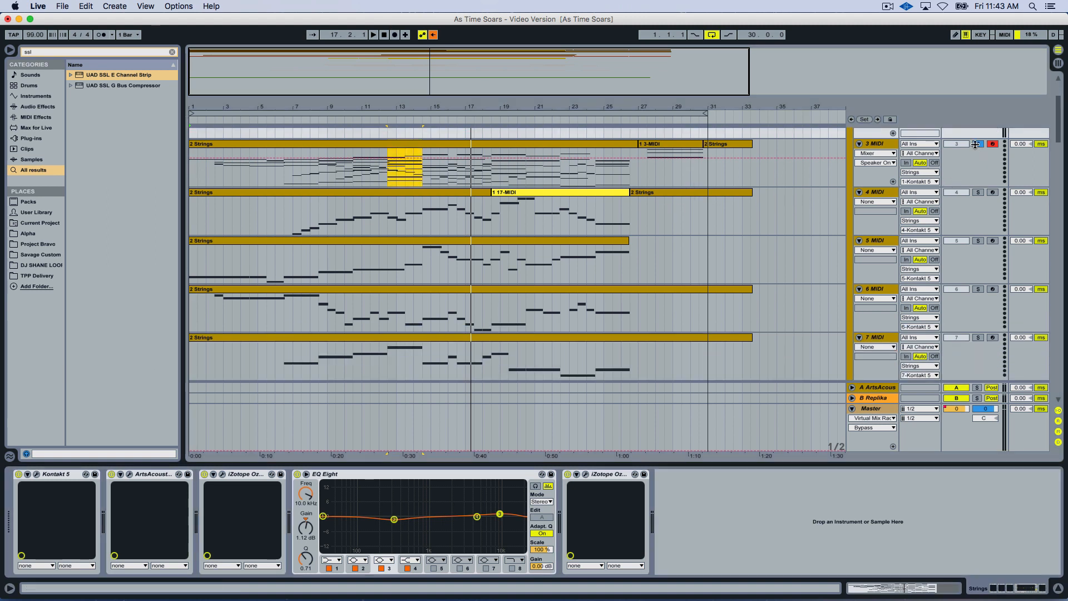
{"action": "left_click", "coordinate": [415, 192]}
{"action": "left_click", "coordinate": [389, 244]}
{"action": "left_click", "coordinate": [395, 293]}
{"action": "left_click", "coordinate": [413, 342]}
Reopen the Strings track's Kontakt instrument and look at its Legato Cellos, Violins and Violas patches.
{"action": "scroll", "coordinate": [768, 206], "scroll_direction": "up", "scroll_amount": 2}
{"action": "left_click", "coordinate": [881, 156]}
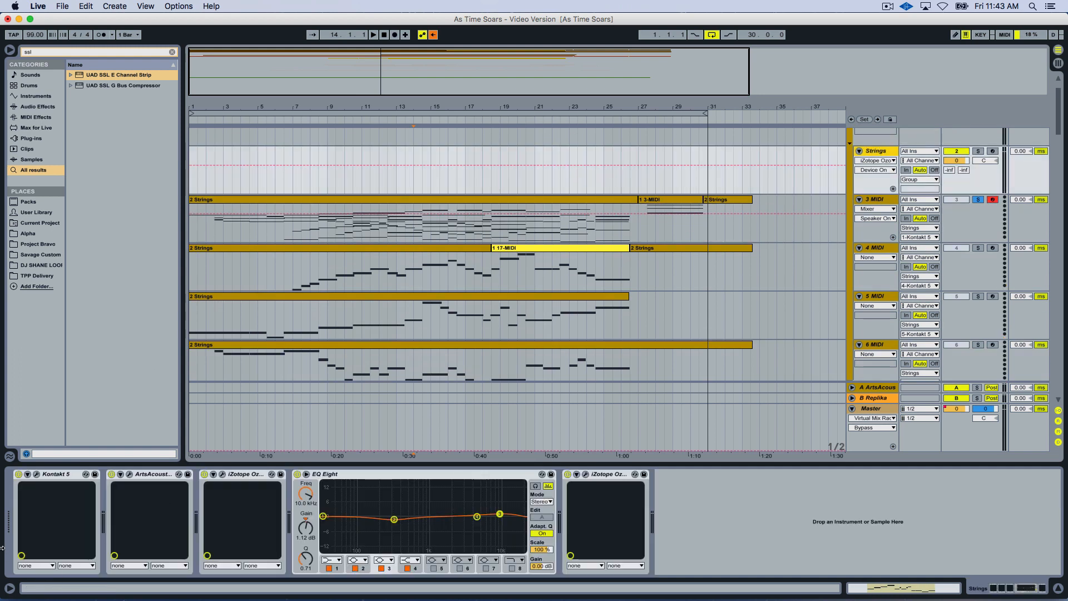
{"action": "left_click", "coordinate": [37, 474]}
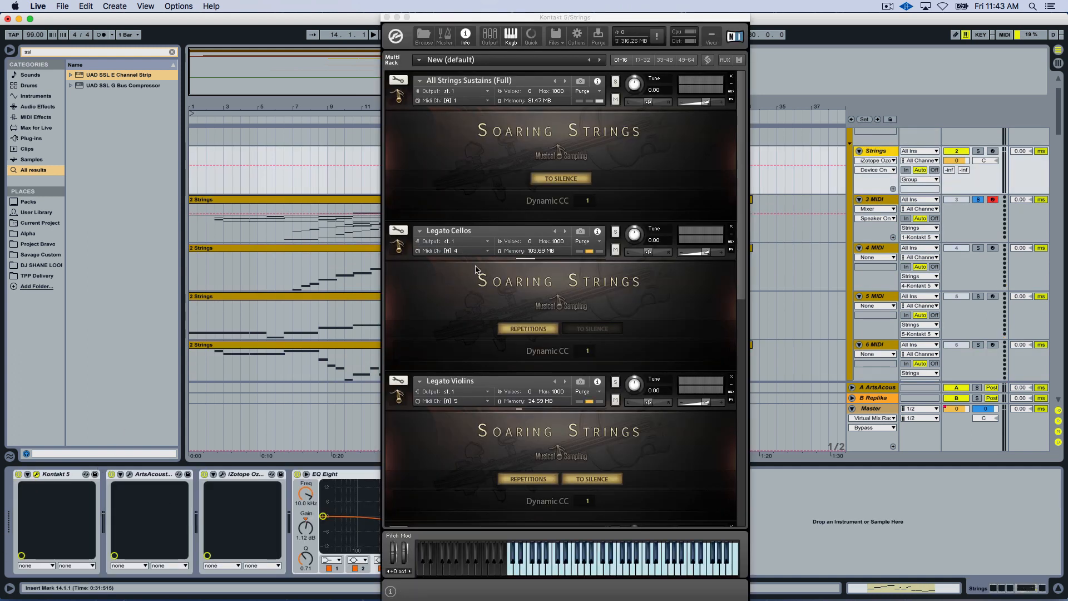
{"action": "scroll", "coordinate": [482, 332], "scroll_direction": "down", "scroll_amount": 6}
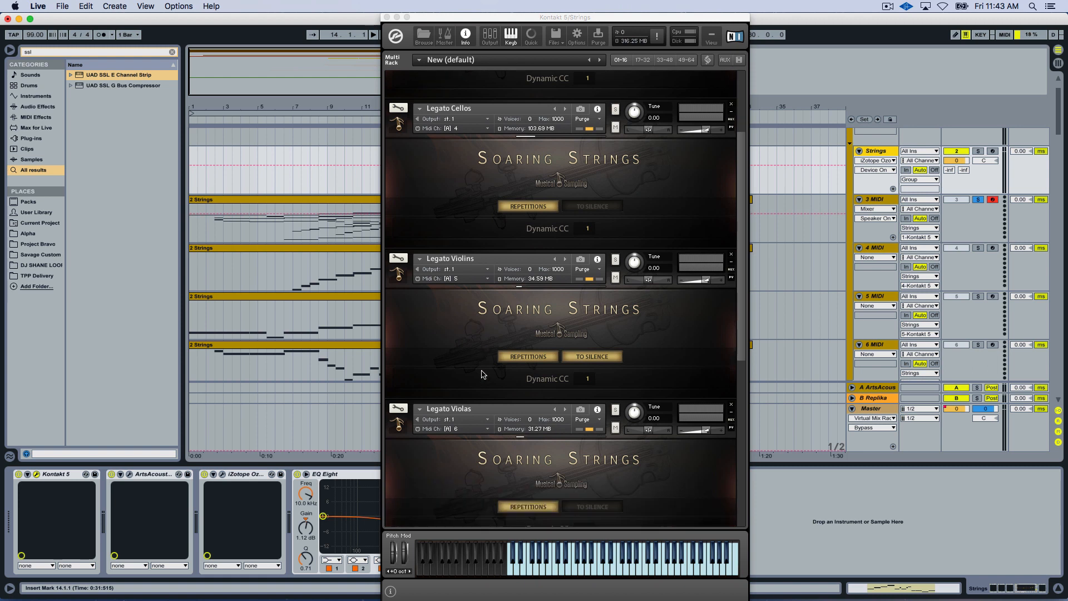
Check the 4 MIDI and 5 MIDI parts, and return to the legato patches in the Strings track's Kontakt instrument.
{"action": "left_click", "coordinate": [297, 268]}
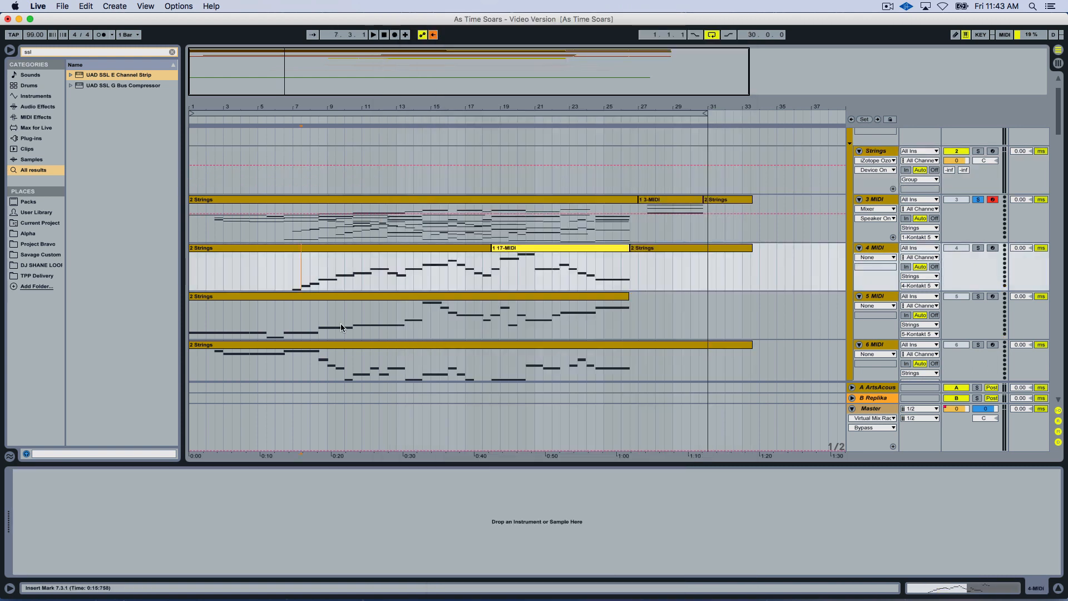
{"action": "left_click", "coordinate": [344, 328]}
{"action": "scroll", "coordinate": [355, 326], "scroll_direction": "down", "scroll_amount": 2}
{"action": "scroll", "coordinate": [896, 158], "scroll_direction": "up", "scroll_amount": 2}
{"action": "left_click", "coordinate": [877, 140]}
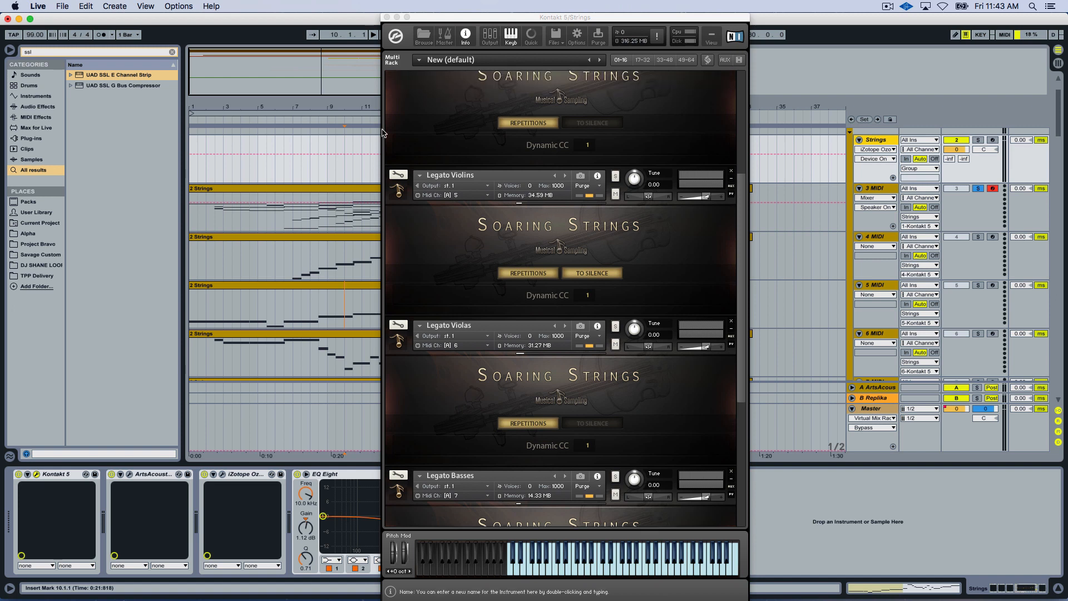
Return to the arrangement and look over the individual 4 MIDI, 5 MIDI, 6 MIDI and 7 MIDI string parts.
{"action": "left_click", "coordinate": [294, 303]}
{"action": "left_click", "coordinate": [295, 252]}
{"action": "left_click", "coordinate": [322, 315]}
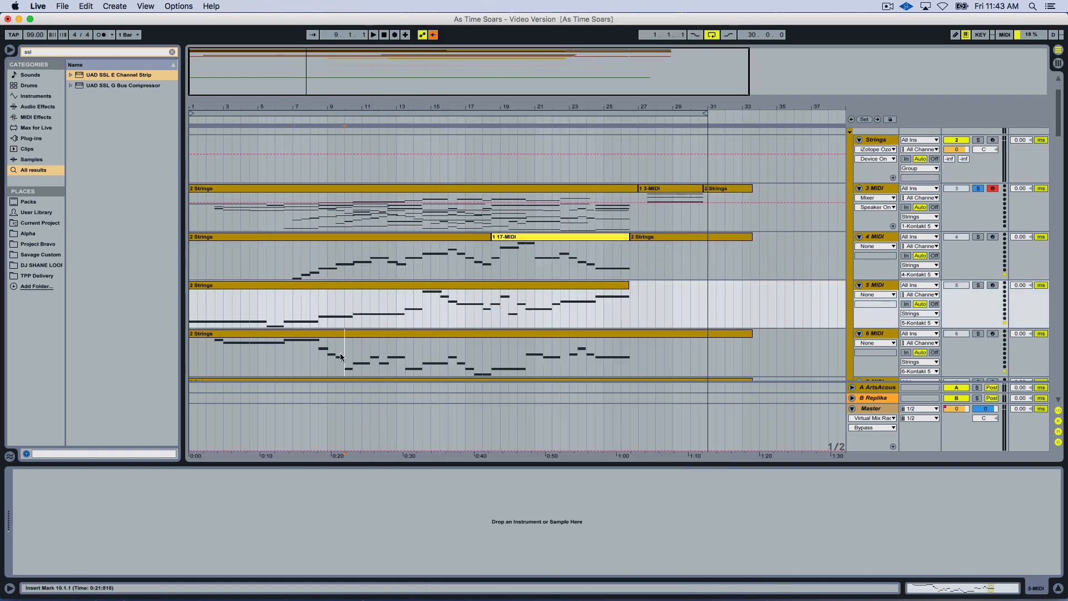
{"action": "scroll", "coordinate": [334, 323], "scroll_direction": "down", "scroll_amount": 4}
{"action": "left_click", "coordinate": [338, 326]}
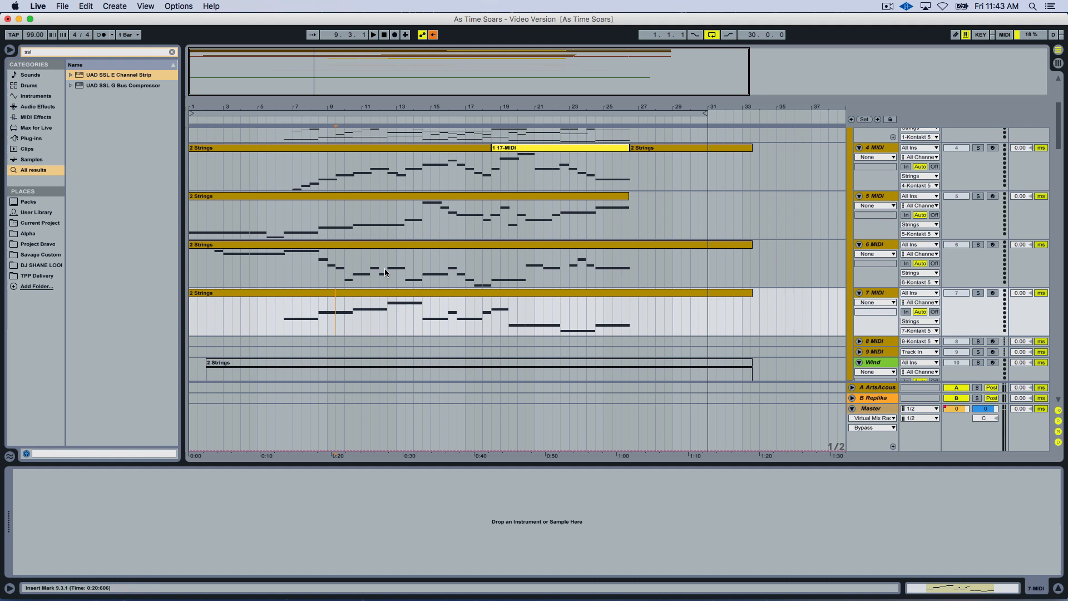
Solo the 4 MIDI, 5 MIDI, 6 MIDI and 7 MIDI tracks together in place of 3 MIDI.
{"action": "scroll", "coordinate": [392, 239], "scroll_direction": "up", "scroll_amount": 3}
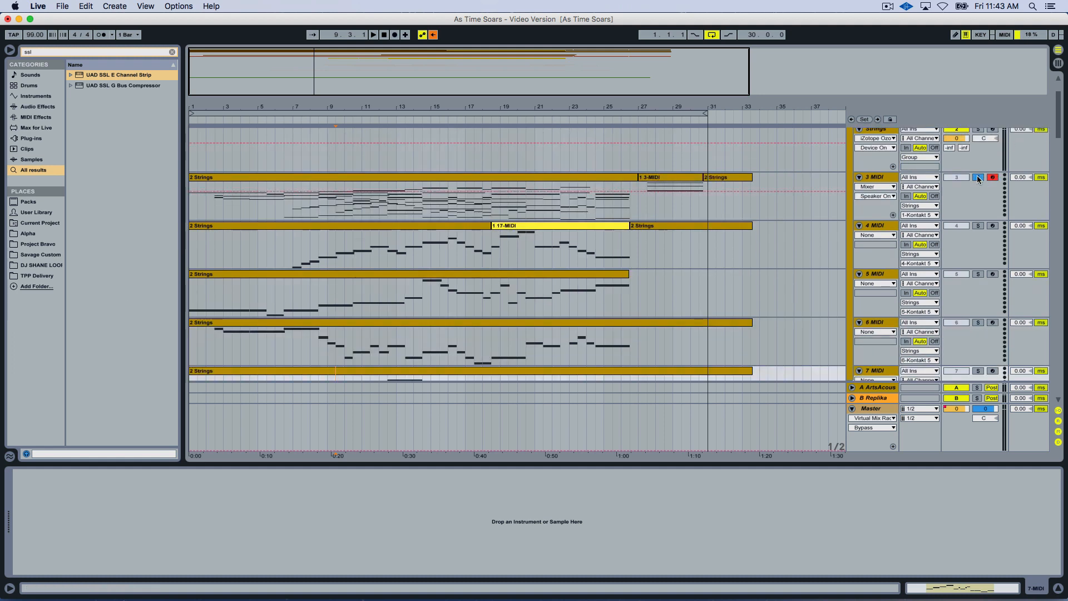
{"action": "left_click", "coordinate": [978, 225]}
{"action": "left_click", "coordinate": [978, 273], "text": "super"}
{"action": "left_click", "coordinate": [978, 322], "text": "super"}
{"action": "scroll", "coordinate": [978, 322], "scroll_direction": "down", "scroll_amount": 1}
{"action": "left_click", "coordinate": [978, 348], "text": "super"}
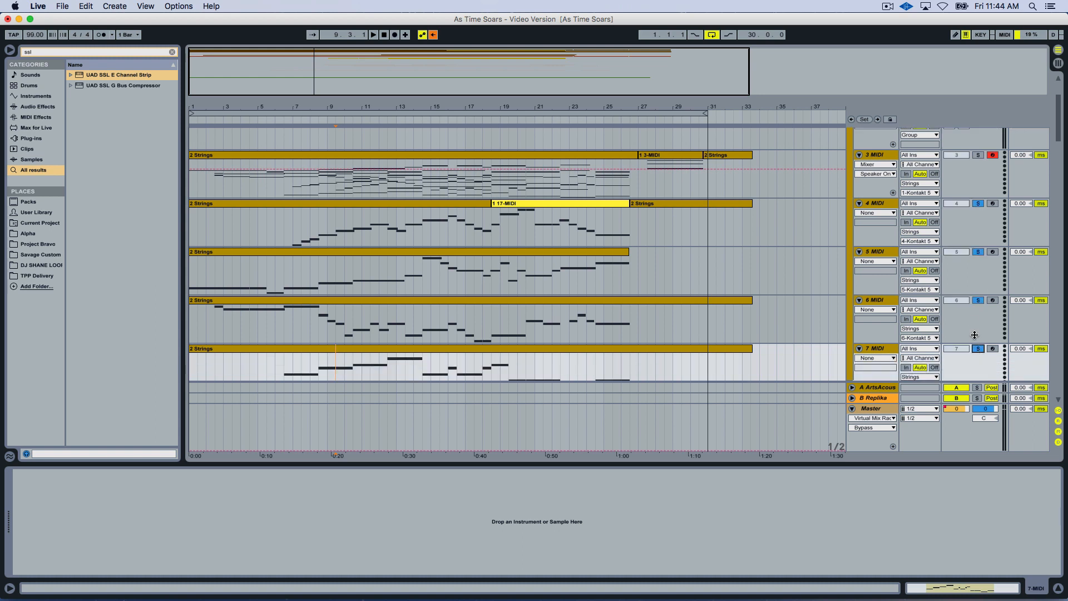
Open the first 2 Strings clip on 3 MIDI and examine its full note range in an enlarged piano roll.
{"action": "left_click", "coordinate": [322, 154]}
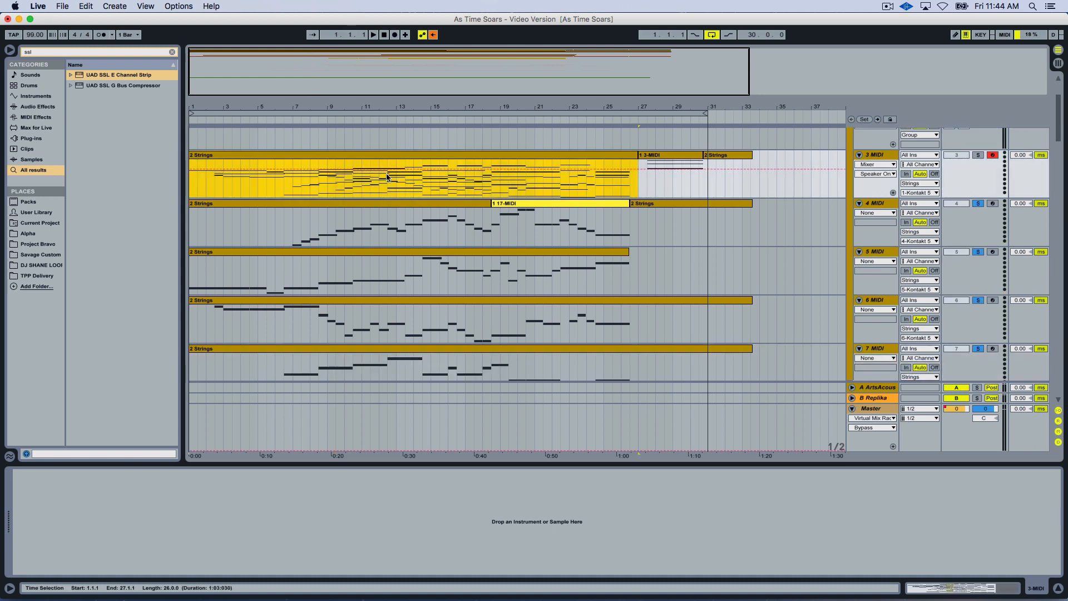
{"action": "double_click", "coordinate": [385, 156]}
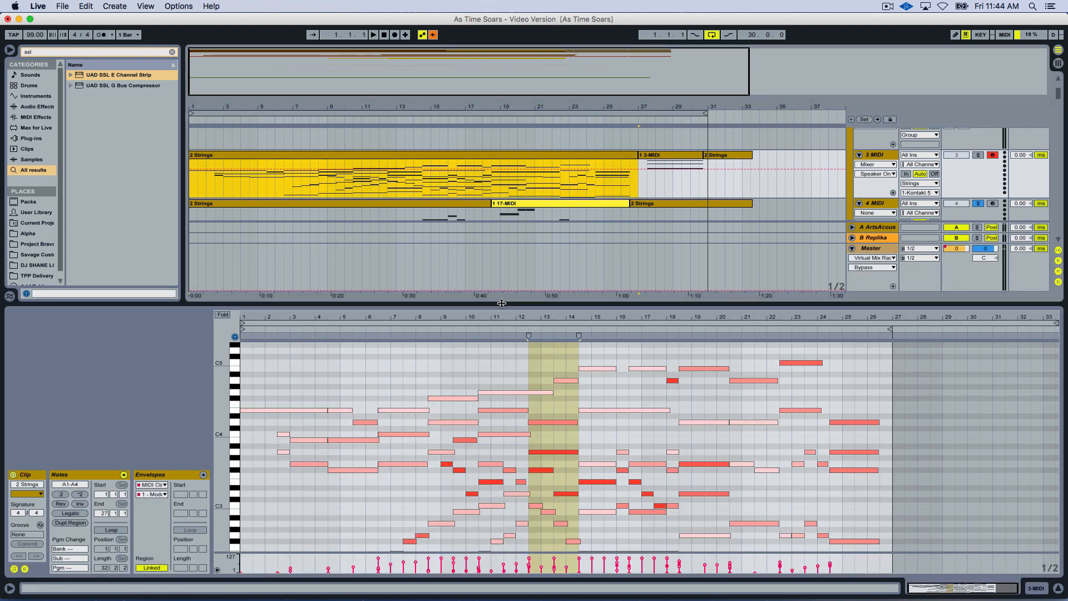
{"action": "left_click_drag", "start_coordinate": [501, 303], "coordinate": [503, 235]}
{"action": "scroll", "coordinate": [464, 392], "scroll_direction": "down", "scroll_amount": 2}
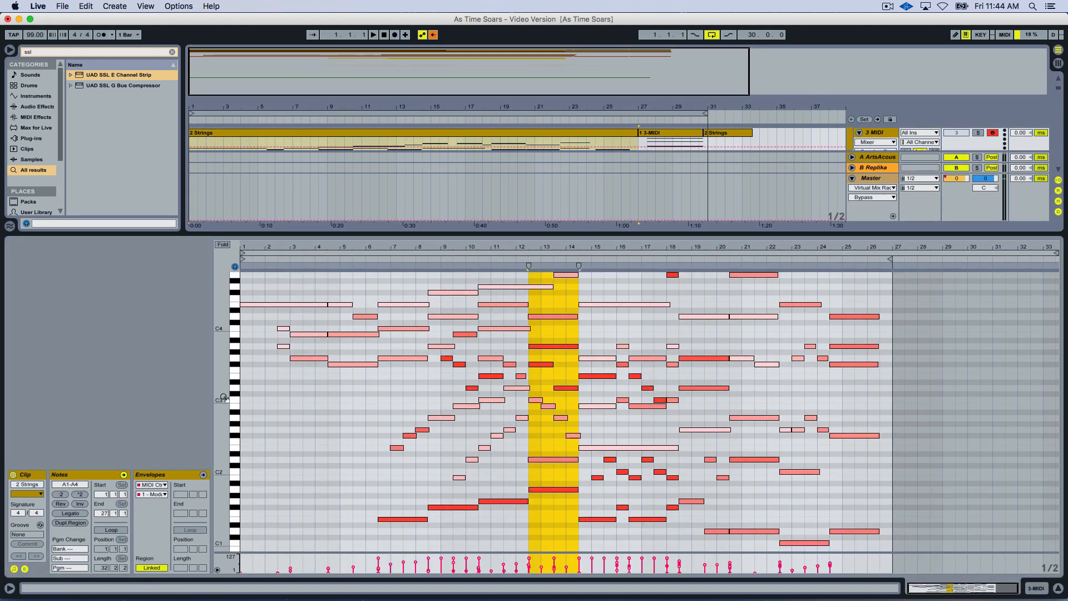
{"action": "left_click_drag", "start_coordinate": [223, 393], "coordinate": [207, 394]}
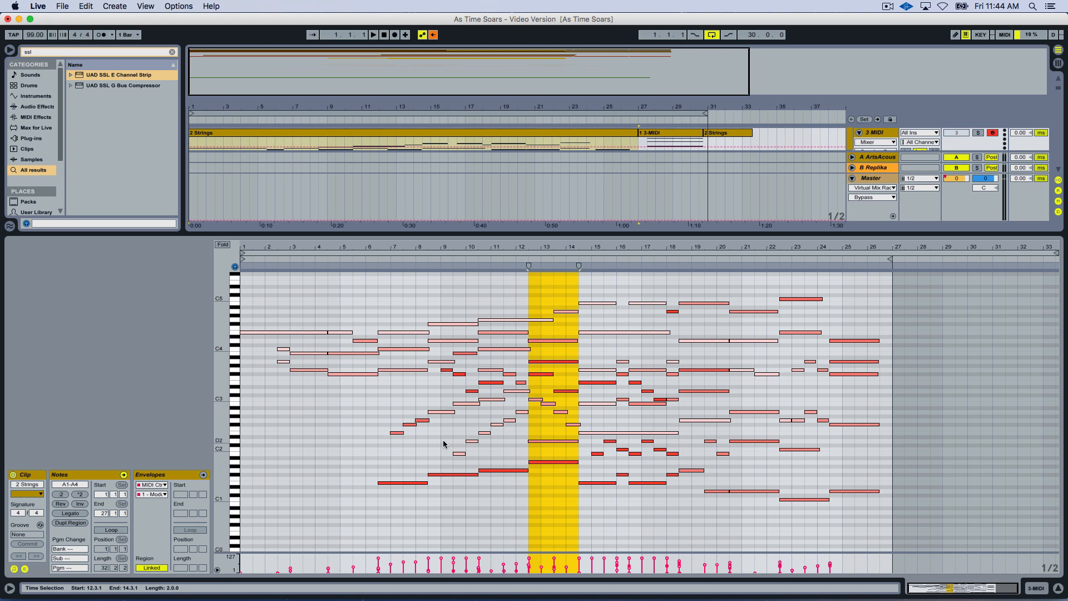
{"action": "left_click_drag", "start_coordinate": [501, 234], "coordinate": [501, 355]}
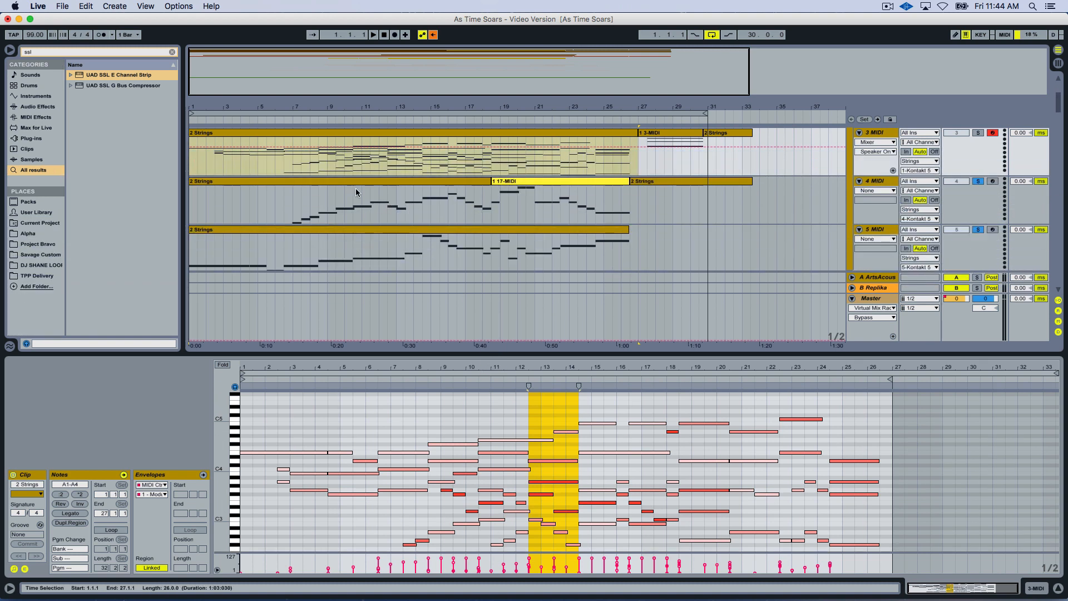
Check the 5 MIDI clip's expression envelope, shrink the clip editor, and play the soloed legato parts from bar 6.
{"action": "left_click", "coordinate": [210, 232]}
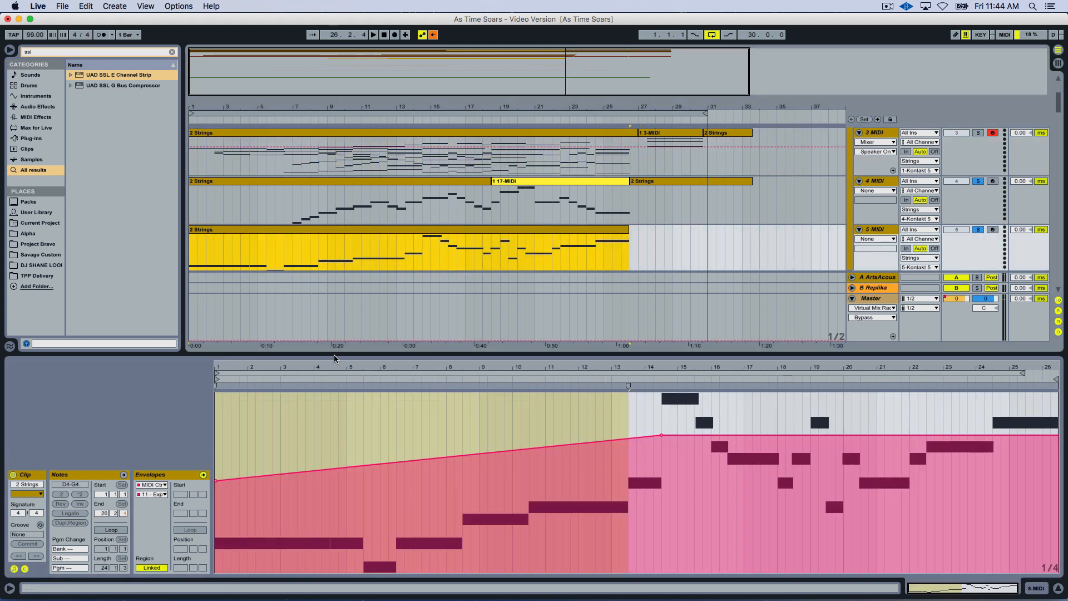
{"action": "left_click_drag", "start_coordinate": [333, 358], "coordinate": [333, 454]}
{"action": "left_click", "coordinate": [280, 303]}
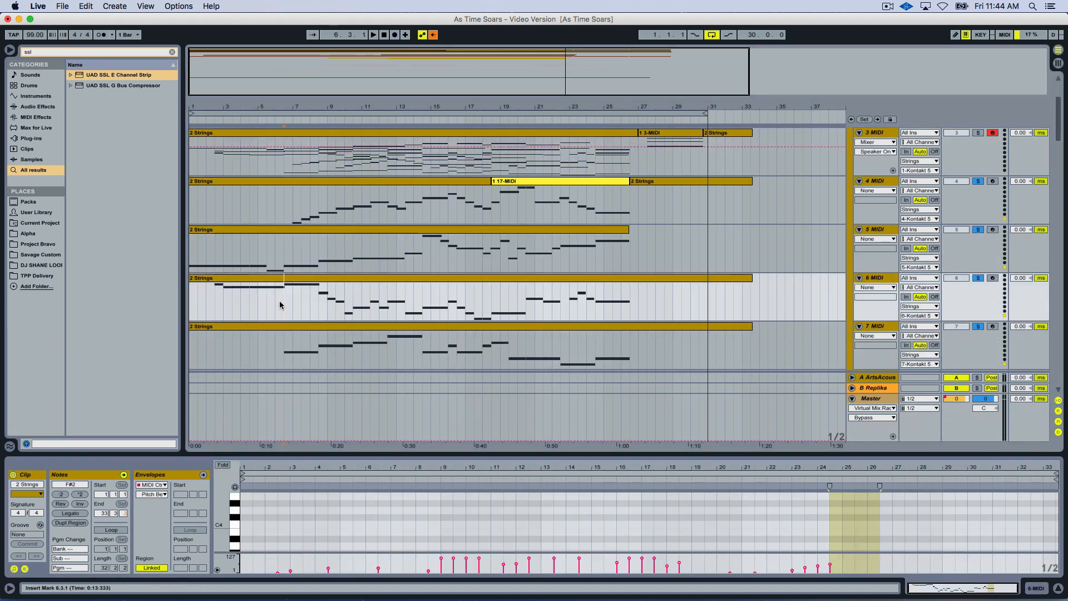
{"action": "left_click", "coordinate": [278, 303]}
{"action": "key", "text": "space"}
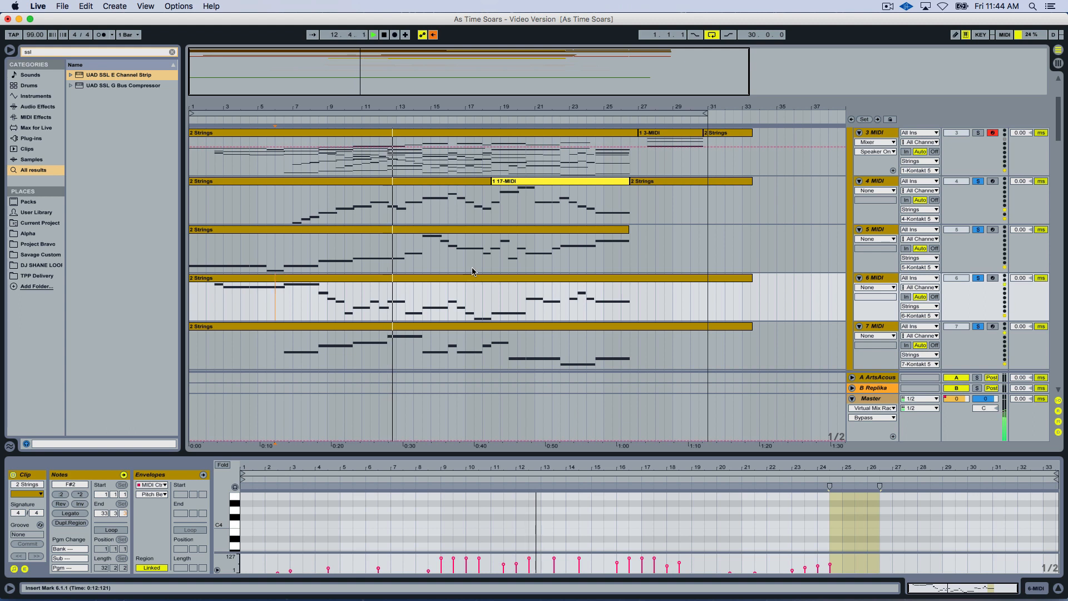
Clear the group of solos, solo and arm only 4 MIDI, and play its part from about bar 12.
{"action": "scroll", "coordinate": [461, 266], "scroll_direction": "up", "scroll_amount": 2}
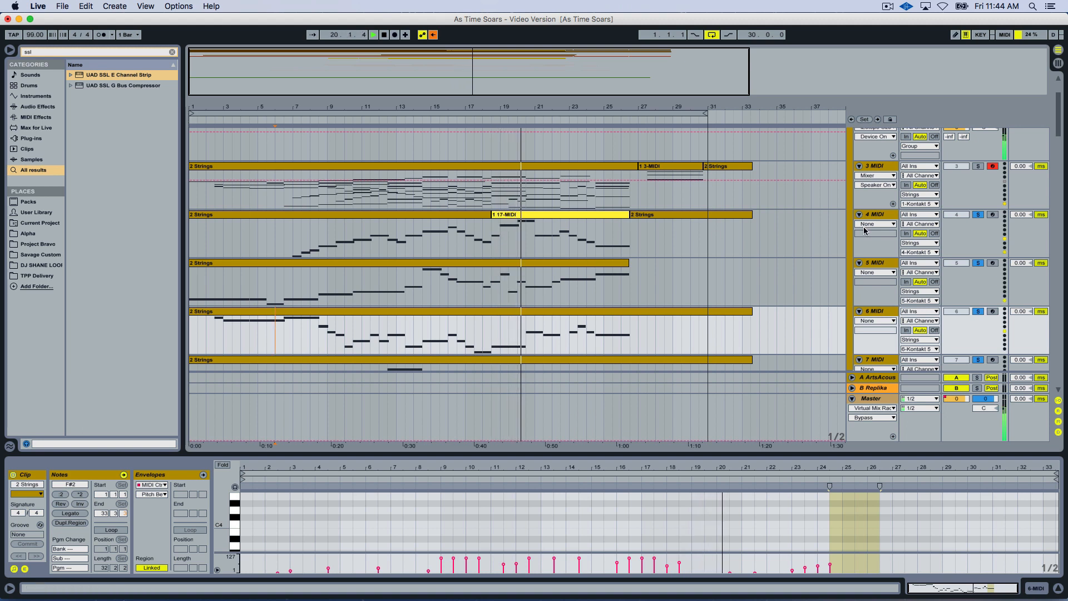
{"action": "left_click", "coordinate": [973, 216]}
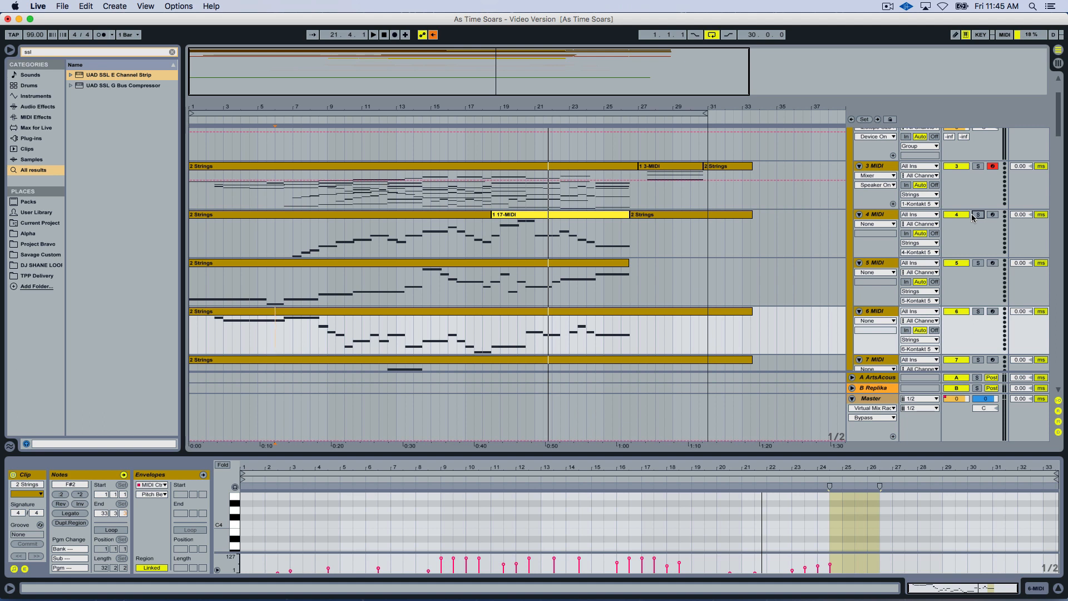
{"action": "left_click", "coordinate": [978, 214]}
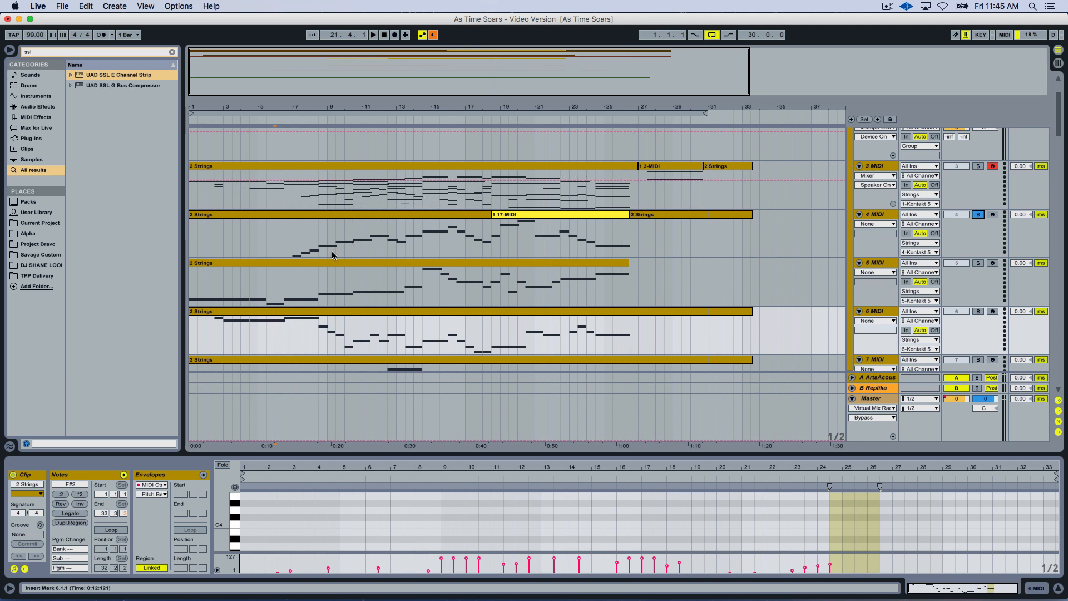
{"action": "left_click", "coordinate": [369, 250]}
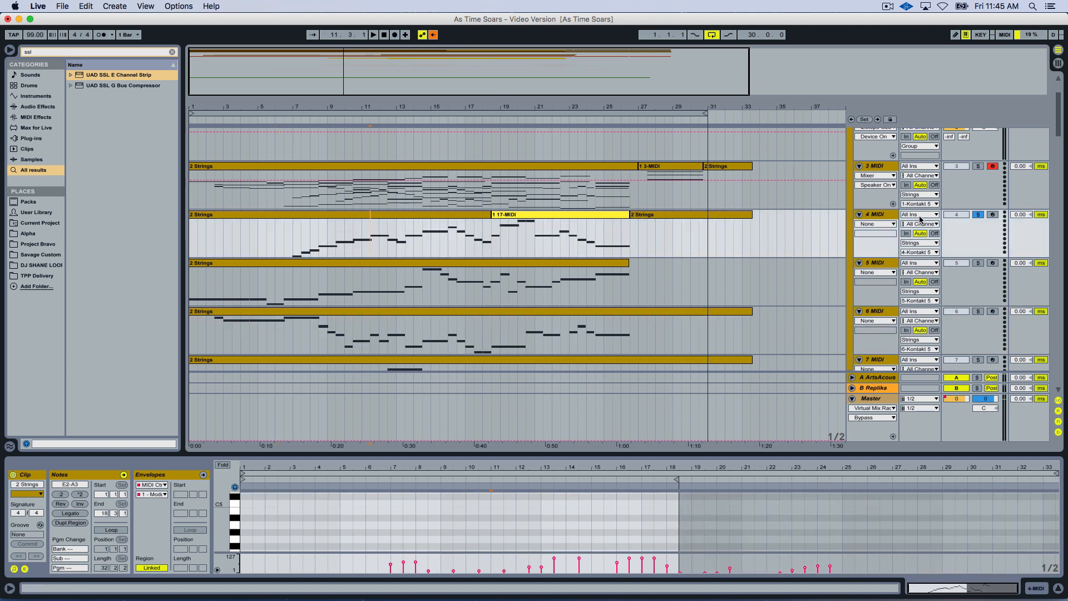
{"action": "left_click", "coordinate": [991, 216]}
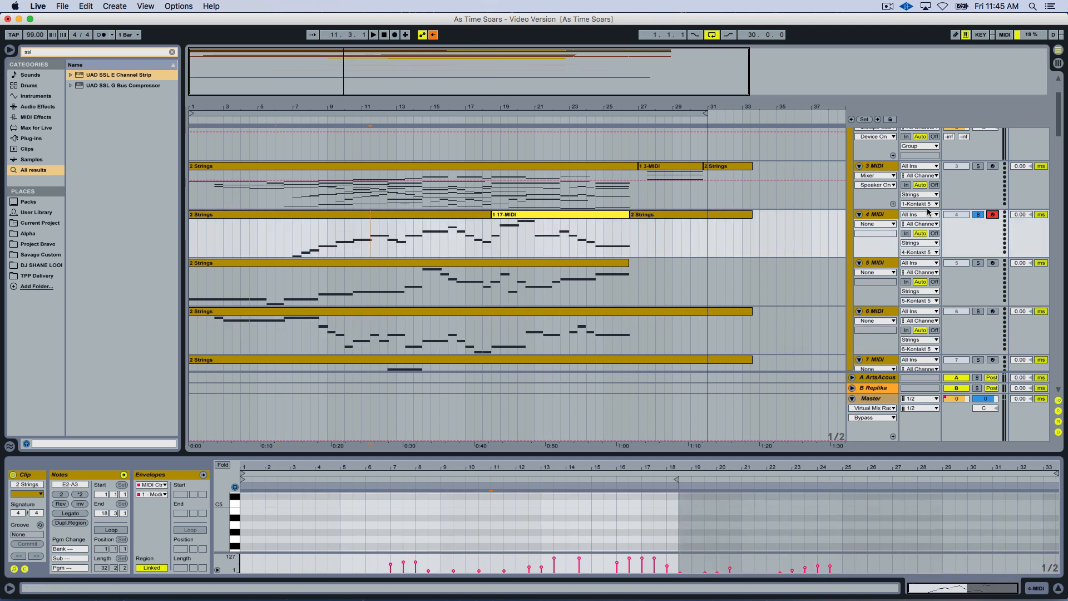
{"action": "left_click", "coordinate": [376, 246]}
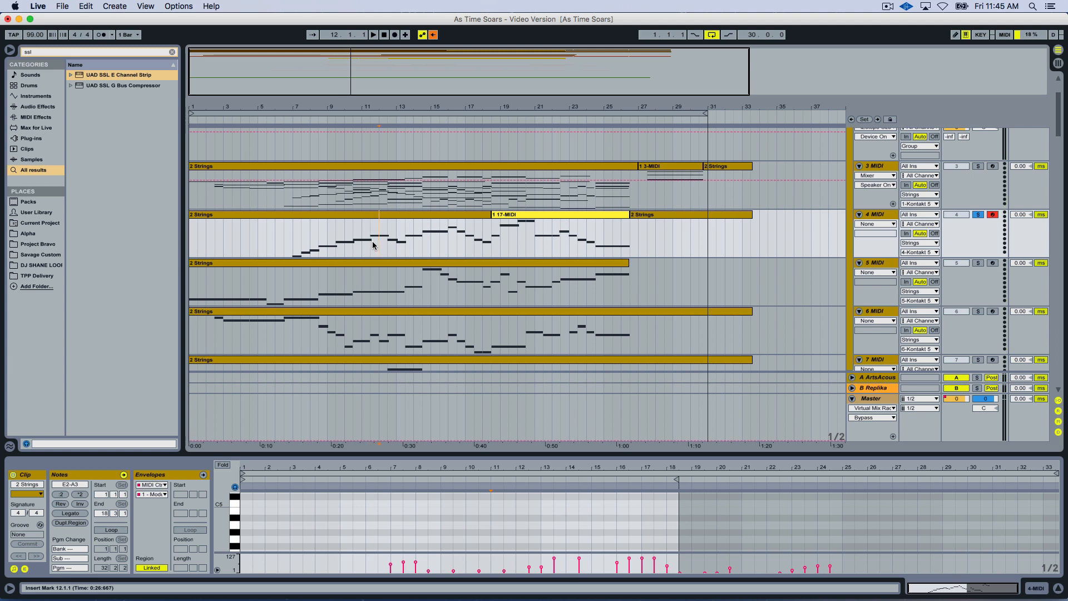
{"action": "key", "text": "space"}
Consolidate all the clips on the 4 MIDI track into one clip.
{"action": "left_click", "coordinate": [430, 222]}
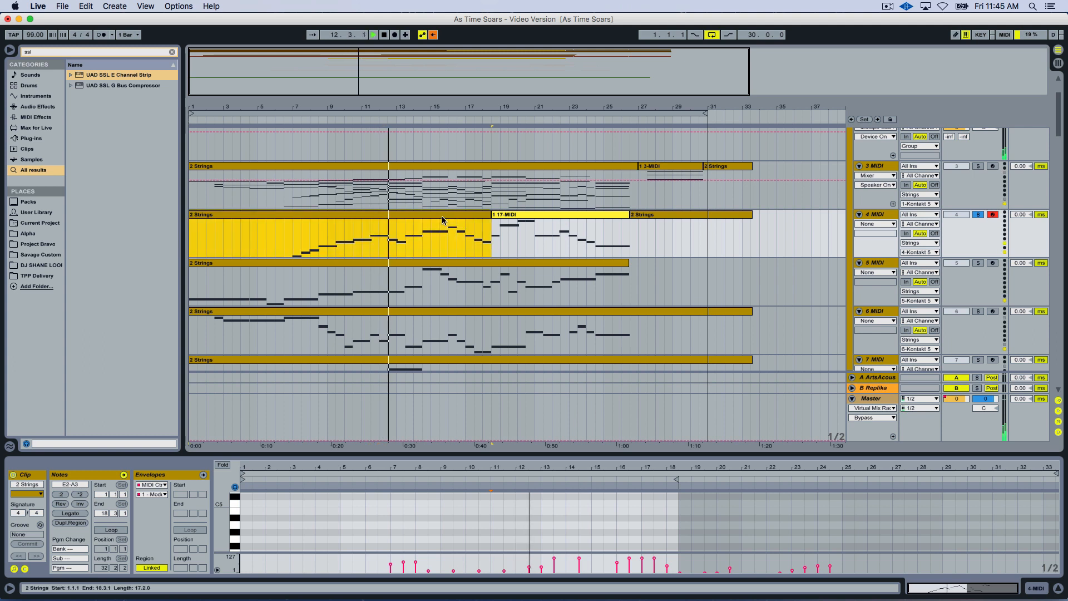
{"action": "left_click", "coordinate": [638, 216], "text": "shift"}
{"action": "key", "text": "super+j"}
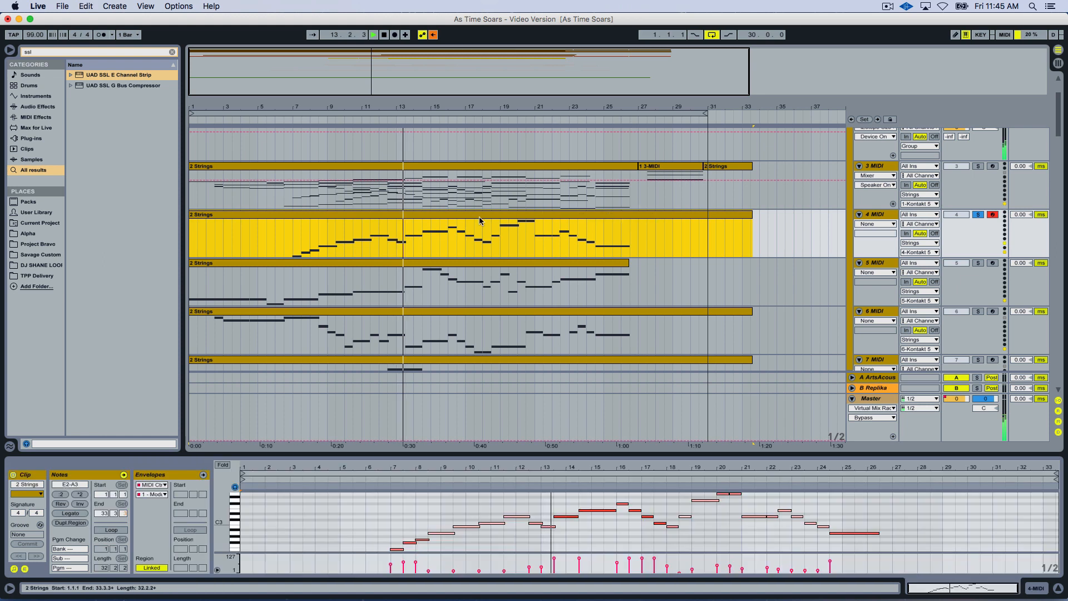
Transpose all notes of the 4 MIDI clip down an octave, audition them, and move them back up an octave.
{"action": "left_click", "coordinate": [593, 539]}
{"action": "key", "text": "super+a"}
{"action": "left_click", "coordinate": [475, 486]}
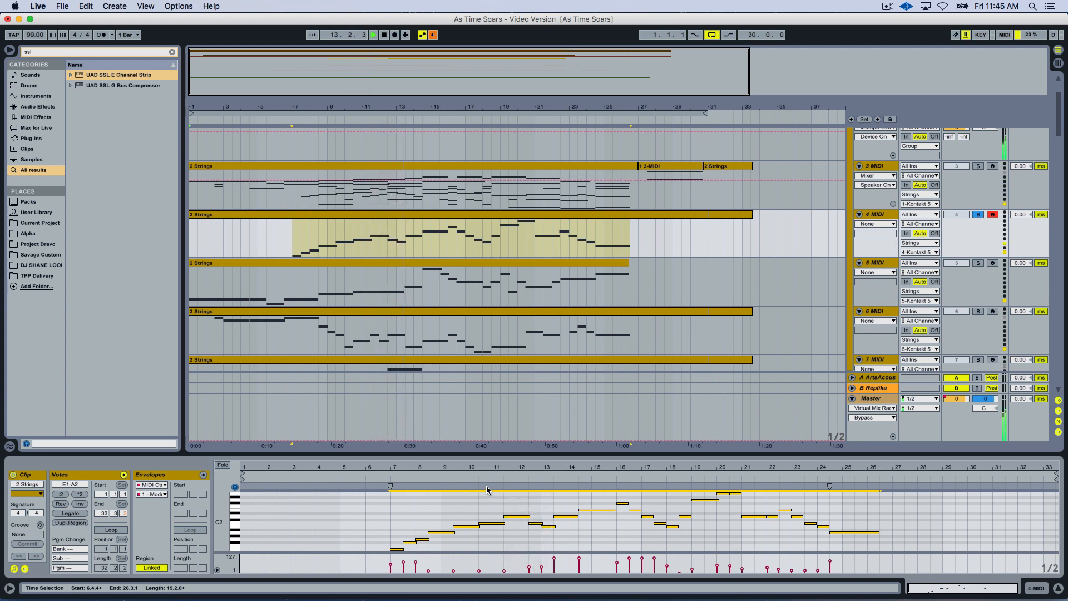
{"action": "key", "text": "space"}
{"action": "key", "text": "shift+Up"}
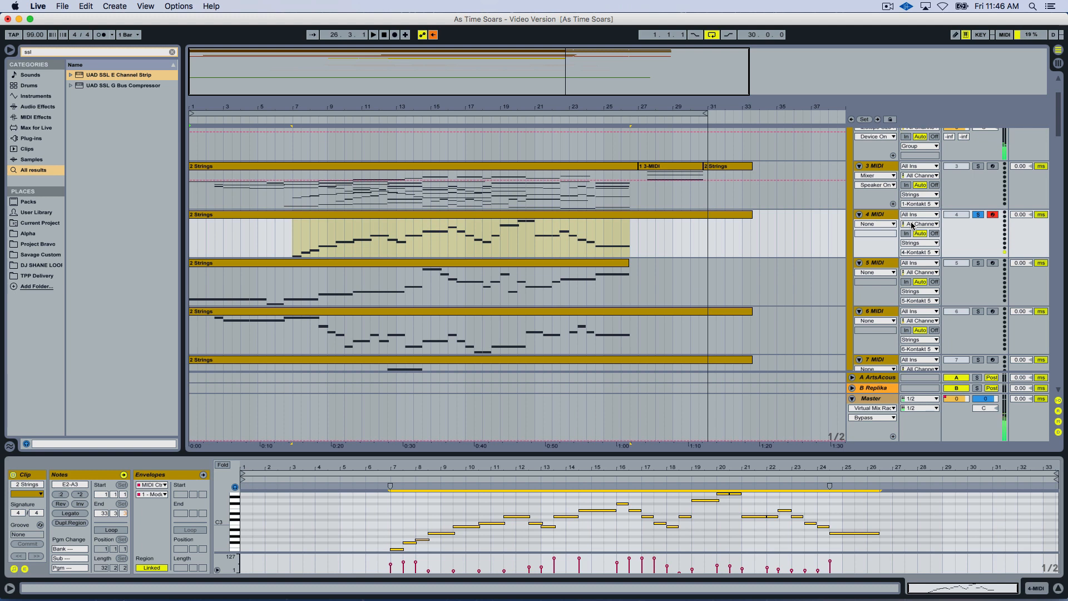
Open the Strings track's Kontakt instrument and look through its Legato Cellos, Violins and Violas patches.
{"action": "scroll", "coordinate": [915, 225], "scroll_direction": "up", "scroll_amount": 2}
{"action": "left_click", "coordinate": [880, 173]}
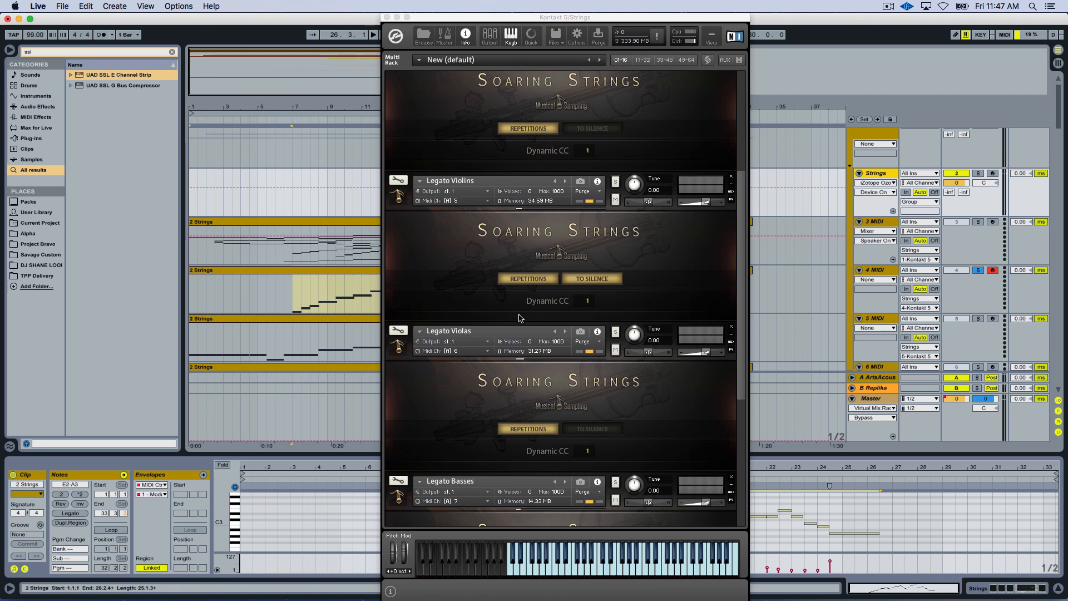
{"action": "scroll", "coordinate": [518, 318], "scroll_direction": "up", "scroll_amount": 4}
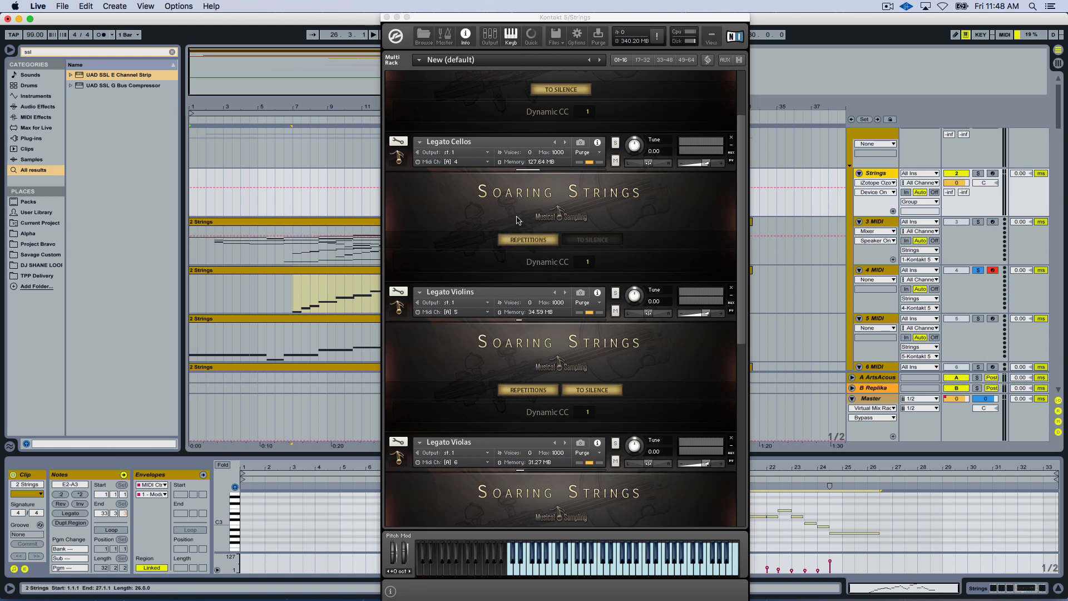
{"action": "left_click", "coordinate": [608, 576]}
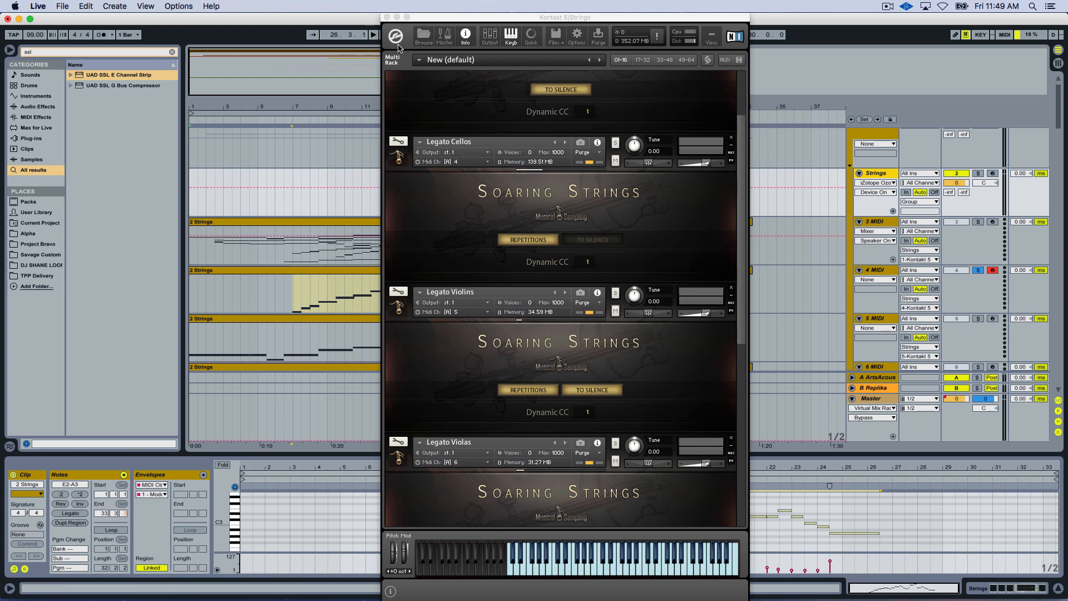
Move the Kontakt window aside and switch the solo from 4 MIDI to 5 MIDI.
{"action": "left_click_drag", "start_coordinate": [534, 59], "coordinate": [578, 58]}
{"action": "left_click", "coordinate": [979, 174]}
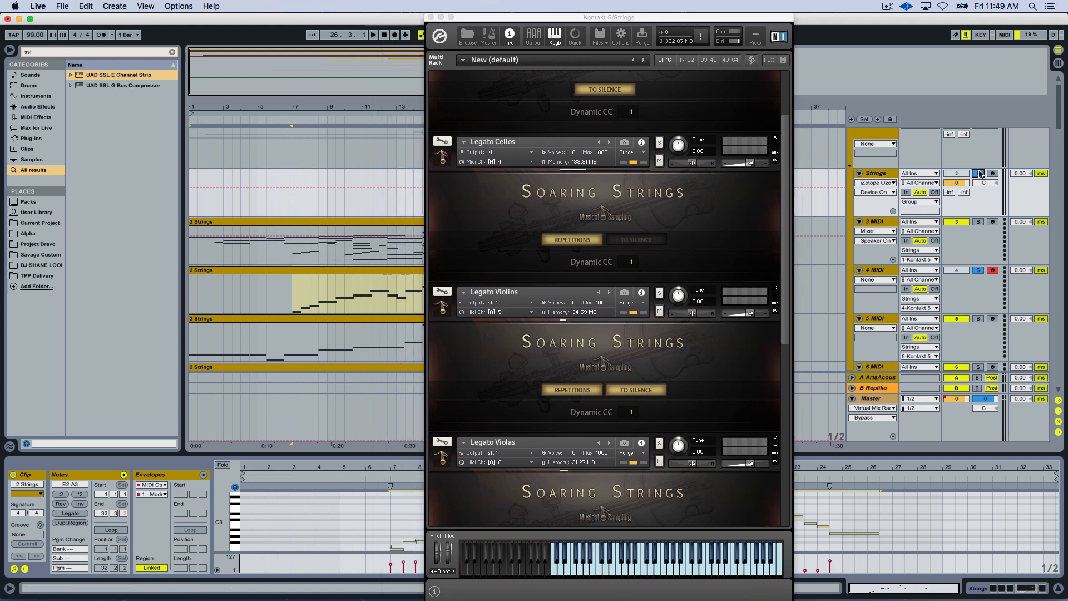
{"action": "left_click", "coordinate": [979, 175]}
{"action": "scroll", "coordinate": [893, 195], "scroll_direction": "down", "scroll_amount": 2}
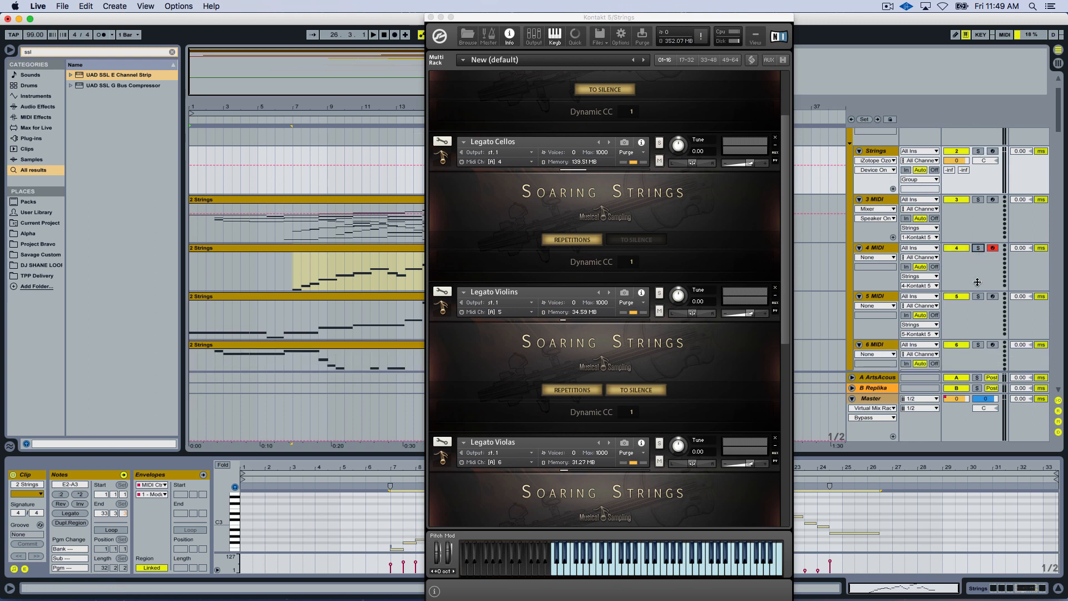
{"action": "left_click", "coordinate": [979, 300]}
{"action": "scroll", "coordinate": [341, 262], "scroll_direction": "down", "scroll_amount": 3}
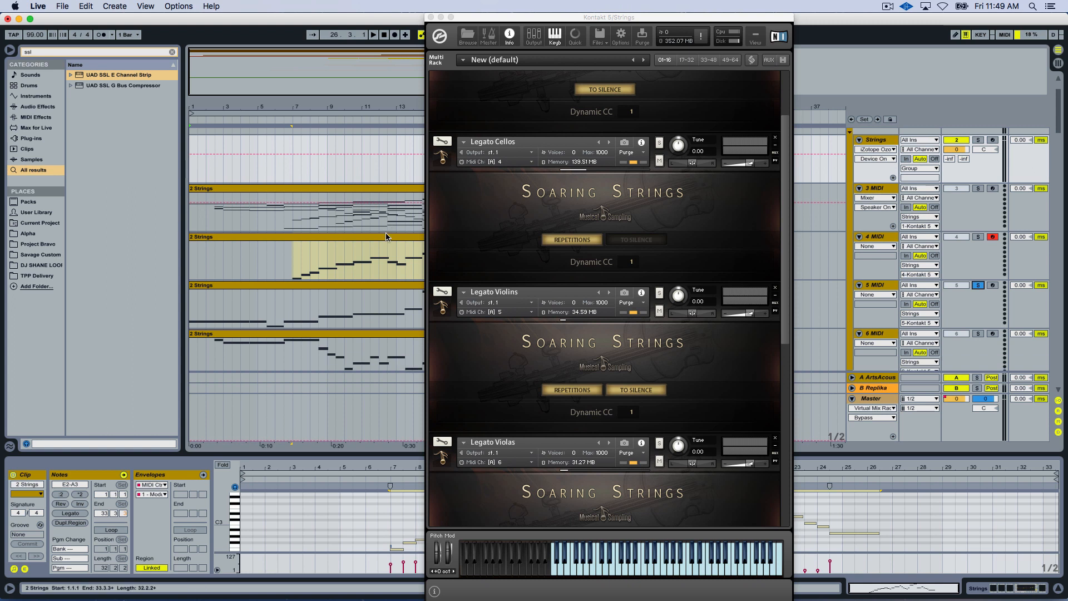
Return to the arrangement and play the soloed 5 MIDI part from bar 13.
{"action": "left_click", "coordinate": [310, 271]}
{"action": "left_click", "coordinate": [397, 267]}
{"action": "key", "text": "space"}
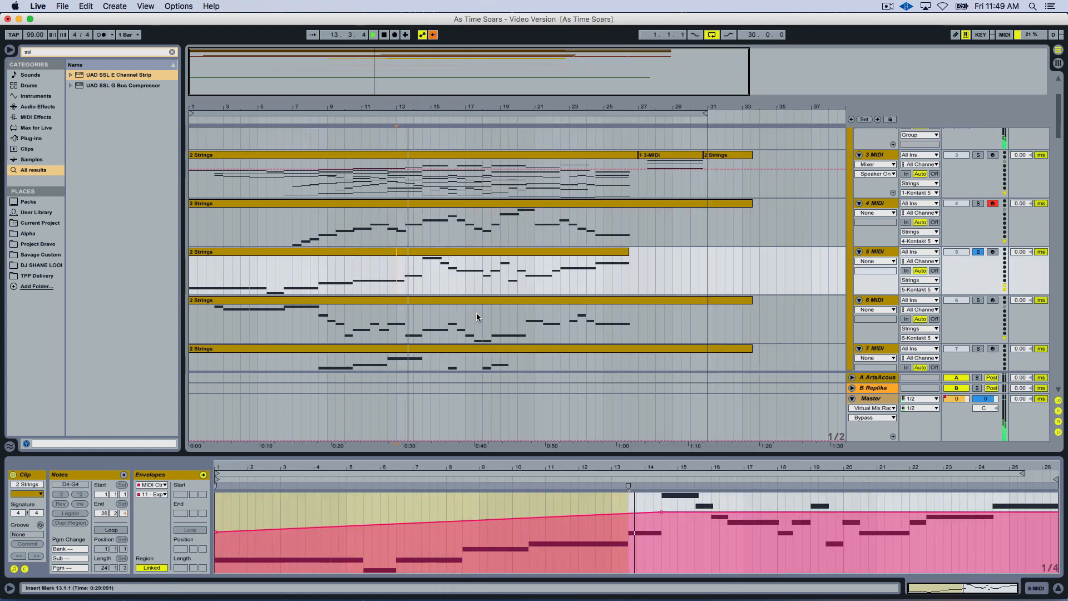
Shape the 5 MIDI clip's expression envelope with dips and swells from about bar 14, ending in a rise through the last note.
{"action": "left_click_drag", "start_coordinate": [682, 513], "coordinate": [993, 506]}
{"action": "left_click", "coordinate": [810, 505]}
{"action": "left_click", "coordinate": [926, 506]}
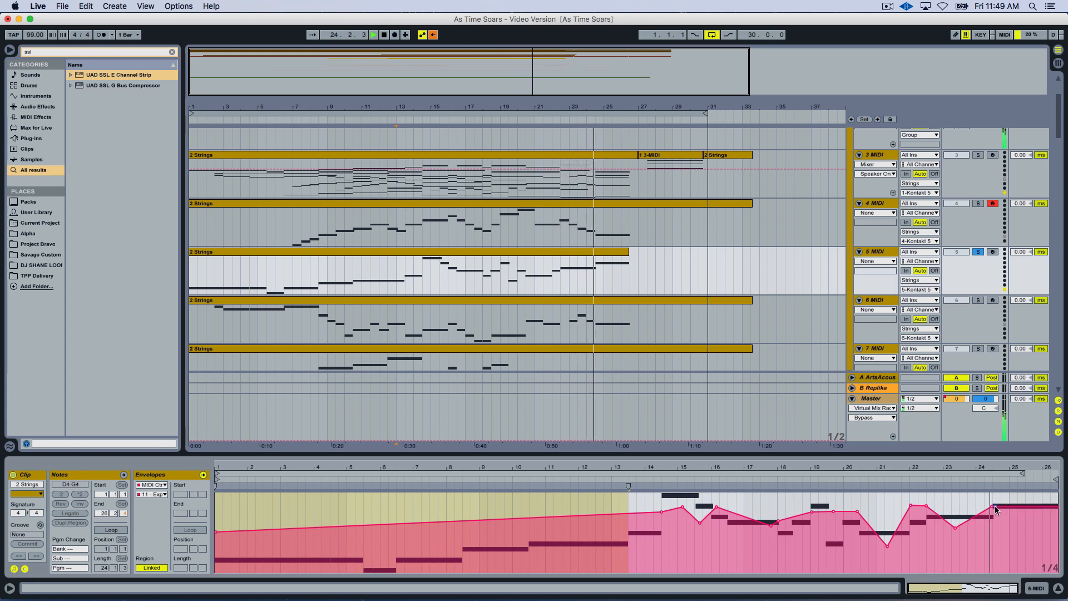
{"action": "left_click", "coordinate": [1018, 506]}
{"action": "left_click_drag", "start_coordinate": [1019, 506], "coordinate": [1056, 493]}
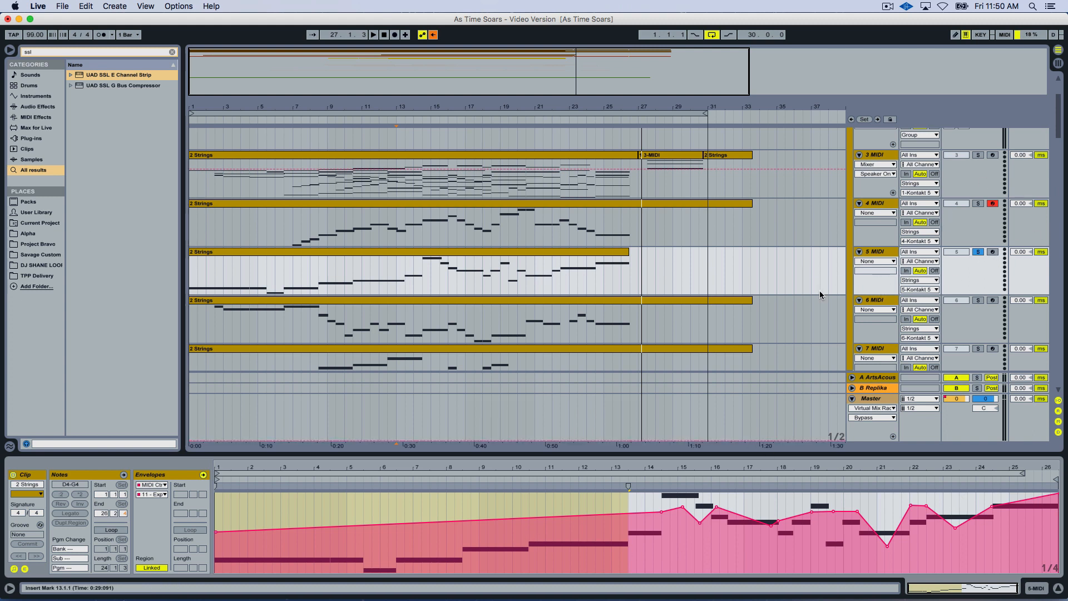
Solo 3 MIDI alongside 5 MIDI, play from about bar 12, and toggle the 5 MIDI solo to compare the sound.
{"action": "left_click", "coordinate": [978, 155]}
{"action": "left_click", "coordinate": [365, 179]}
{"action": "key", "text": "space"}
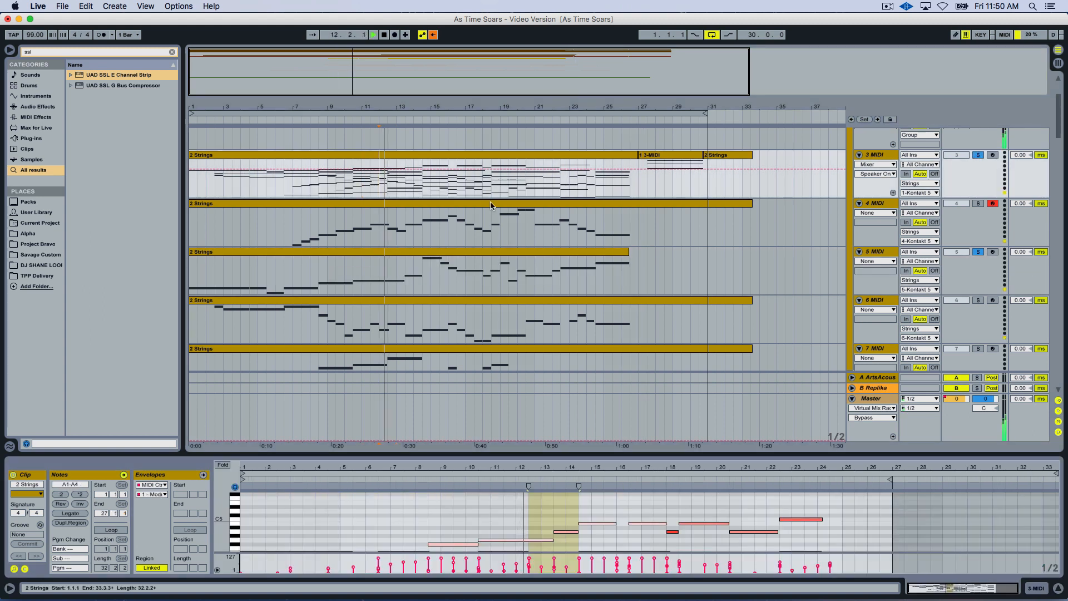
{"action": "left_click", "coordinate": [978, 252]}
{"action": "left_click", "coordinate": [978, 253]}
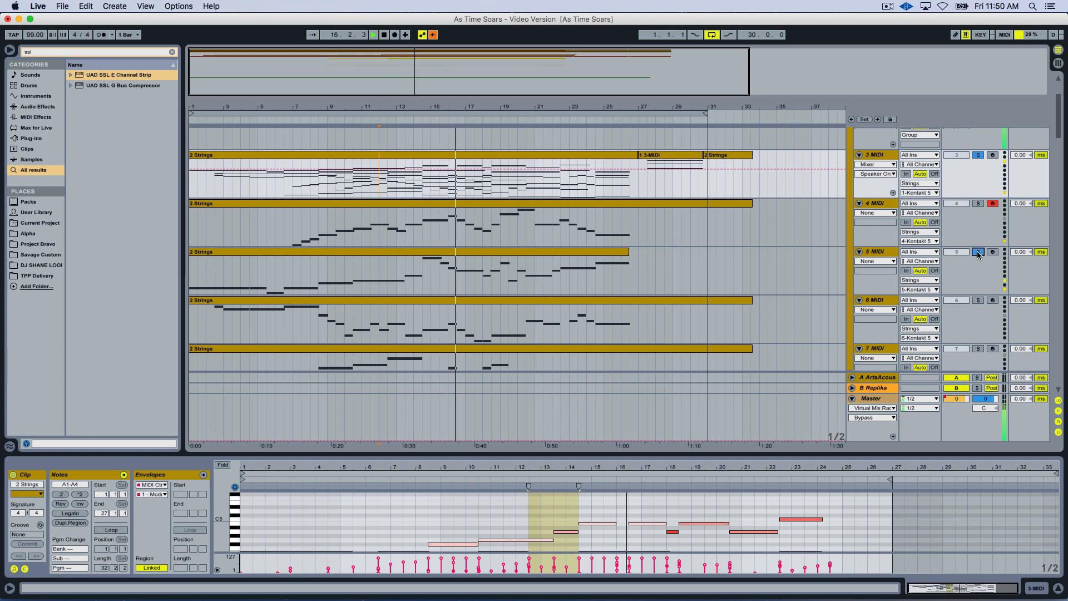
{"action": "left_click", "coordinate": [978, 253]}
{"action": "left_click", "coordinate": [978, 253]}
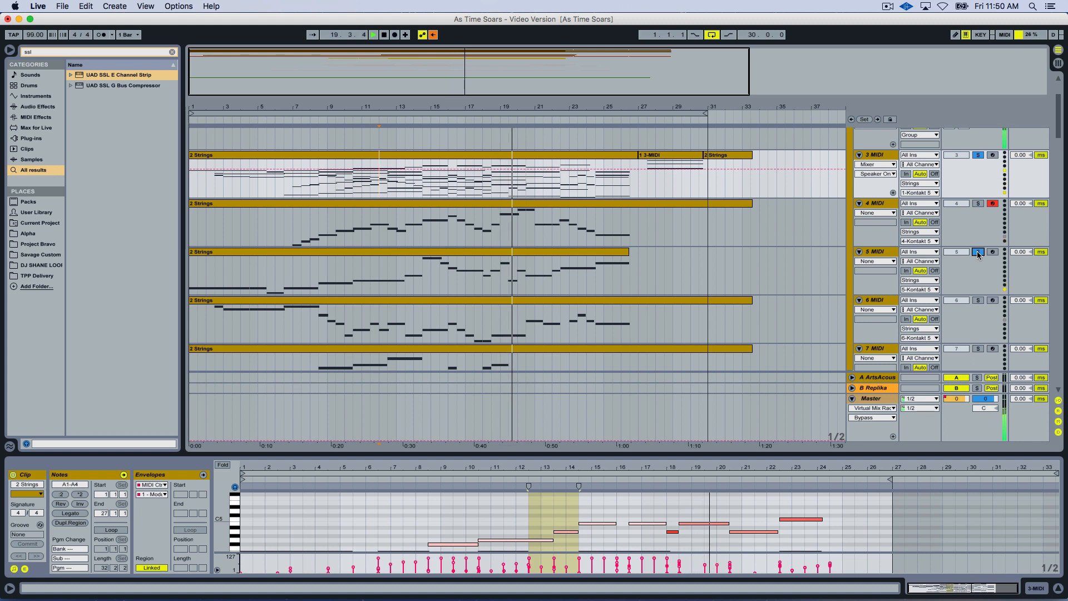
Stop playback and clear the solos on the 5 MIDI and 3 MIDI tracks.
{"action": "left_click", "coordinate": [978, 254]}
{"action": "key", "text": "space"}
{"action": "left_click", "coordinate": [978, 156]}
{"action": "scroll", "coordinate": [829, 210], "scroll_direction": "down", "scroll_amount": 10}
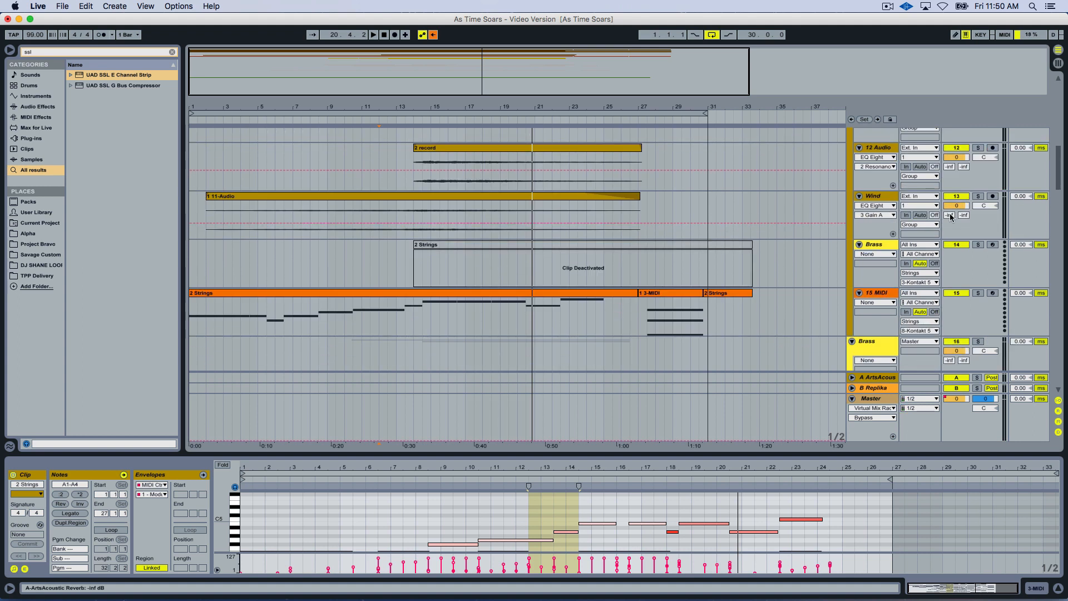
Solo the Wind audio track, restart playback, and solo the 5 MIDI string part.
{"action": "left_click", "coordinate": [978, 196]}
{"action": "scroll", "coordinate": [794, 215], "scroll_direction": "up", "scroll_amount": 5}
{"action": "key", "text": "space"}
{"action": "scroll", "coordinate": [525, 315], "scroll_direction": "up", "scroll_amount": 4}
{"action": "left_click", "coordinate": [978, 263]}
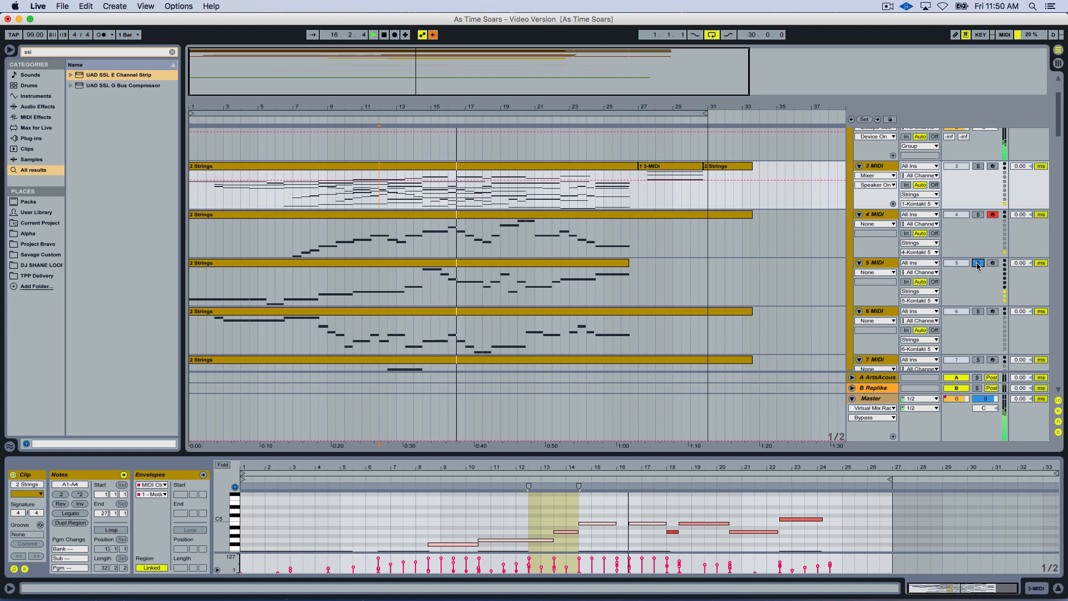
Solo the 4 MIDI and 7 MIDI tracks alongside 5 MIDI during playback to hear the parts together.
{"action": "left_click", "coordinate": [978, 215]}
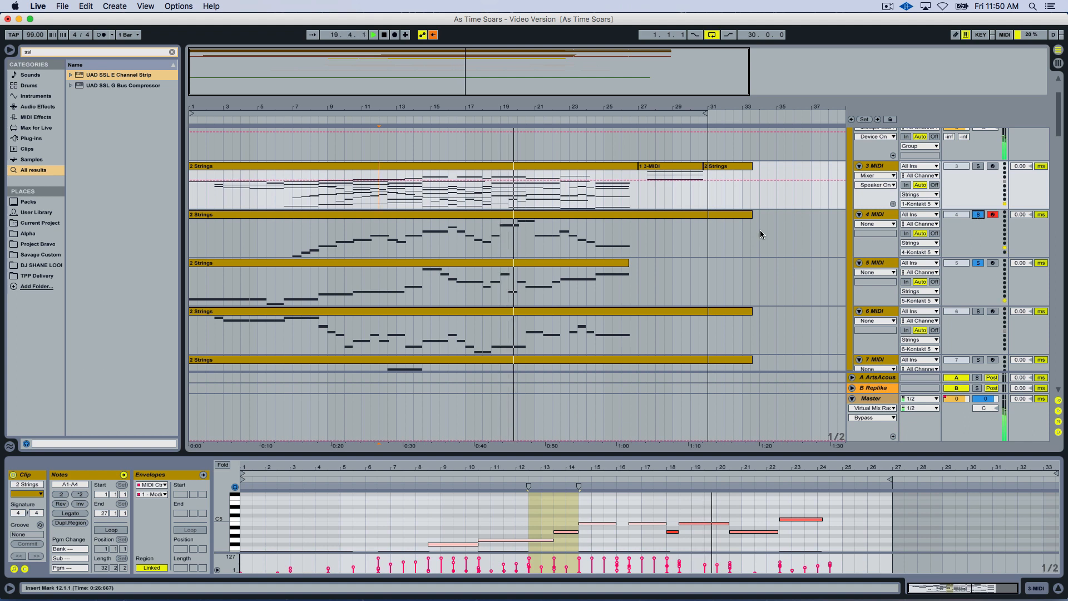
{"action": "scroll", "coordinate": [952, 253], "scroll_direction": "down", "scroll_amount": 2}
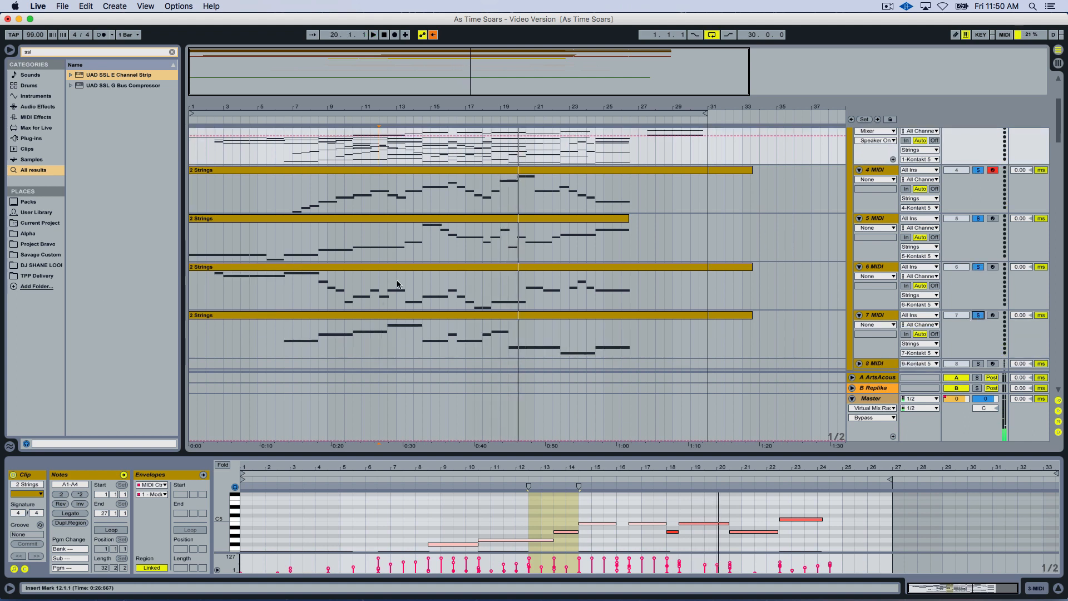
Solo the 6 MIDI part and audition it from about bar 13 and again from bar 8.
{"action": "left_click", "coordinate": [416, 279]}
{"action": "key", "text": "space"}
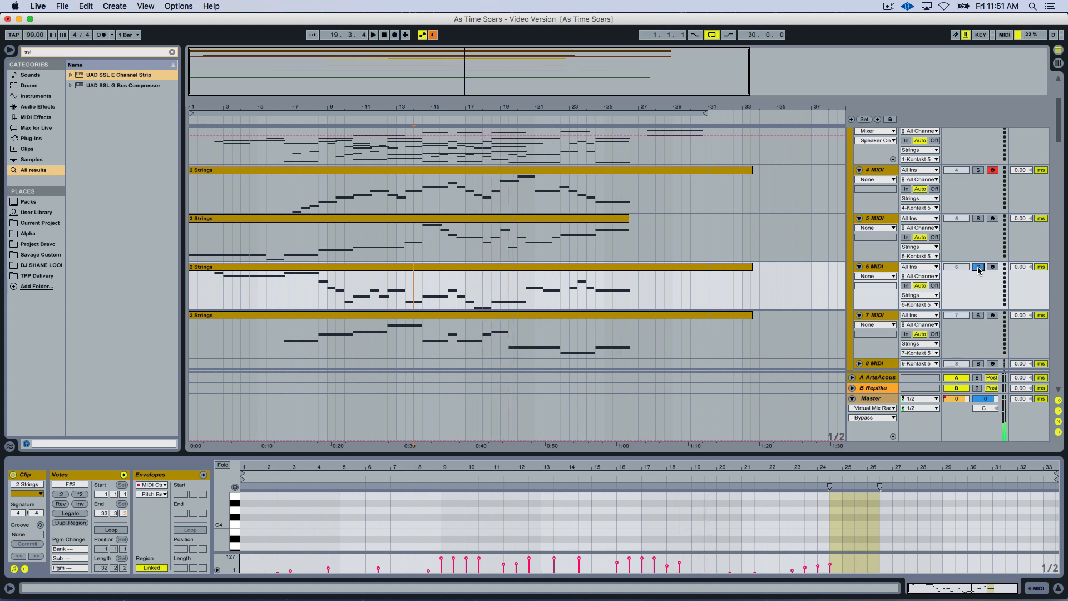
{"action": "left_click", "coordinate": [310, 292]}
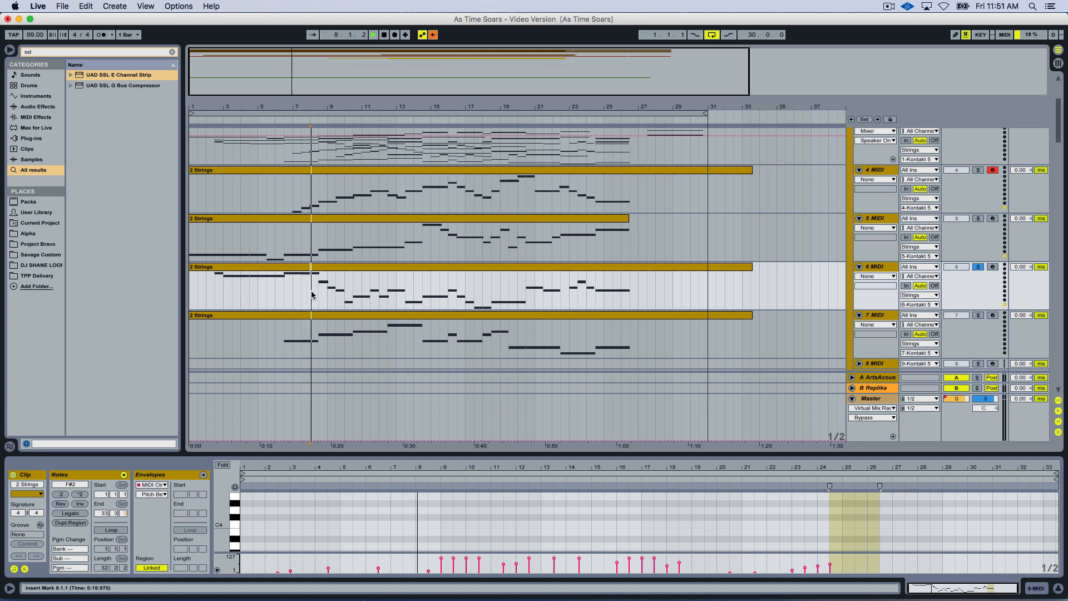
Examine the Soaring Strings legato instruments and their MIDI channels in the Strings track's Kontakt rack.
{"action": "scroll", "coordinate": [779, 210], "scroll_direction": "up", "scroll_amount": 1}
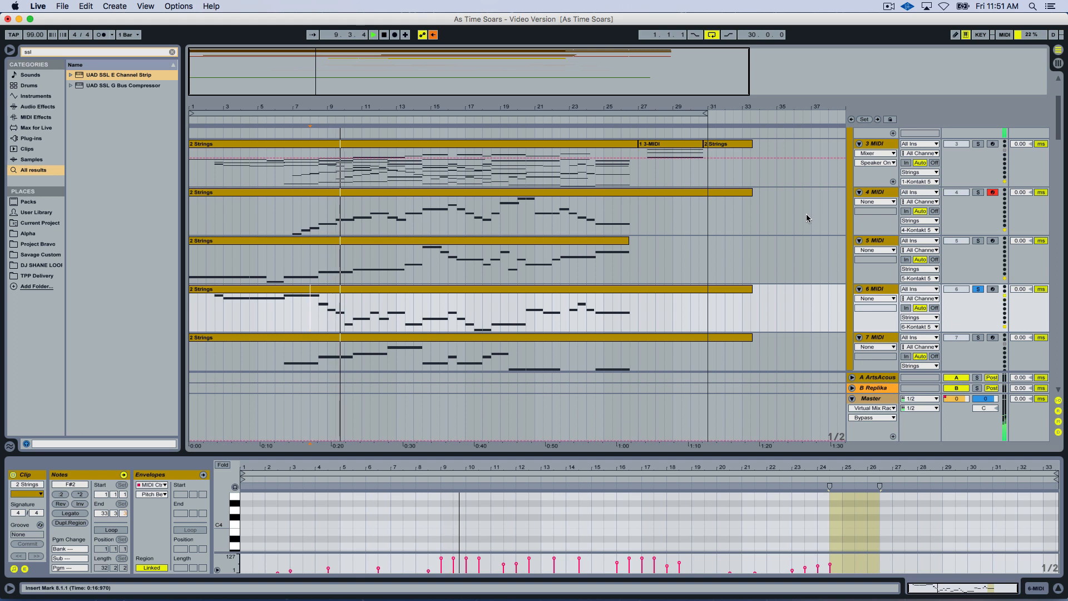
{"action": "scroll", "coordinate": [885, 213], "scroll_direction": "up", "scroll_amount": 2}
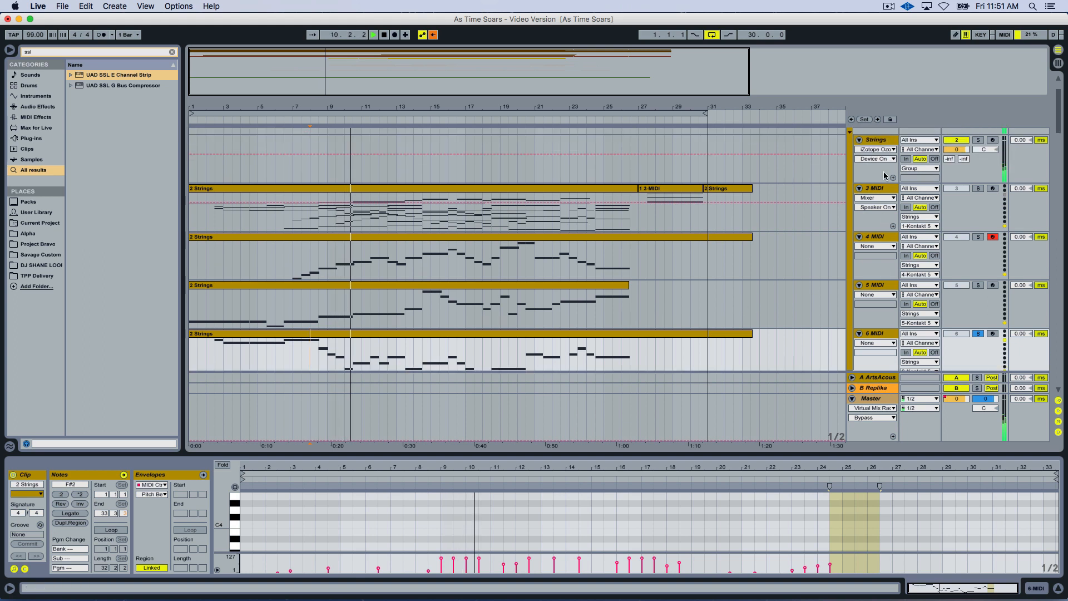
{"action": "left_click", "coordinate": [876, 140]}
{"action": "scroll", "coordinate": [755, 229], "scroll_direction": "down", "scroll_amount": 3}
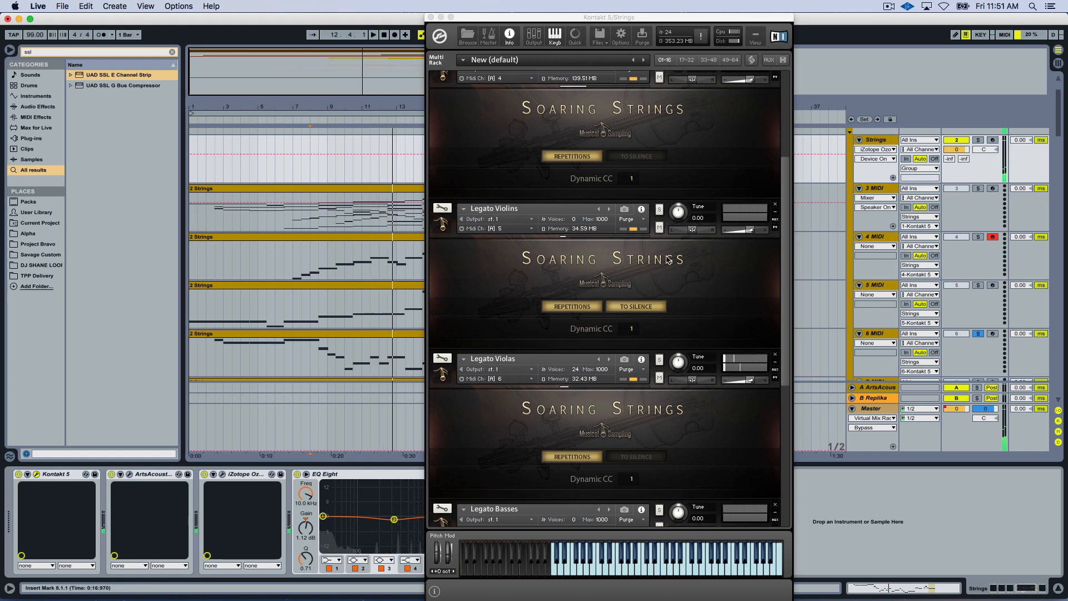
{"action": "scroll", "coordinate": [588, 386], "scroll_direction": "down", "scroll_amount": 3}
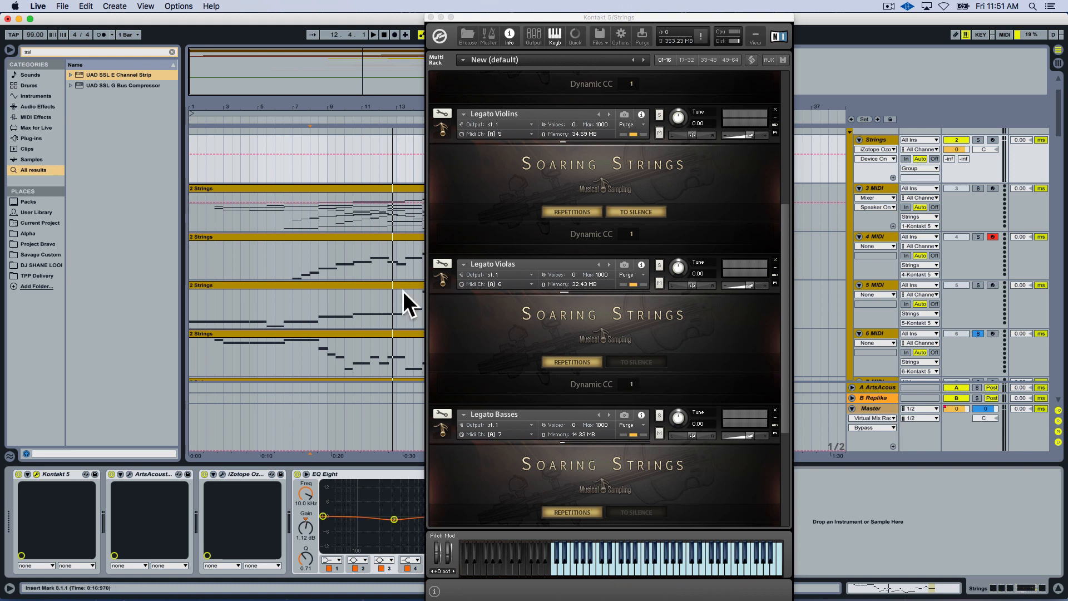
{"action": "scroll", "coordinate": [634, 236], "scroll_direction": "up", "scroll_amount": 6}
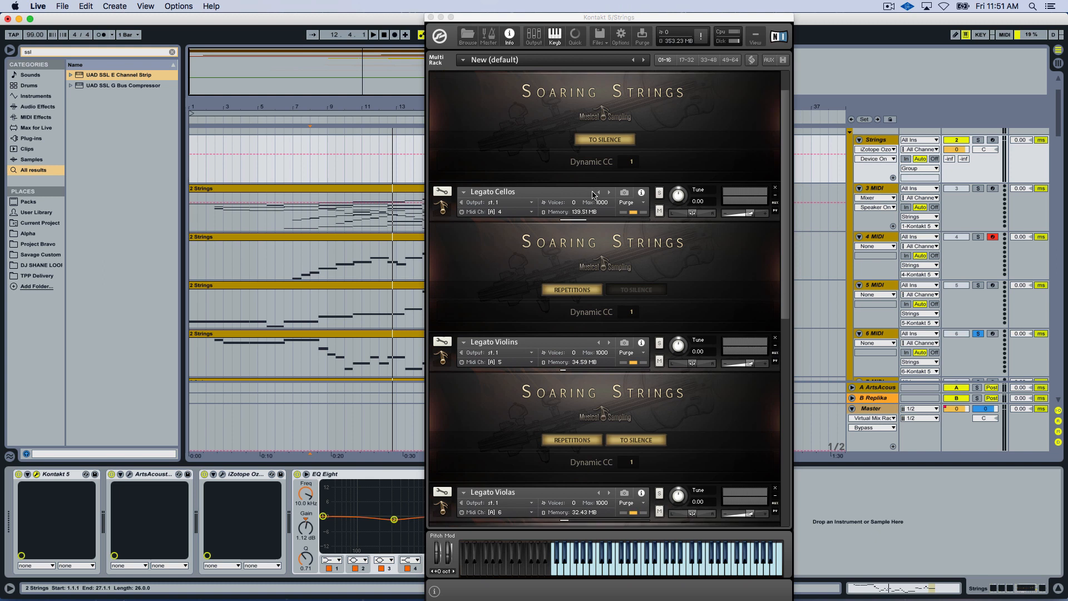
{"action": "scroll", "coordinate": [634, 236], "scroll_direction": "up", "scroll_amount": 2}
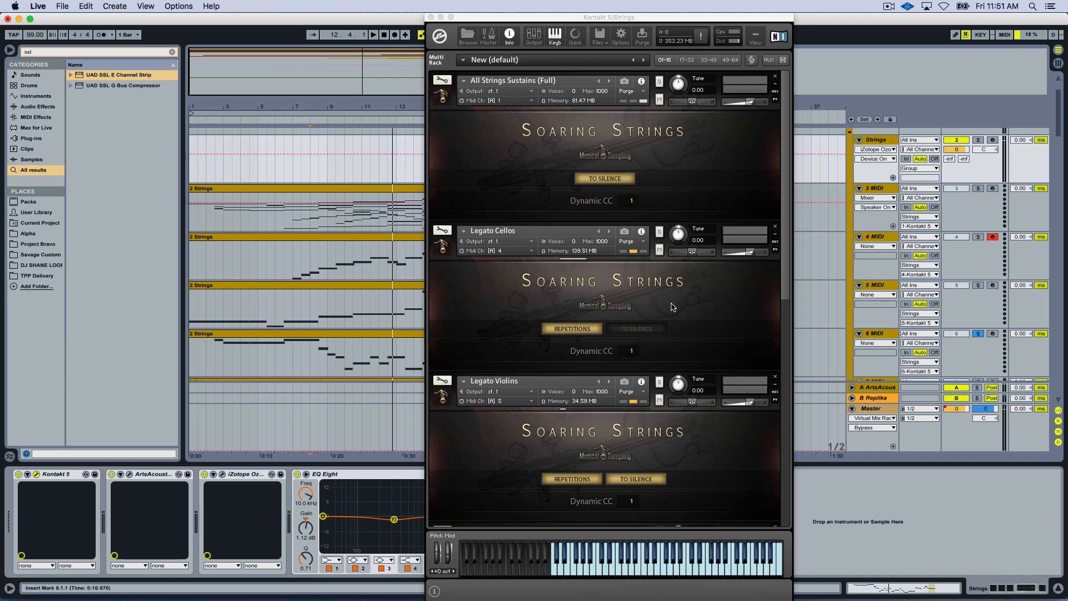
{"action": "scroll", "coordinate": [678, 316], "scroll_direction": "down", "scroll_amount": 3}
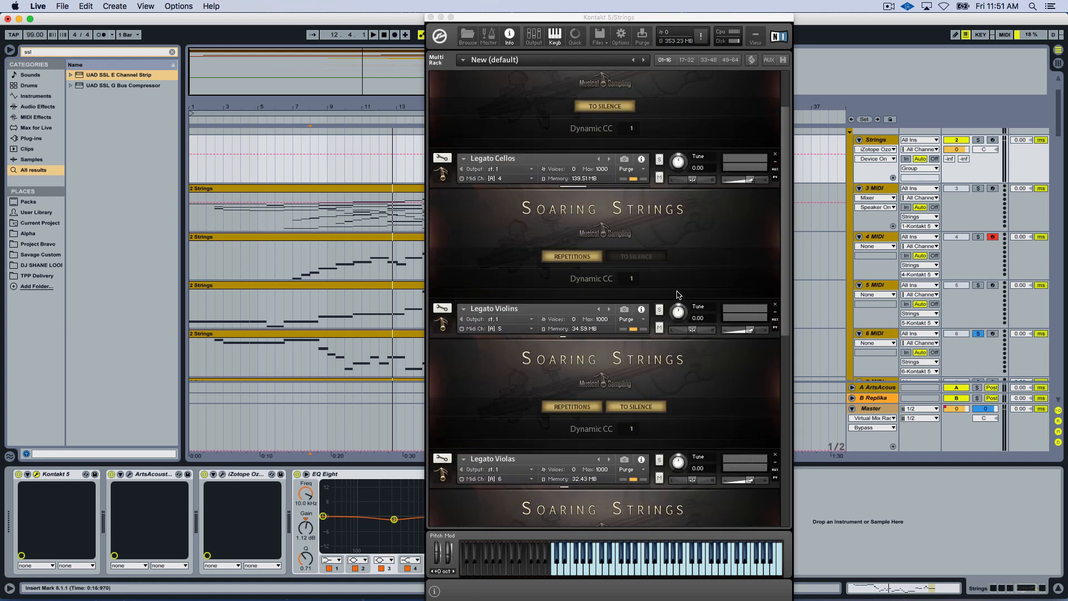
{"action": "scroll", "coordinate": [589, 321], "scroll_direction": "down", "scroll_amount": 2}
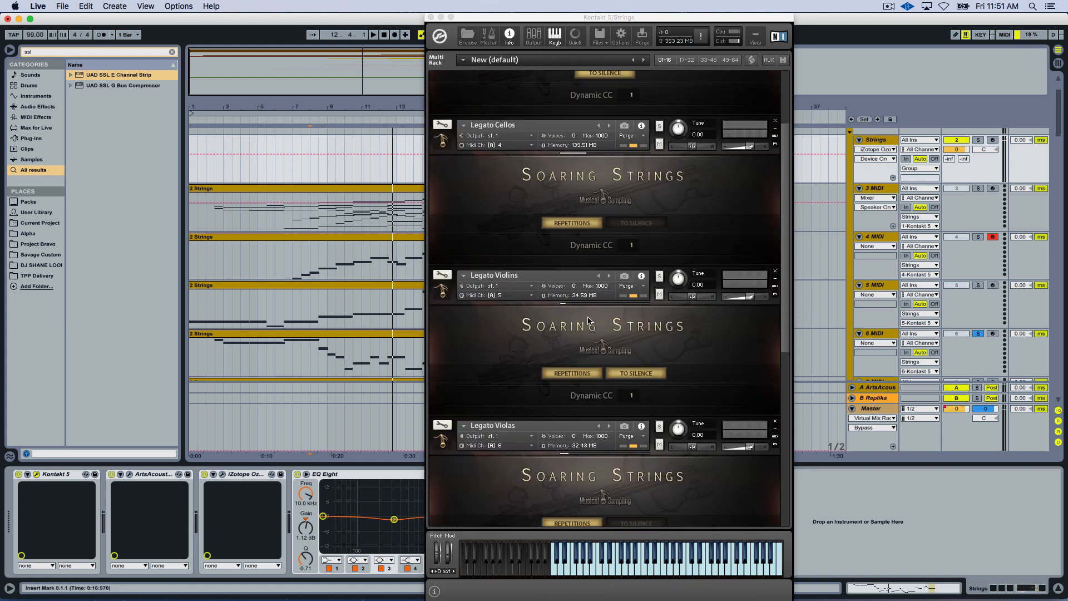
Return to the arrangement, zoom in on the timeline, and briefly play the soloed 6 MIDI part from about bar 14.
{"action": "left_click", "coordinate": [374, 284]}
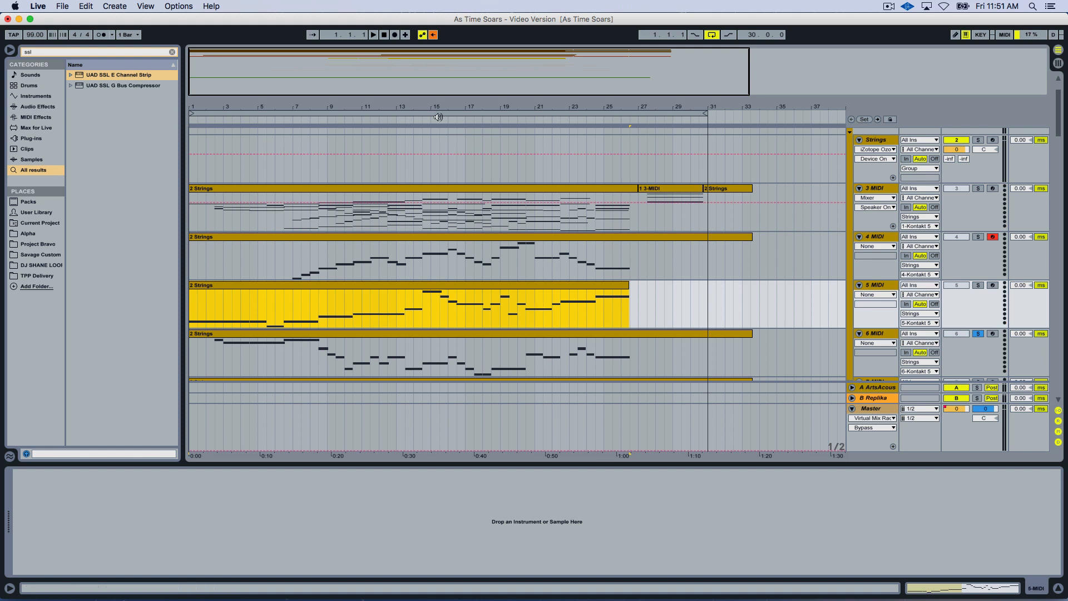
{"action": "scroll", "coordinate": [506, 266], "scroll_direction": "left", "scroll_amount": 3}
{"action": "left_click", "coordinate": [484, 303]}
{"action": "key", "text": "space"}
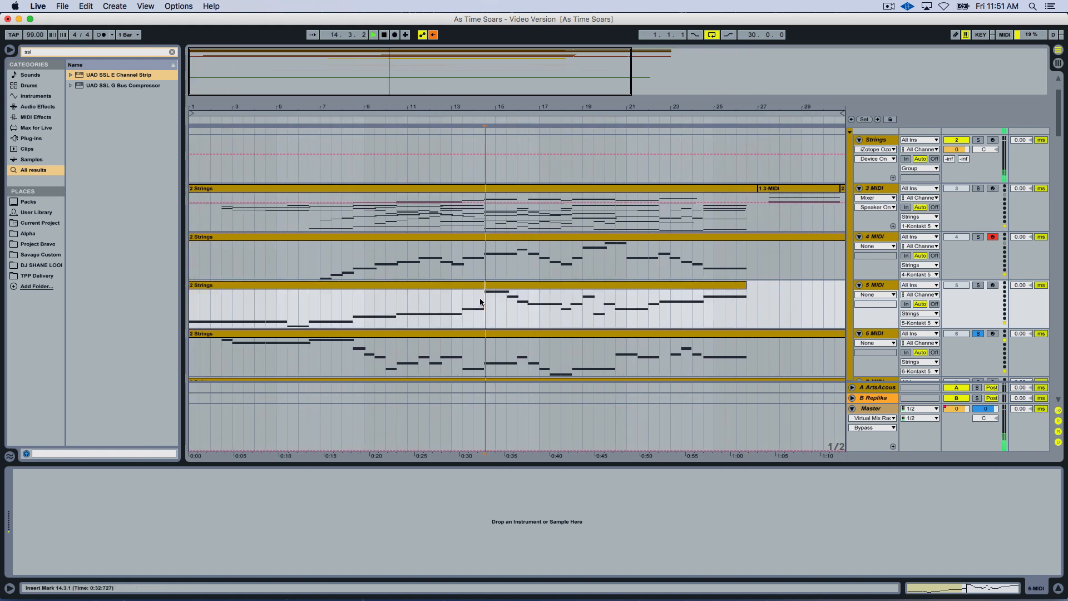
{"action": "key", "text": "space"}
Enlarge the 6 MIDI track's height so its notes are easier to read.
{"action": "left_click", "coordinate": [465, 345]}
{"action": "scroll", "coordinate": [716, 290], "scroll_direction": "down", "scroll_amount": 1}
{"action": "left_click_drag", "start_coordinate": [886, 332], "coordinate": [886, 370]}
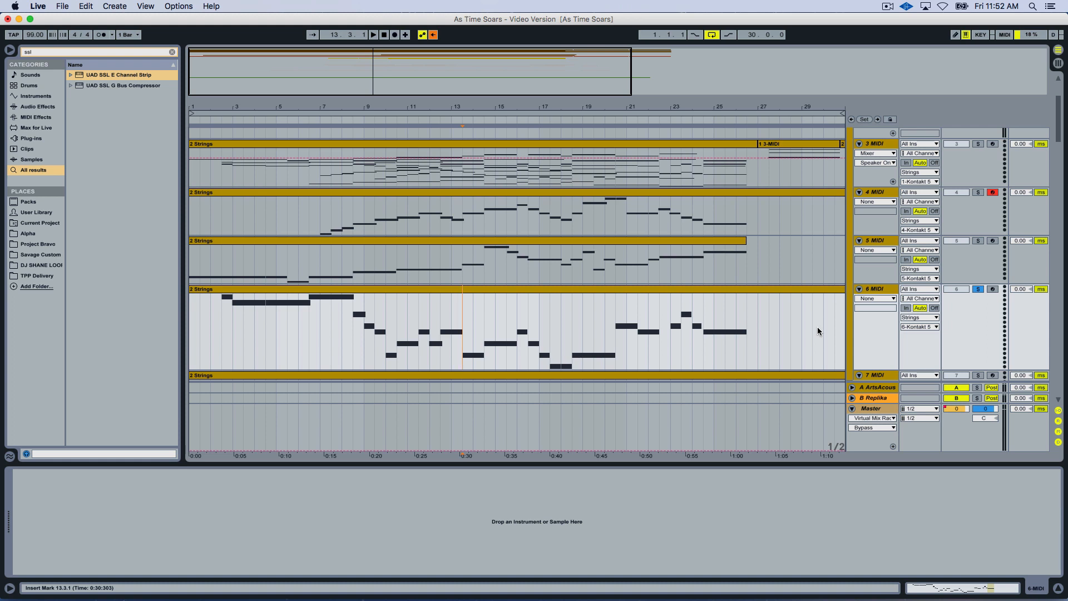
Play the soloed 6 MIDI part from bar 4 and again from about bar 8.
{"action": "left_click", "coordinate": [255, 312]}
{"action": "key", "text": "space"}
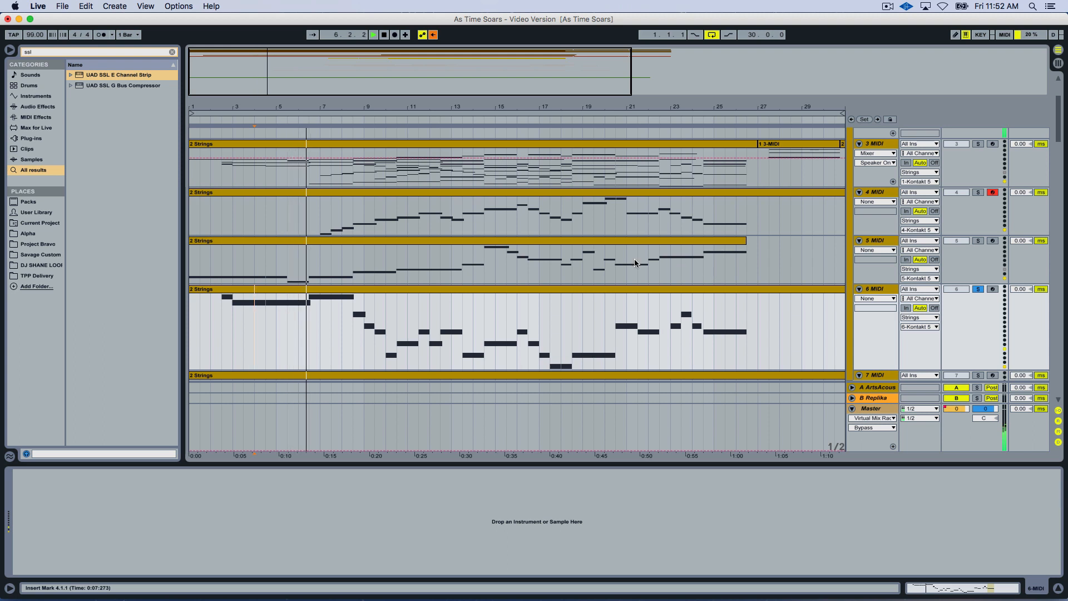
{"action": "left_click", "coordinate": [353, 322]}
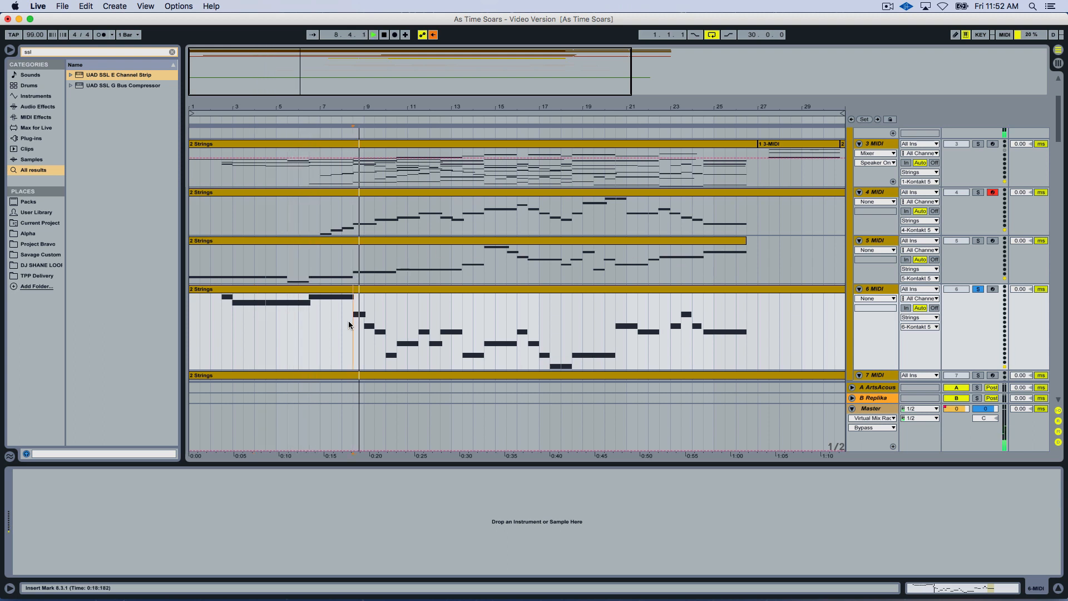
{"action": "left_click", "coordinate": [346, 315]}
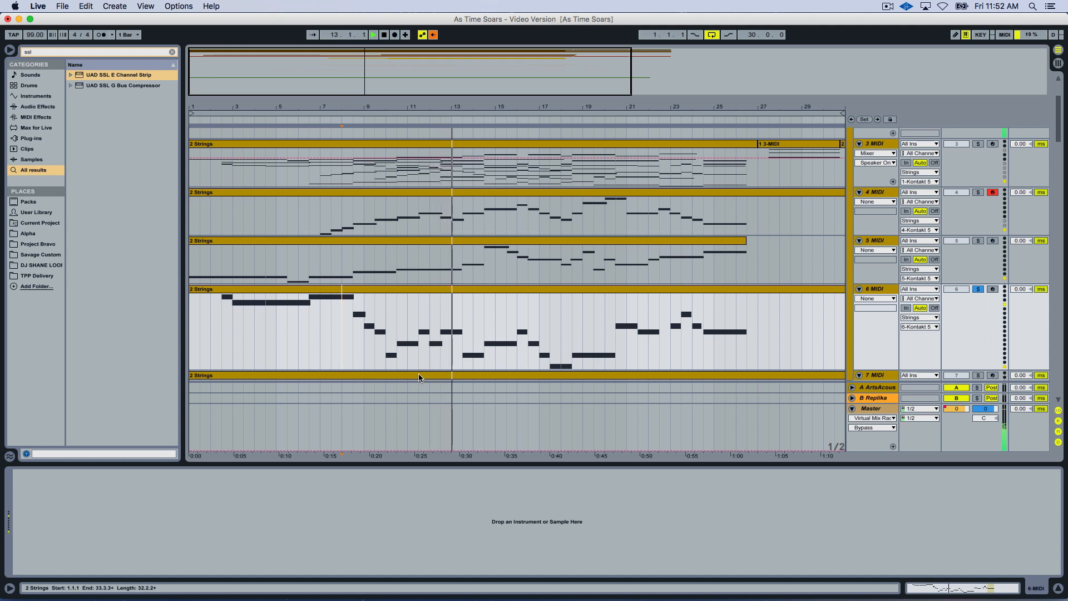
Add the 5 MIDI solo to 6 MIDI for comparison, remove it again, and stop playback.
{"action": "left_click", "coordinate": [977, 240]}
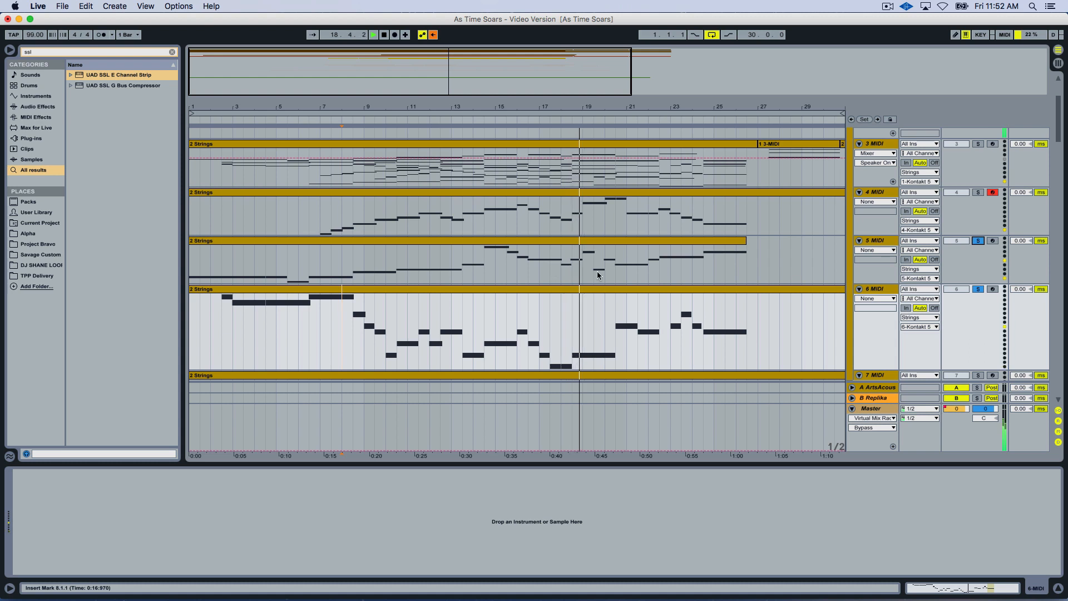
{"action": "left_click", "coordinate": [978, 241]}
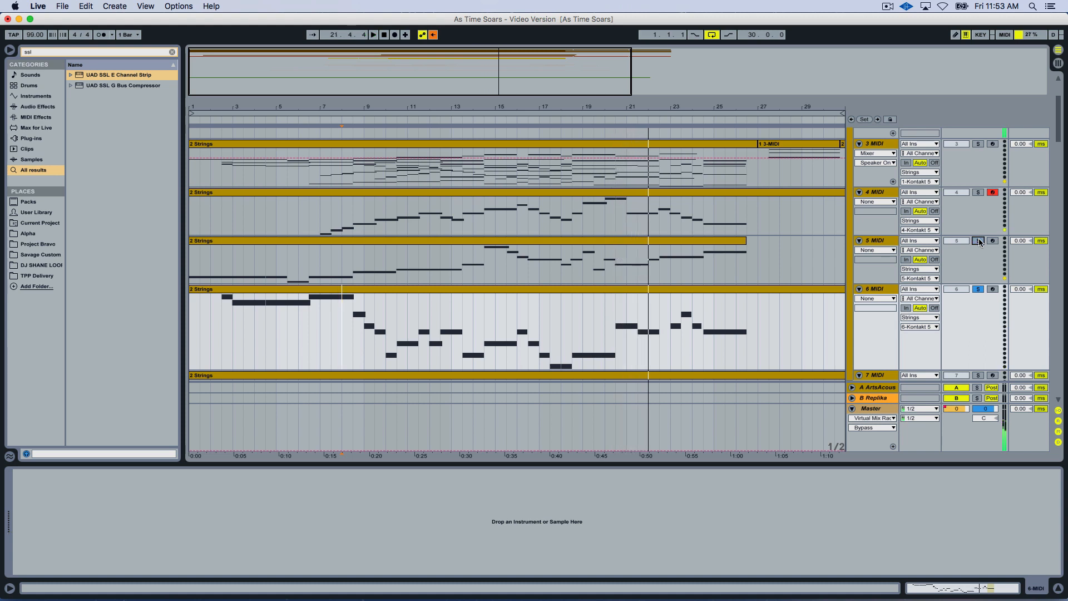
{"action": "key", "text": "space"}
Solo 7 MIDI instead of 6 MIDI and audition it from about bars 14, 18 and 22.
{"action": "left_click", "coordinate": [609, 288]}
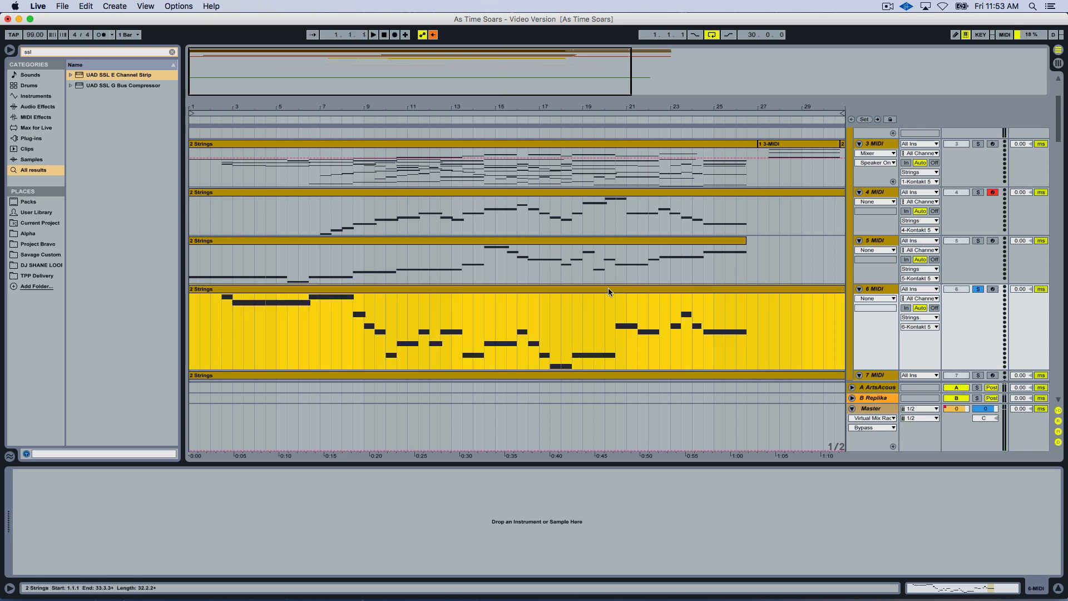
{"action": "scroll", "coordinate": [658, 346], "scroll_direction": "down", "scroll_amount": 3}
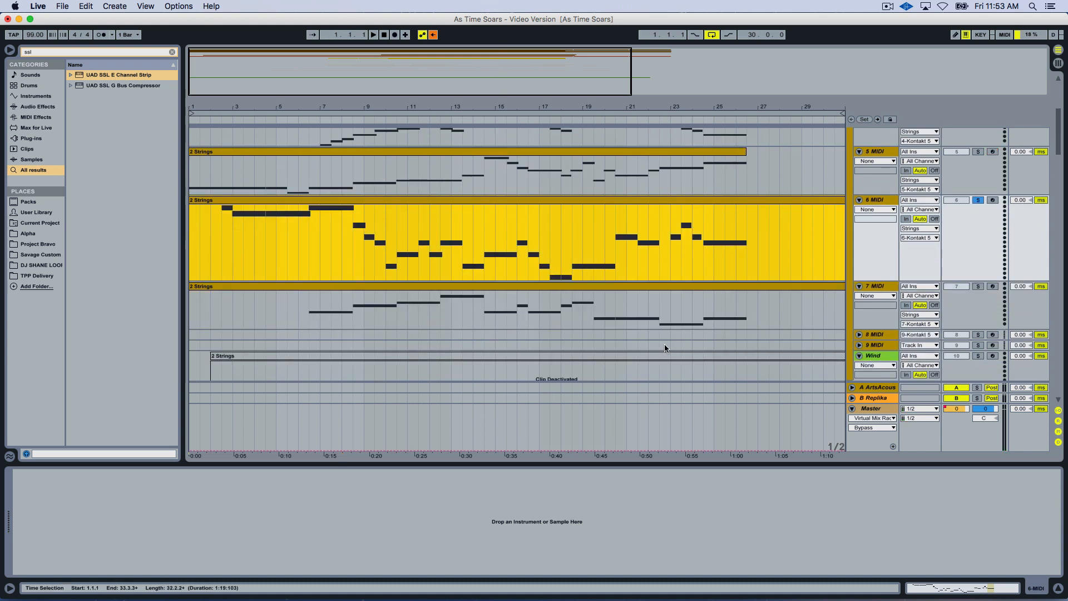
{"action": "left_click", "coordinate": [976, 287]}
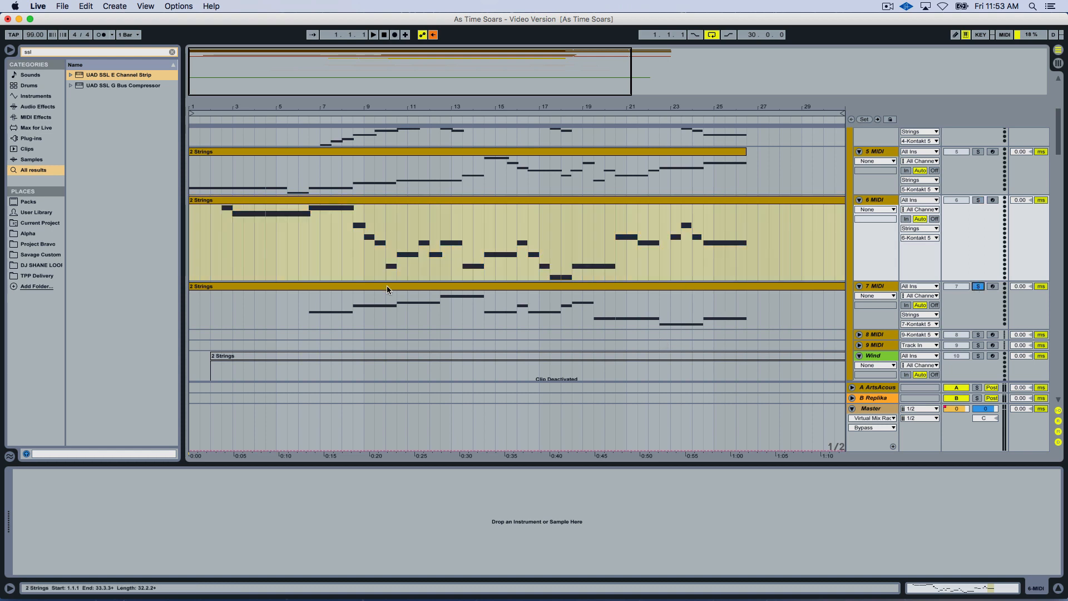
{"action": "left_click", "coordinate": [483, 316]}
{"action": "key", "text": "space"}
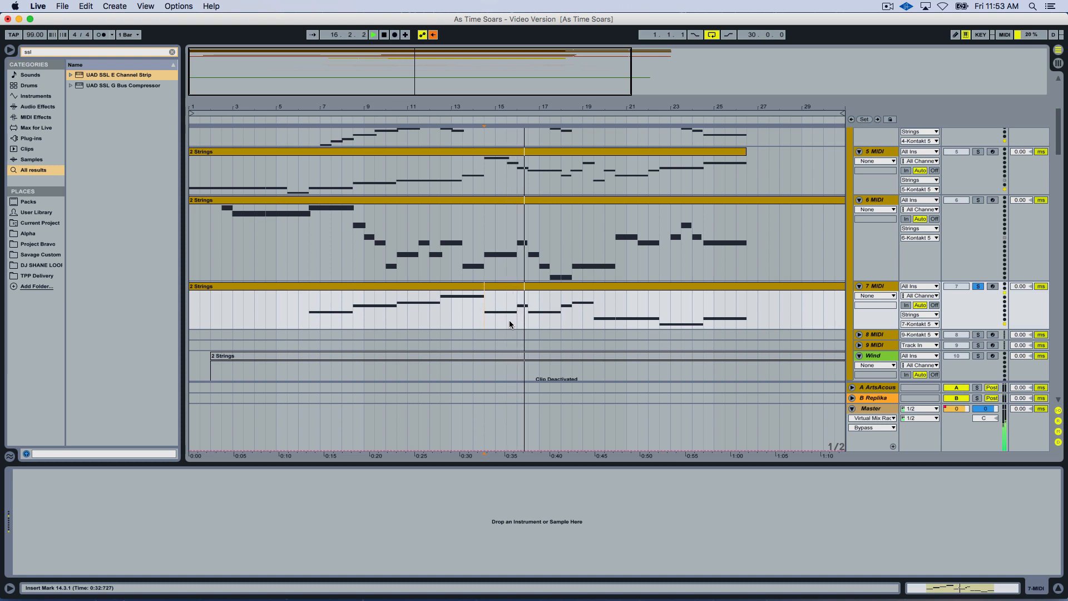
{"action": "left_click", "coordinate": [560, 320]}
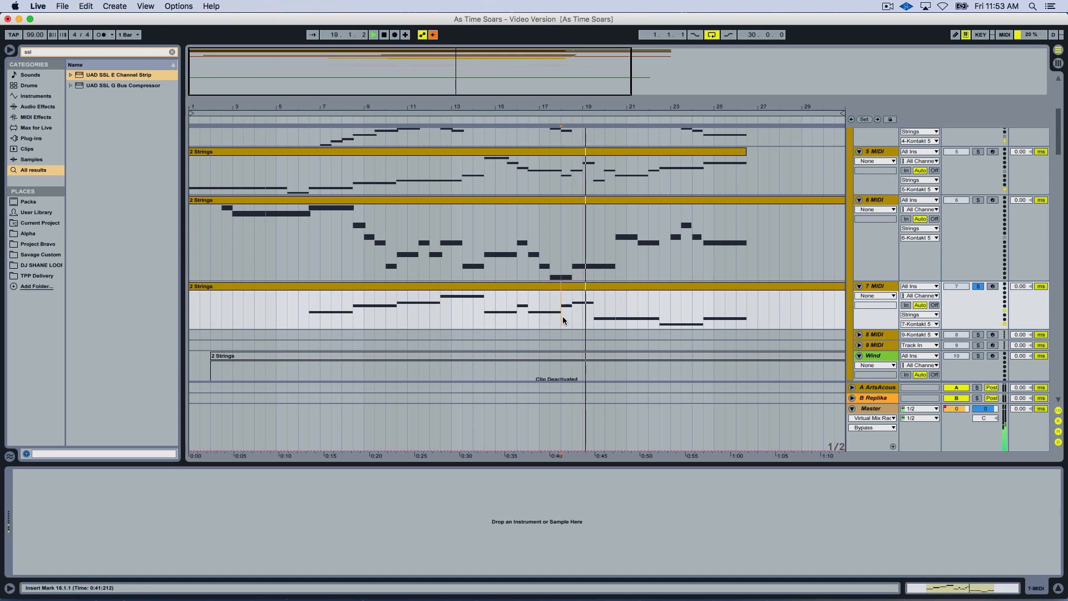
{"action": "left_click", "coordinate": [659, 301]}
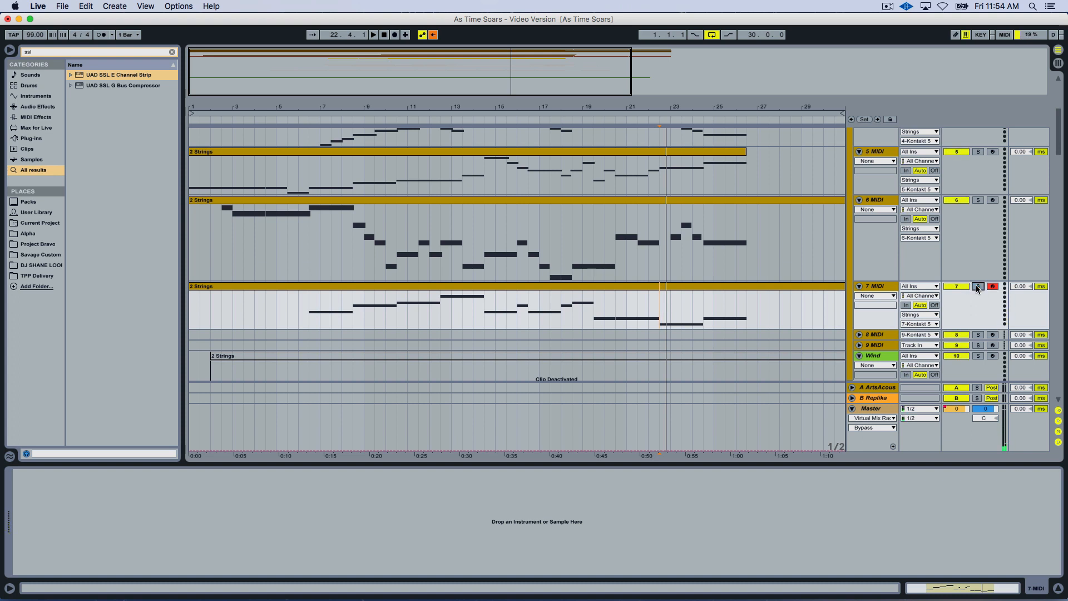
Leave only the 5 MIDI track soloed and open its clip for editing.
{"action": "scroll", "coordinate": [962, 278], "scroll_direction": "up", "scroll_amount": 5}
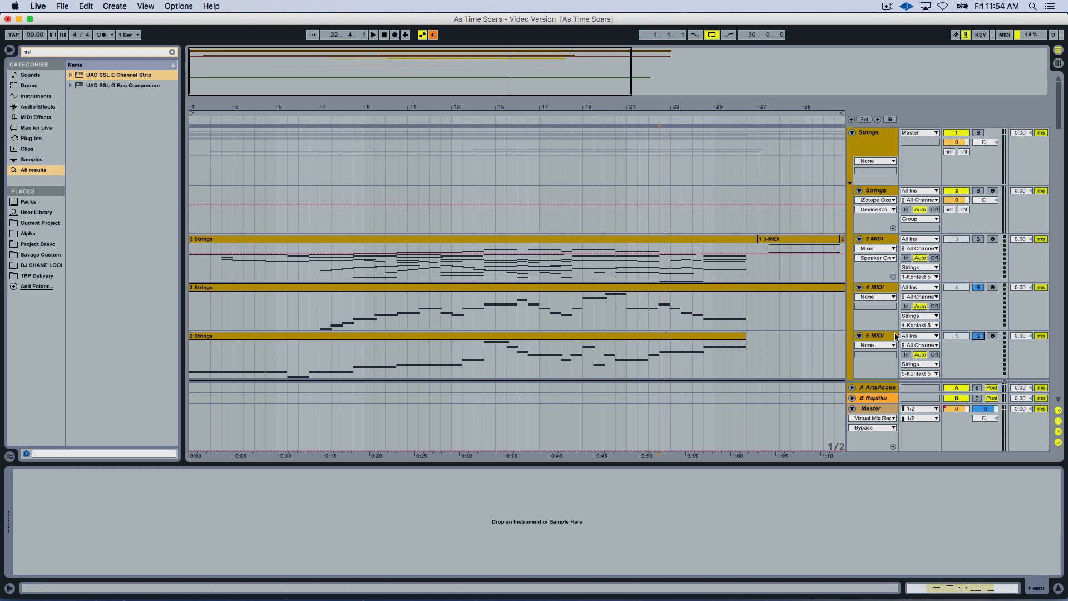
{"action": "scroll", "coordinate": [958, 291], "scroll_direction": "down", "scroll_amount": 2}
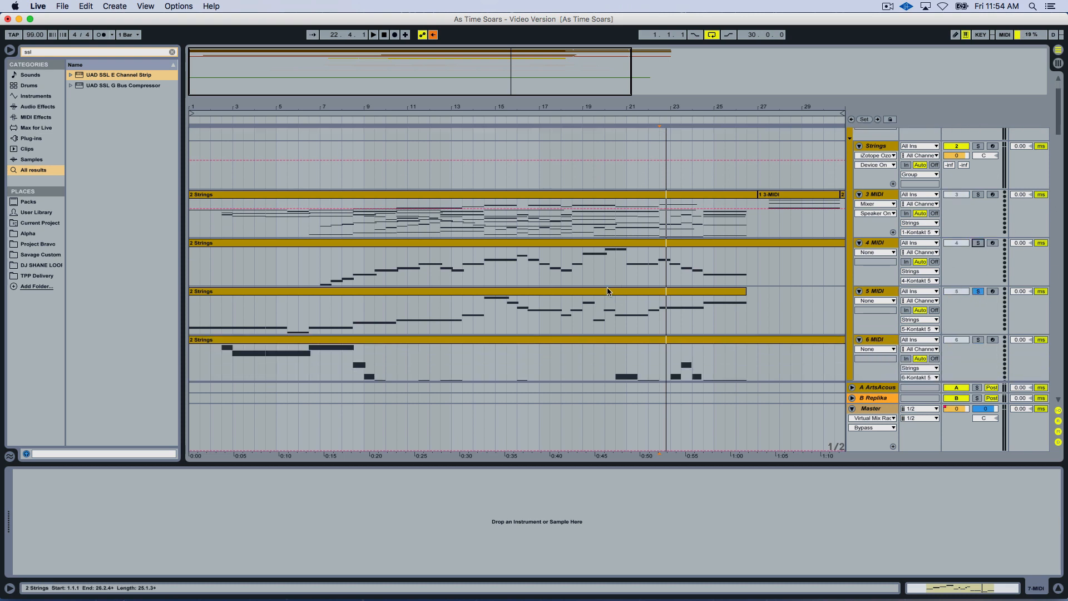
{"action": "left_click", "coordinate": [534, 289]}
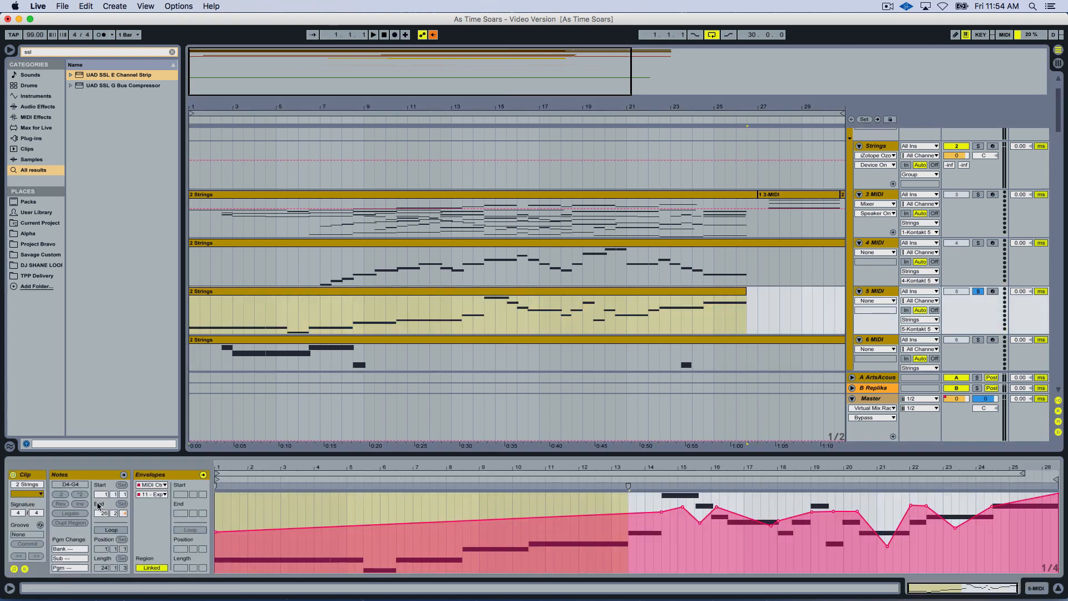
Compress the selected opening range of notes in the 5 MIDI clip to half its length and play from about bar 8.
{"action": "left_click", "coordinate": [97, 476]}
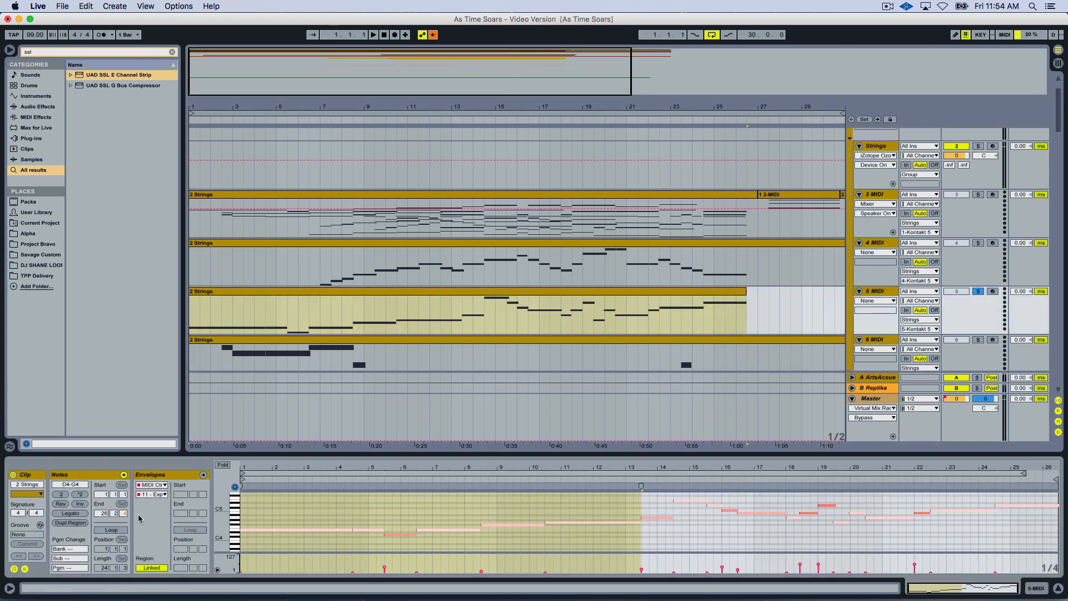
{"action": "left_click", "coordinate": [79, 494]}
{"action": "left_click", "coordinate": [61, 495]}
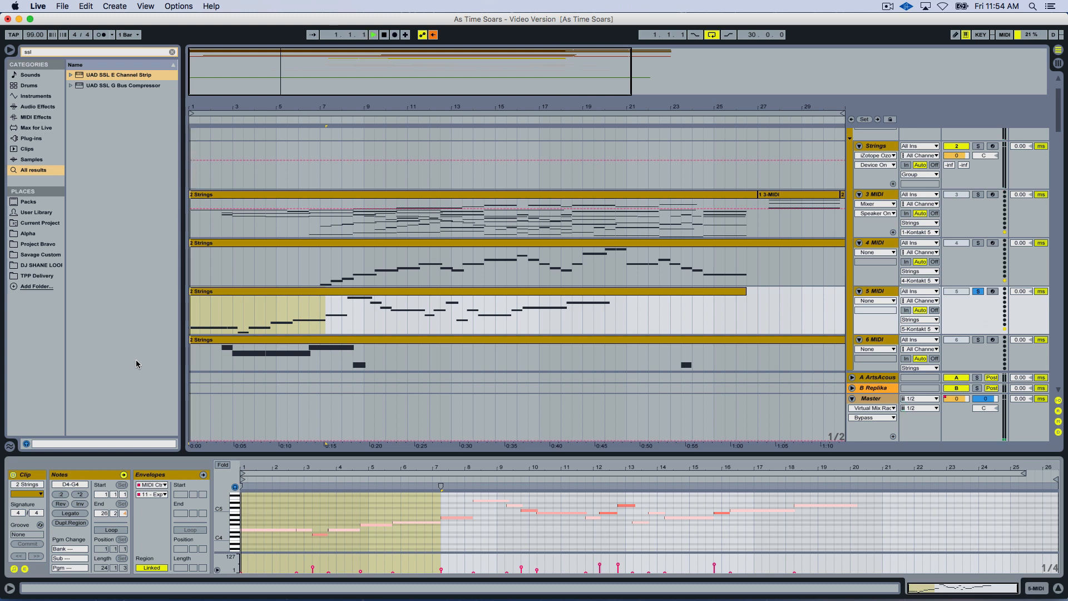
{"action": "left_click", "coordinate": [343, 311]}
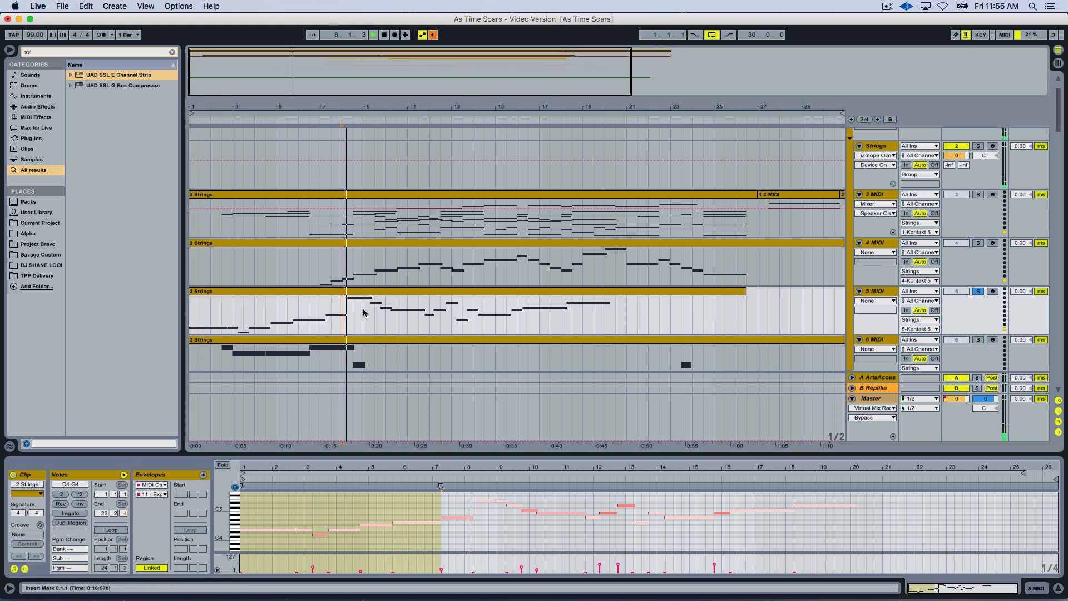
Halve the timing of the 5 MIDI clip's selected opening notes three more times.
{"action": "left_click", "coordinate": [62, 494]}
{"action": "left_click", "coordinate": [63, 494]}
{"action": "left_click", "coordinate": [63, 494]}
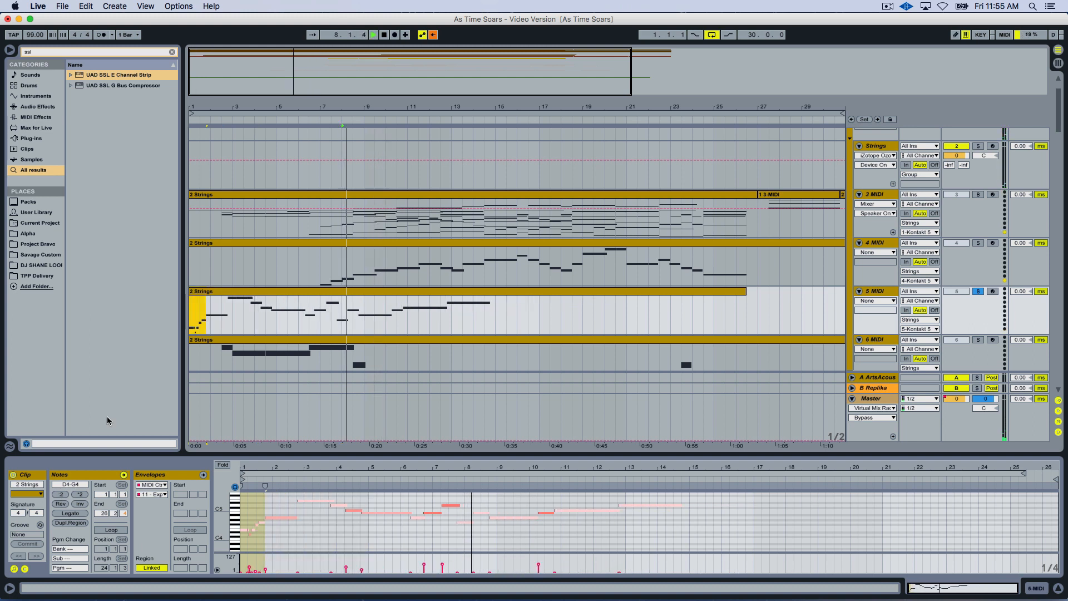
Select the whole 5 MIDI clip and play the compressed notes repeatedly from bar 1.
{"action": "left_click", "coordinate": [213, 293]}
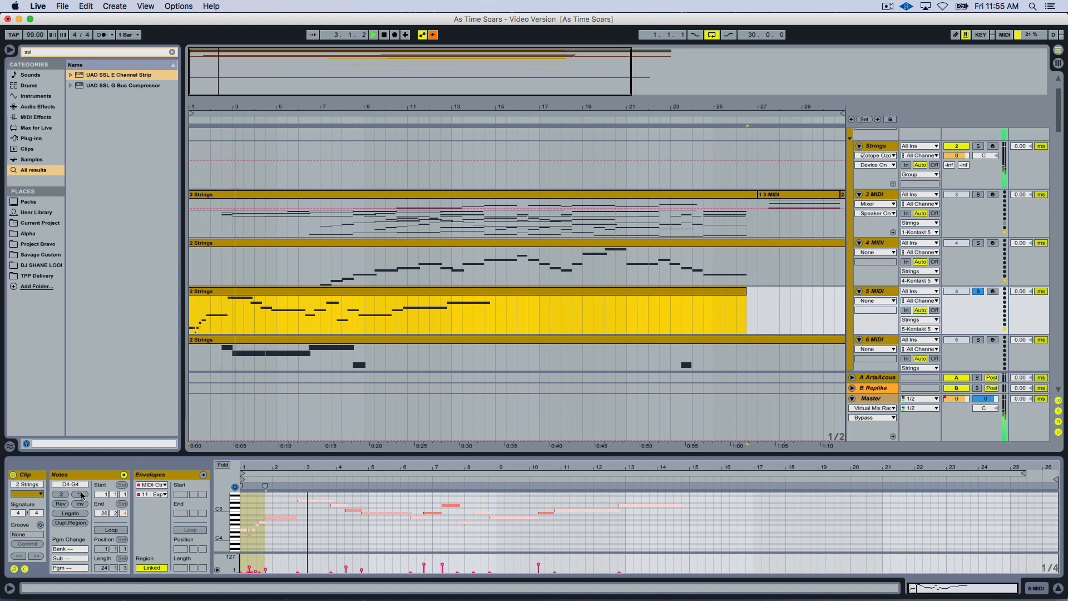
{"action": "key", "text": "space"}
{"action": "key", "text": "space"}
{"action": "key", "text": "space"}
{"action": "key", "text": "space"}
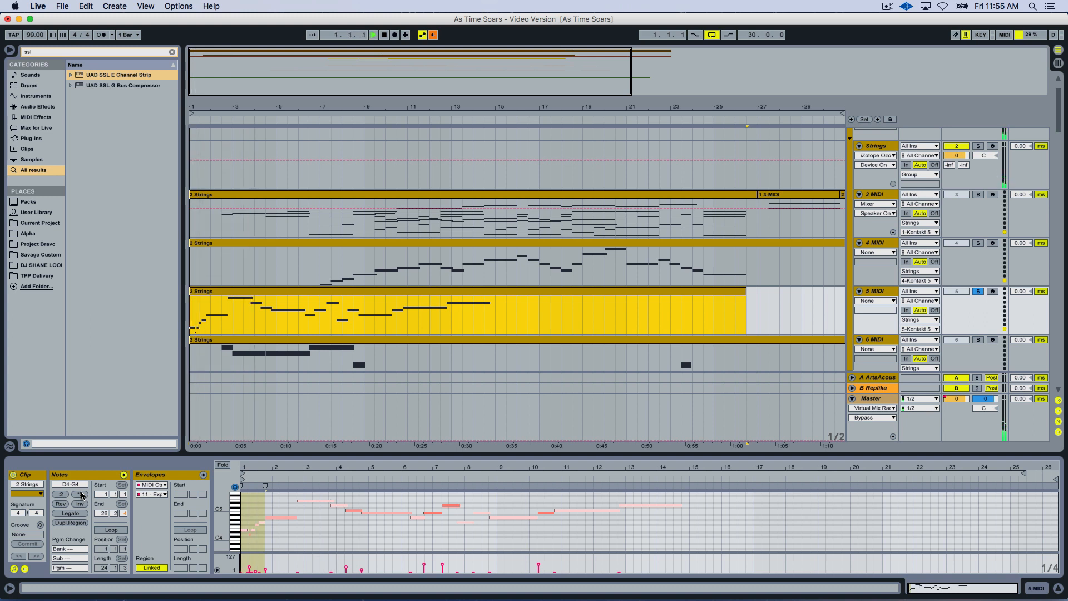
Double the length of the 5 MIDI clip's selected opening notes, flatten its modulation envelope at a high level up to bar 18, and play.
{"action": "left_click", "coordinate": [81, 494]}
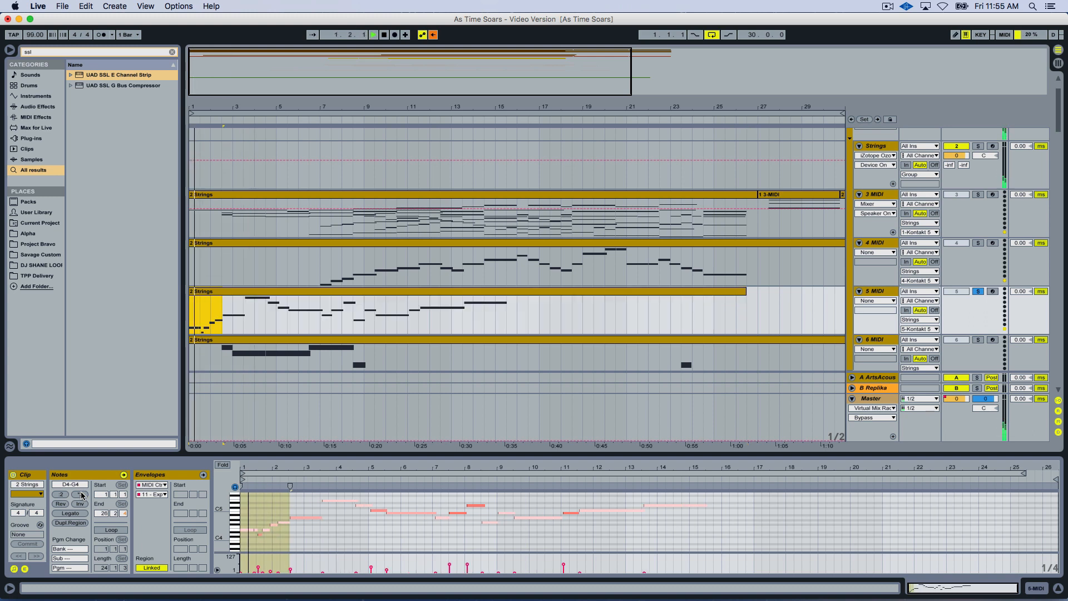
{"action": "key", "text": "space"}
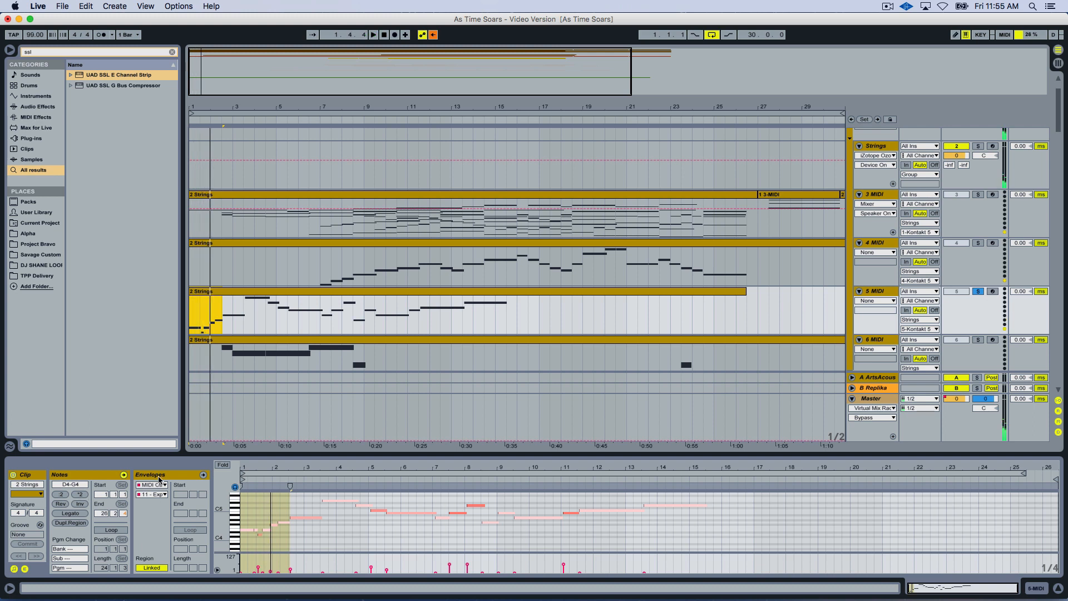
{"action": "left_click", "coordinate": [157, 477]}
{"action": "left_click", "coordinate": [159, 495]}
{"action": "left_click", "coordinate": [159, 34]}
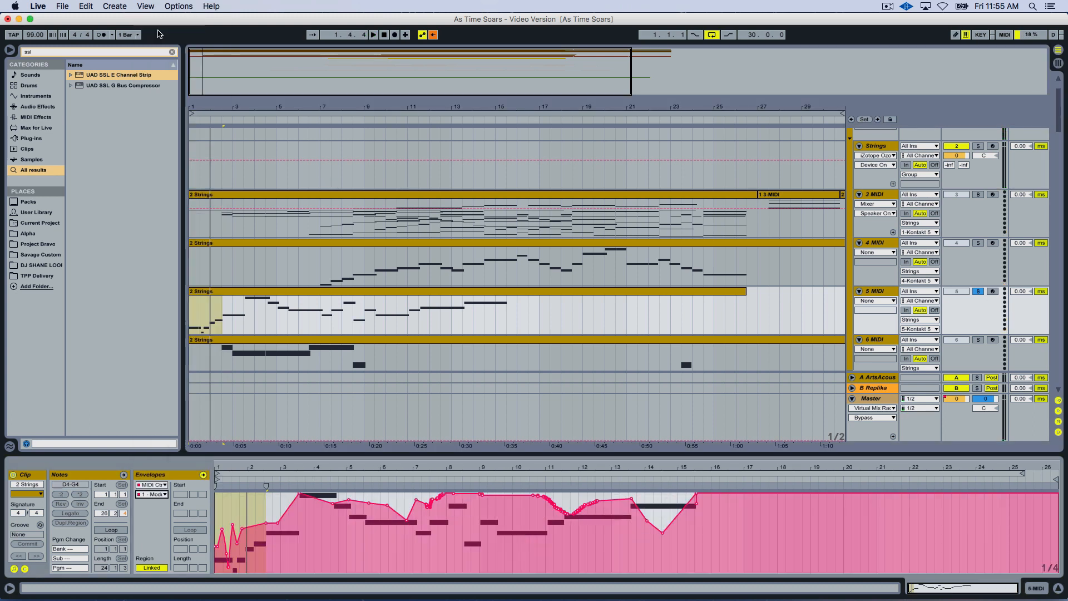
{"action": "left_click_drag", "start_coordinate": [756, 550], "coordinate": [245, 504]}
{"action": "key", "text": "space"}
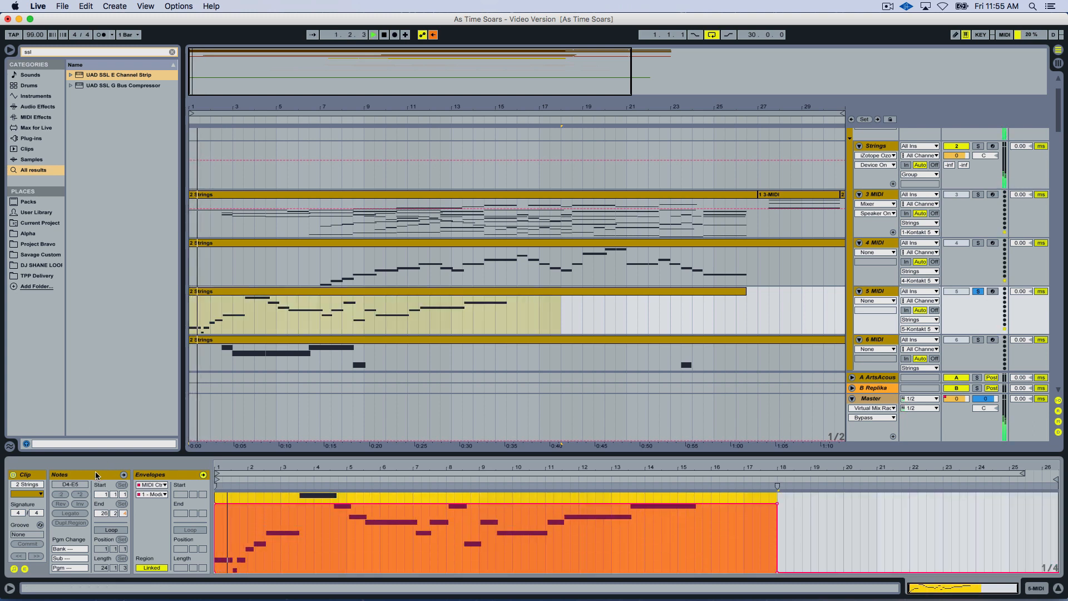
Halve the timing of the 5 MIDI clip's notes four times and audition the faster phrase from bar 1.
{"action": "left_click", "coordinate": [96, 471]}
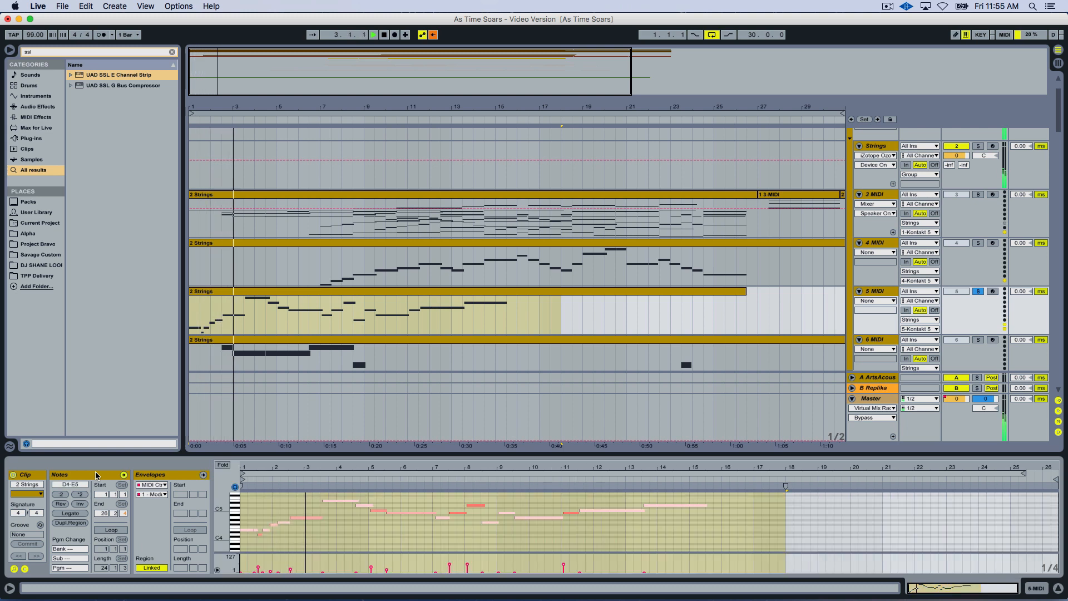
{"action": "left_click", "coordinate": [62, 495]}
{"action": "left_click", "coordinate": [61, 495]}
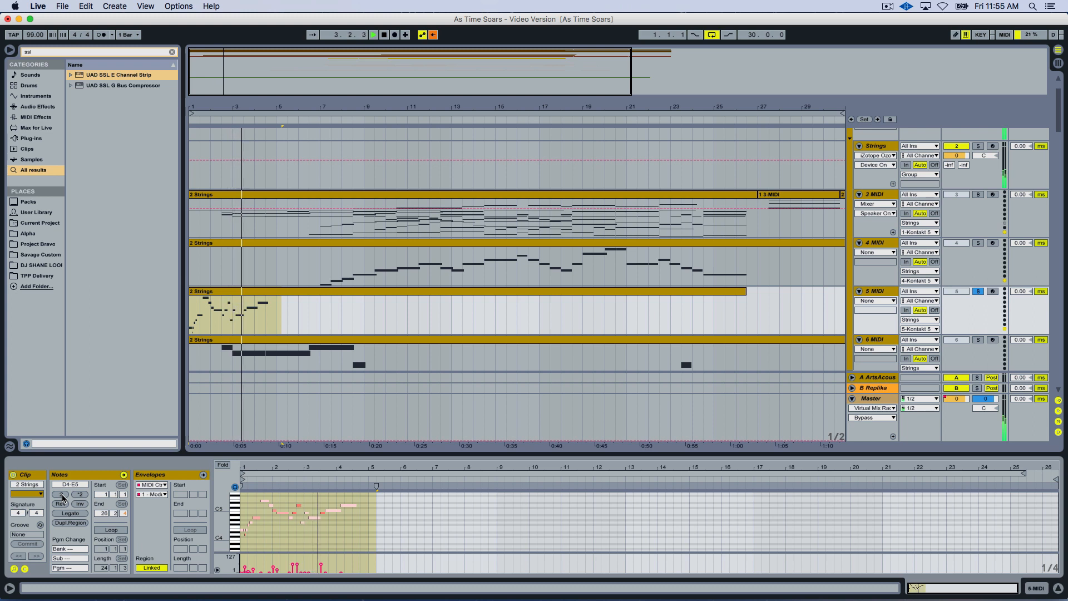
{"action": "left_click", "coordinate": [62, 496]}
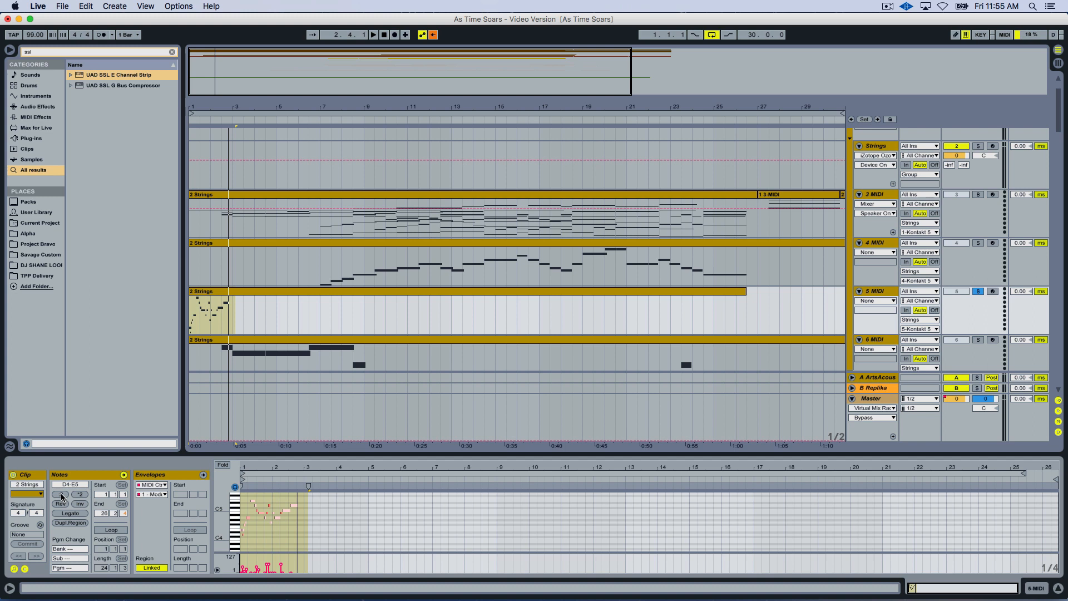
{"action": "left_click", "coordinate": [61, 495]}
{"action": "key", "text": "space"}
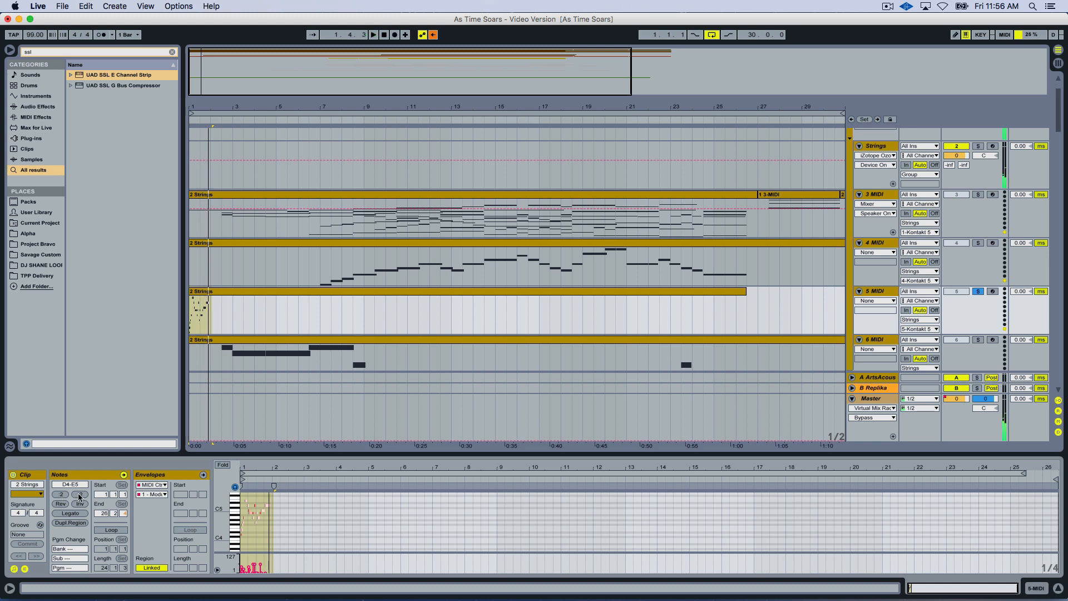
Double the 5 MIDI notes' length twice, then halve it once while listening from bar 1.
{"action": "left_click", "coordinate": [79, 495]}
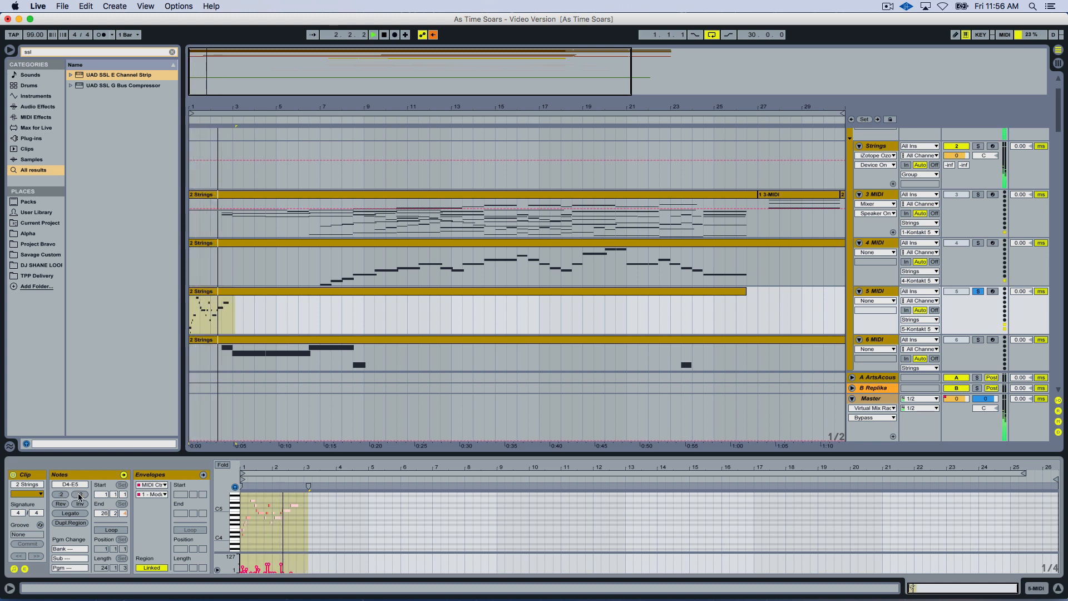
{"action": "left_click", "coordinate": [79, 495]}
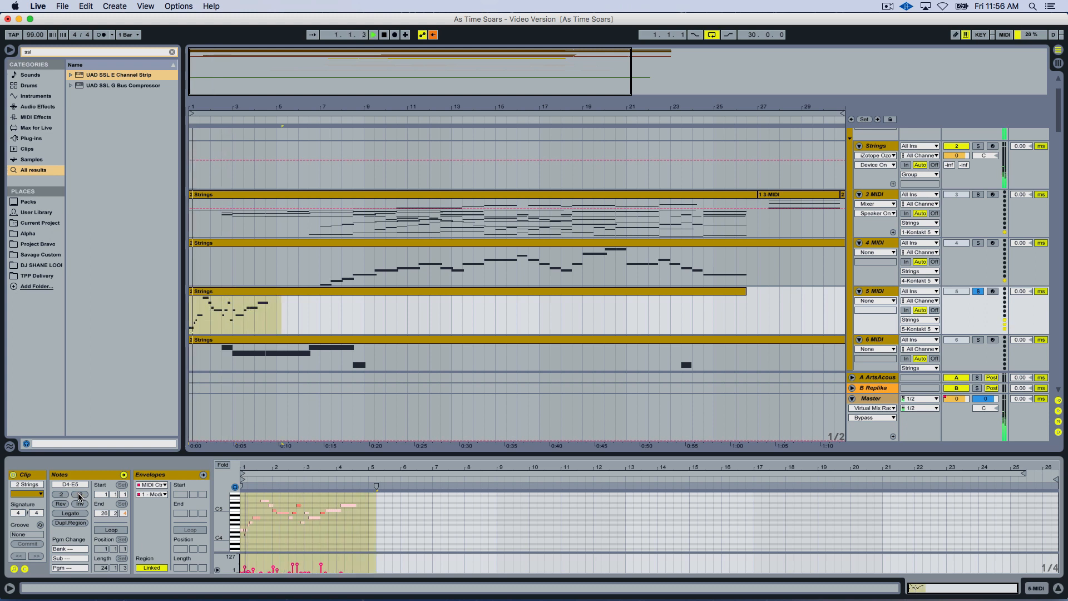
{"action": "left_click", "coordinate": [64, 496]}
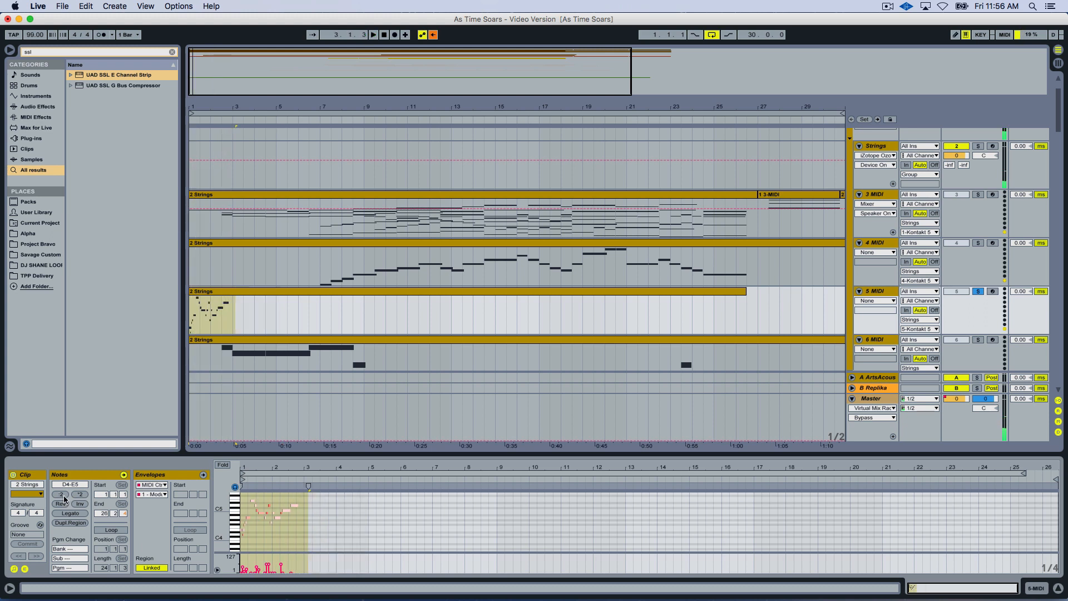
{"action": "left_click", "coordinate": [339, 245]}
{"action": "left_click", "coordinate": [62, 495]}
{"action": "left_click", "coordinate": [63, 496]}
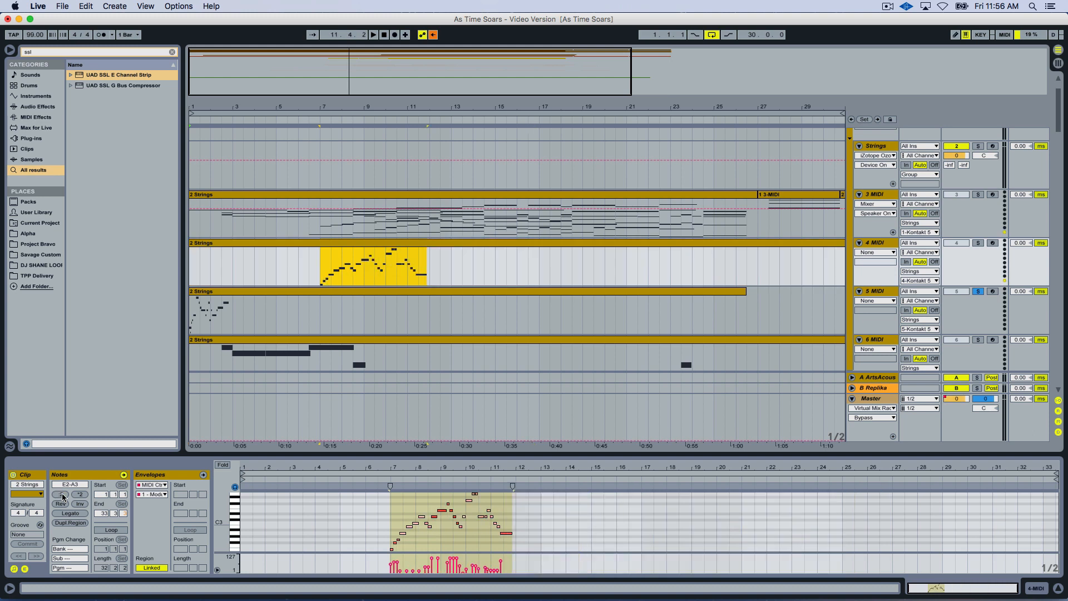
{"action": "key", "text": "super+z"}
{"action": "key", "text": "super+z"}
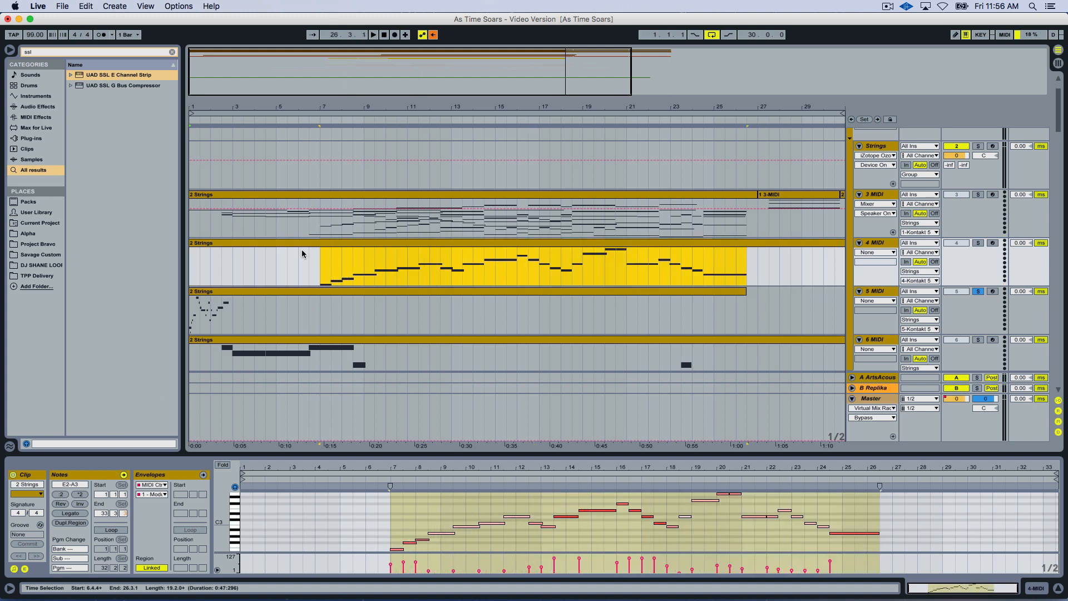
Compress the 4 MIDI clip's notes to one sixteenth of their length and start playback.
{"action": "left_click", "coordinate": [300, 243]}
{"action": "left_click", "coordinate": [62, 494]}
{"action": "left_click", "coordinate": [63, 494]}
{"action": "left_click", "coordinate": [63, 495]}
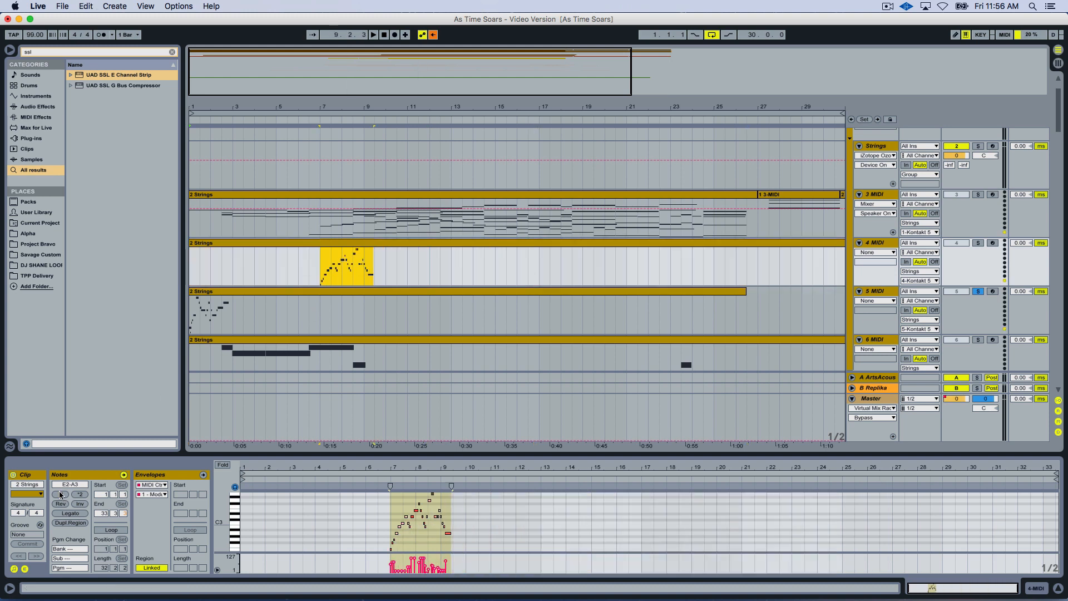
{"action": "left_click", "coordinate": [62, 494]}
{"action": "key", "text": "space"}
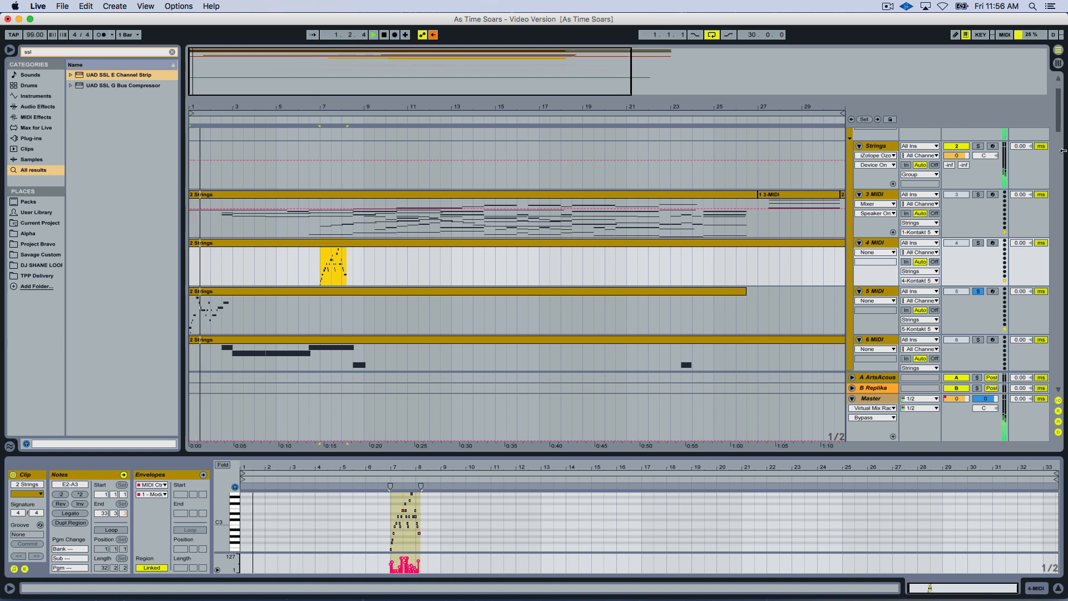
Add the 4 MIDI track to the solo and play its compressed notes from bar 7.
{"action": "left_click", "coordinate": [978, 243], "text": "super"}
{"action": "key", "text": "space"}
{"action": "key", "text": "space"}
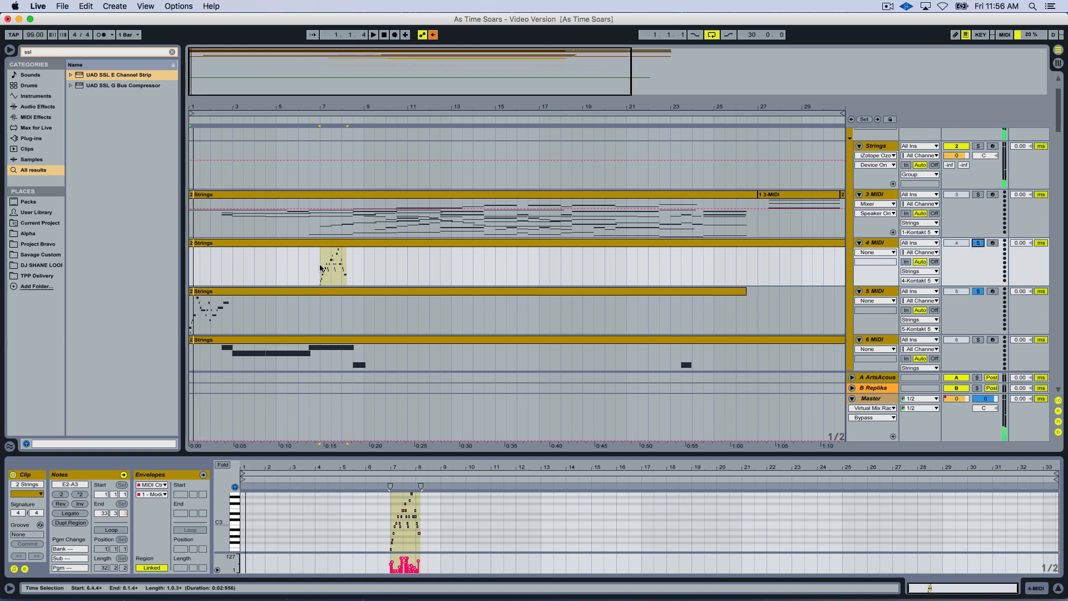
{"action": "left_click", "coordinate": [320, 268]}
{"action": "key", "text": "space"}
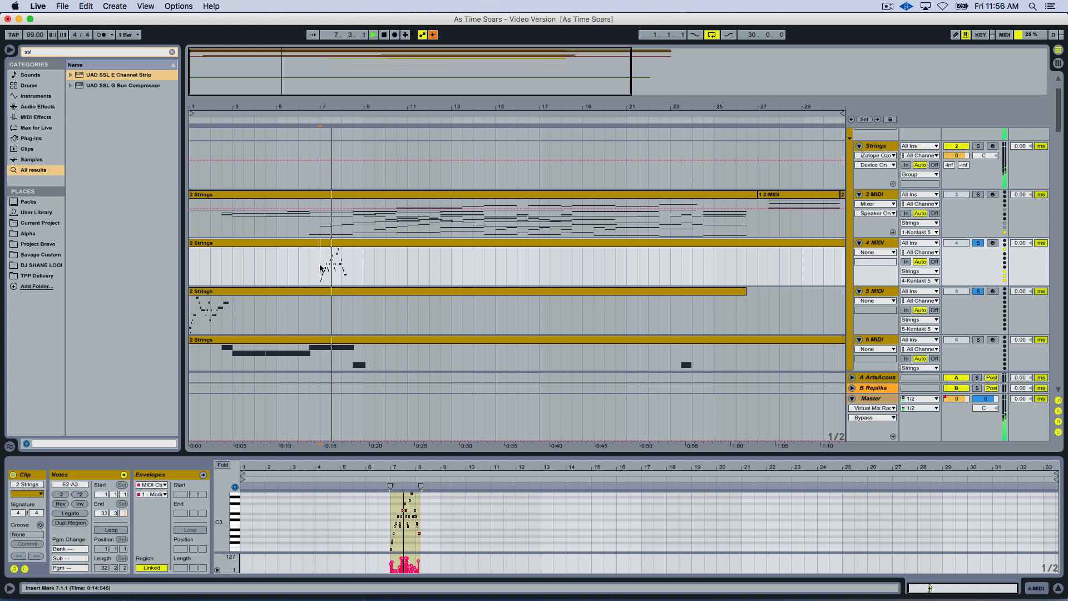
Double the length of the 4 MIDI clip's compressed notes and play them from bar 7.
{"action": "left_click", "coordinate": [317, 244]}
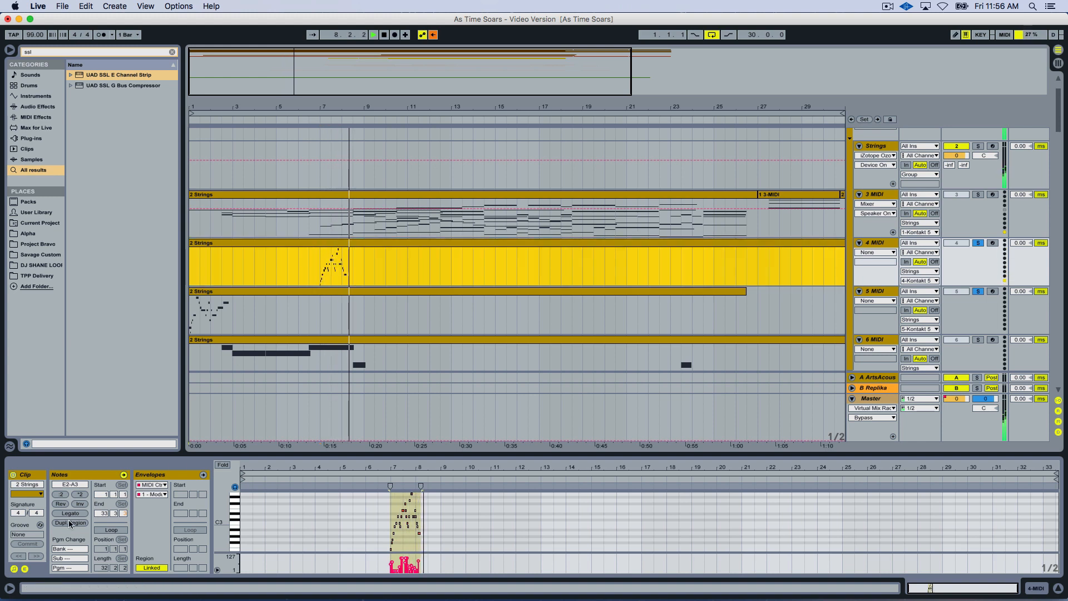
{"action": "left_click", "coordinate": [79, 494]}
{"action": "key", "text": "space"}
{"action": "key", "text": "space"}
{"action": "left_click", "coordinate": [319, 271]}
{"action": "key", "text": "space"}
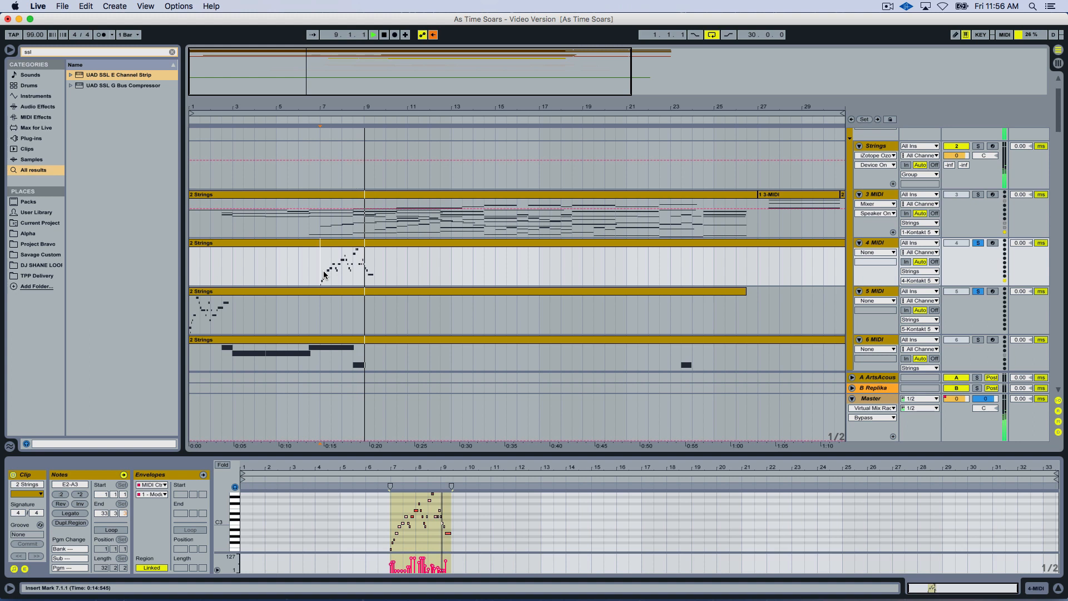
Transpose all 4 MIDI notes down one octave, double their length, and play them from bar 7.
{"action": "key", "text": "space"}
{"action": "key", "text": "super+z"}
{"action": "key", "text": "space"}
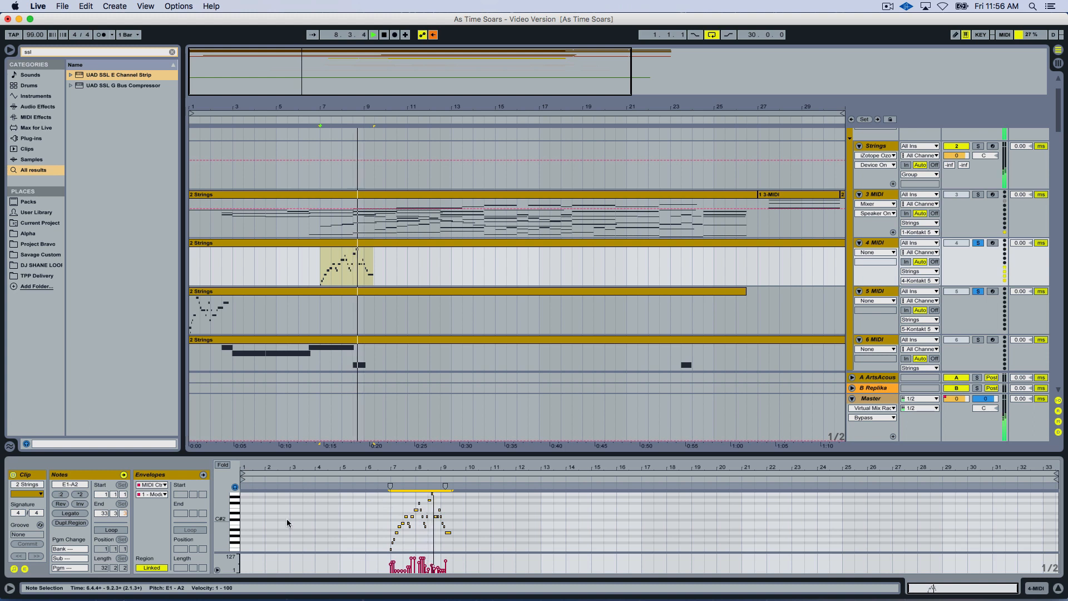
{"action": "left_click", "coordinate": [80, 496]}
{"action": "key", "text": "space"}
{"action": "key", "text": "space"}
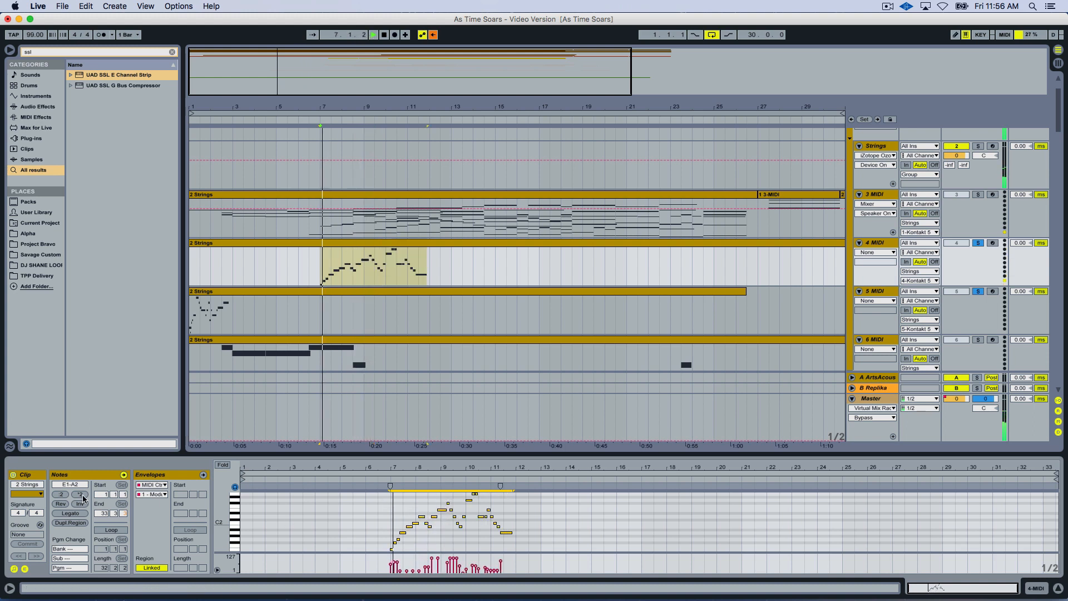
{"action": "key", "text": "space"}
{"action": "key", "text": "space"}
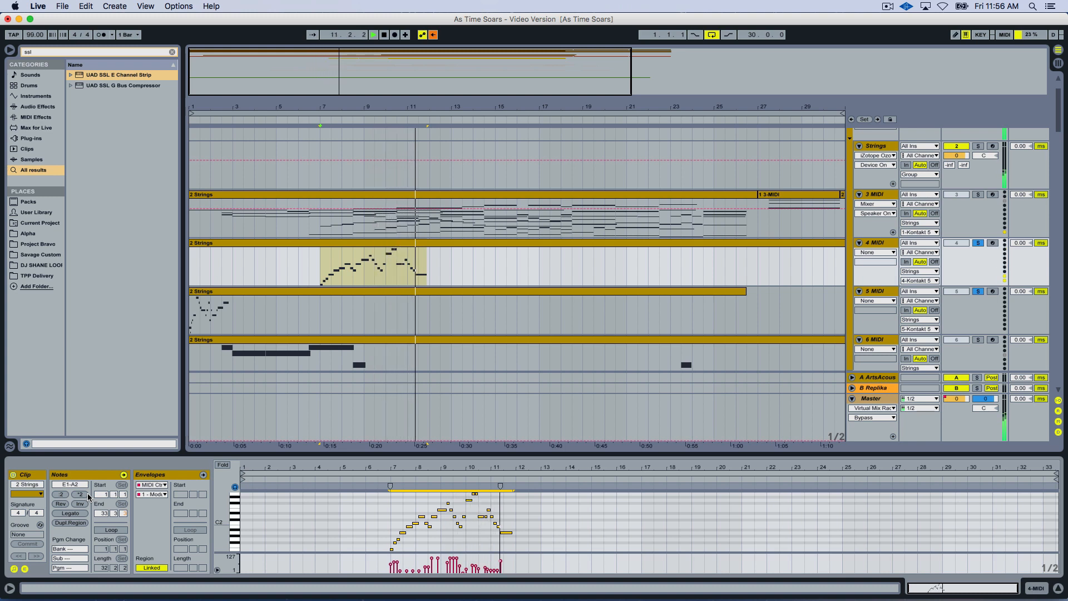
Stop playback and undo the octave transposition and all timing changes in the 4 MIDI clip.
{"action": "key", "text": "space"}
{"action": "key", "text": "super+z"}
{"action": "key", "text": "super+z"}
{"action": "key", "text": "super+z"}
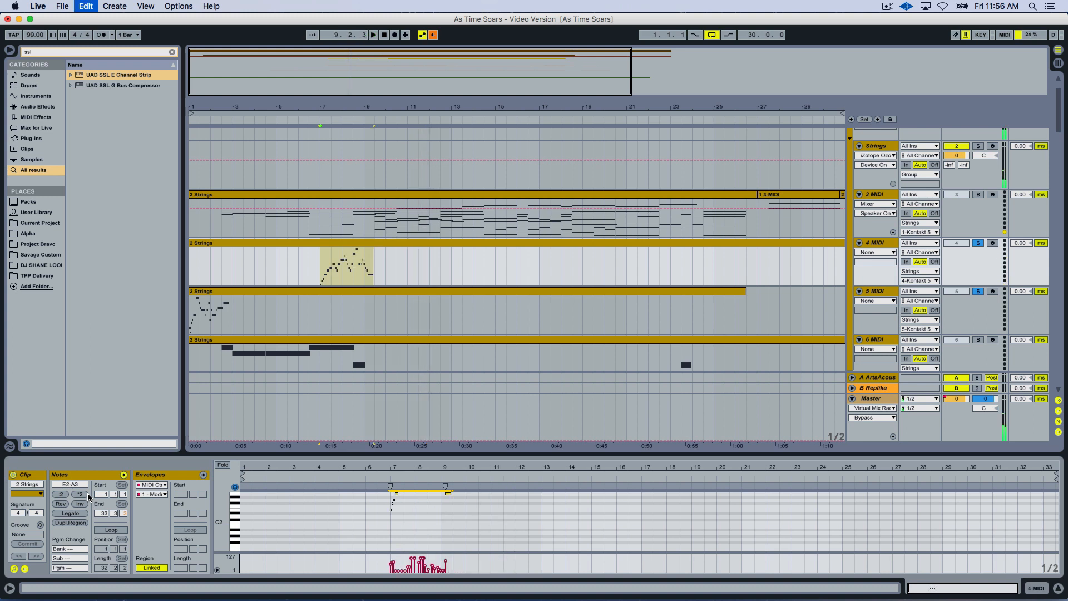
{"action": "left_click", "coordinate": [88, 493]}
{"action": "left_click", "coordinate": [88, 493]}
{"action": "left_click", "coordinate": [88, 493]}
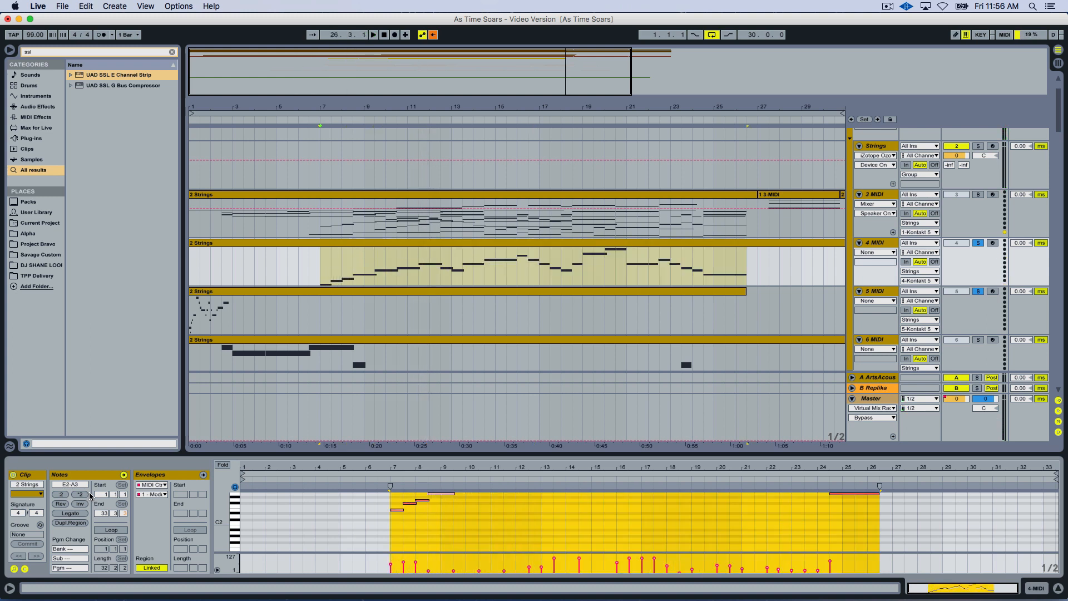
Undo the whole-phrase compression in the 5 MIDI clip and reopen that clip.
{"action": "key", "text": "super+z"}
{"action": "key", "text": "super+z"}
{"action": "key", "text": "super+z"}
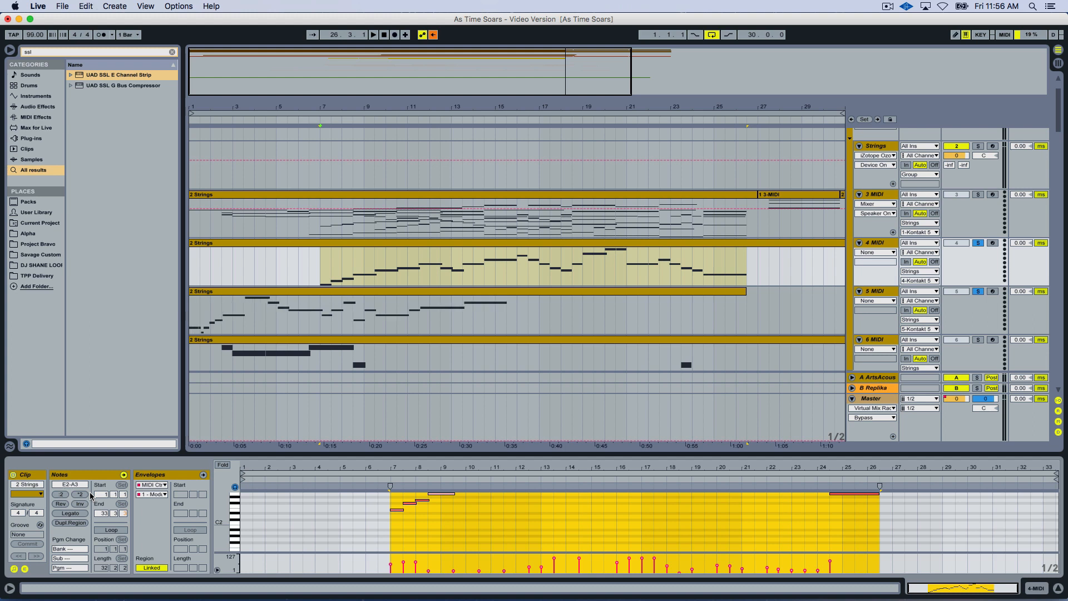
{"action": "left_click", "coordinate": [373, 305]}
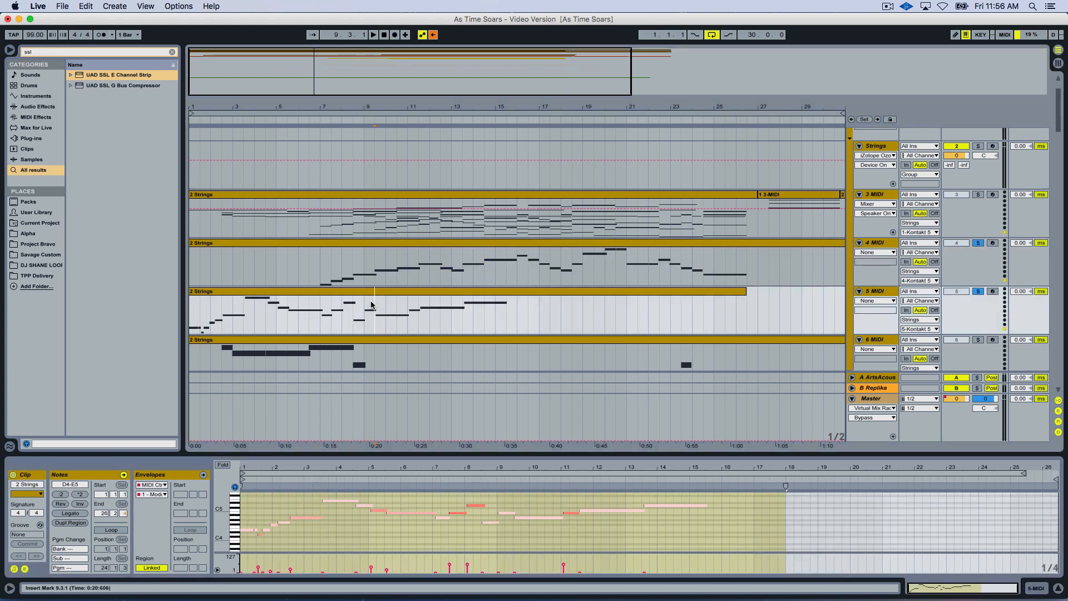
{"action": "left_click", "coordinate": [299, 289]}
Undo the modulation envelope edit and the opening notes' timing changes in the 5 MIDI clip.
{"action": "key", "text": "super+z"}
{"action": "key", "text": "super+z"}
{"action": "key", "text": "super+z"}
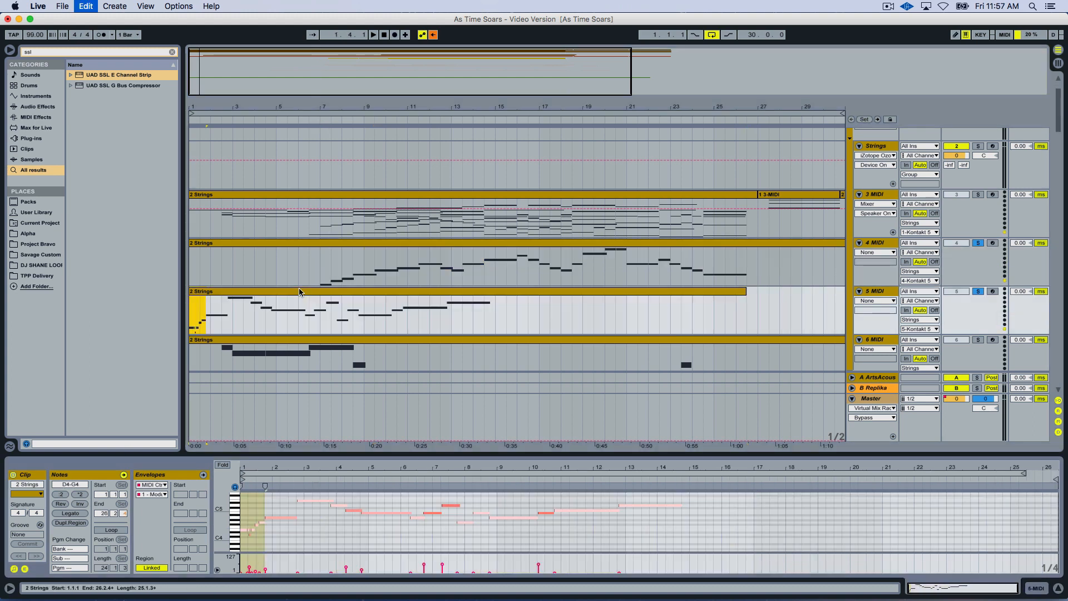
{"action": "key", "text": "super+z"}
{"action": "key", "text": "super+z"}
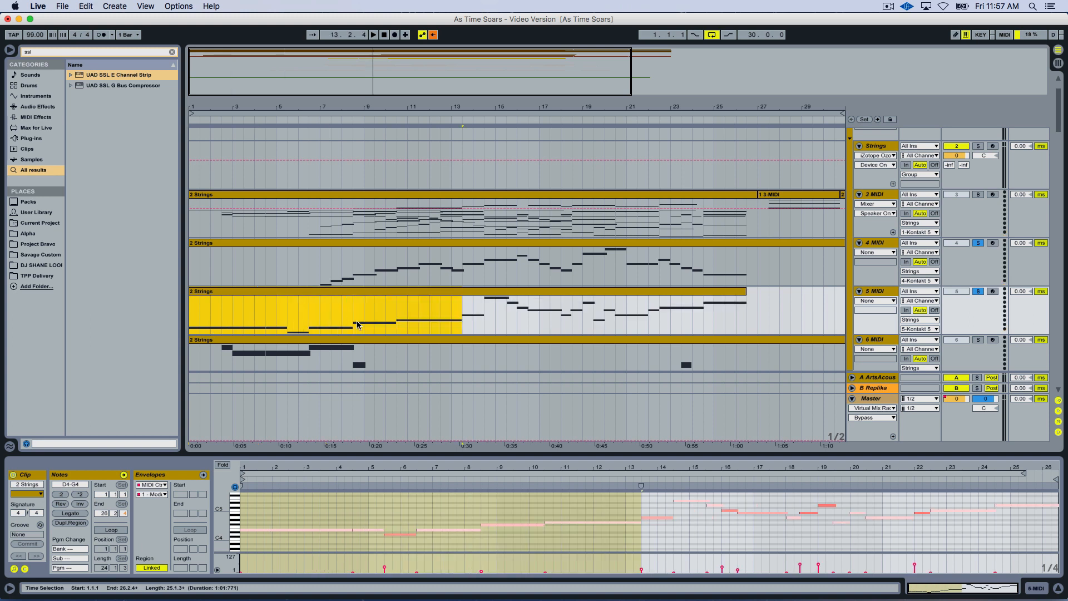
Open the 6 MIDI clip for note editing.
{"action": "scroll", "coordinate": [404, 302], "scroll_direction": "down", "scroll_amount": 3}
{"action": "left_click", "coordinate": [406, 223]}
{"action": "left_click", "coordinate": [410, 250]}
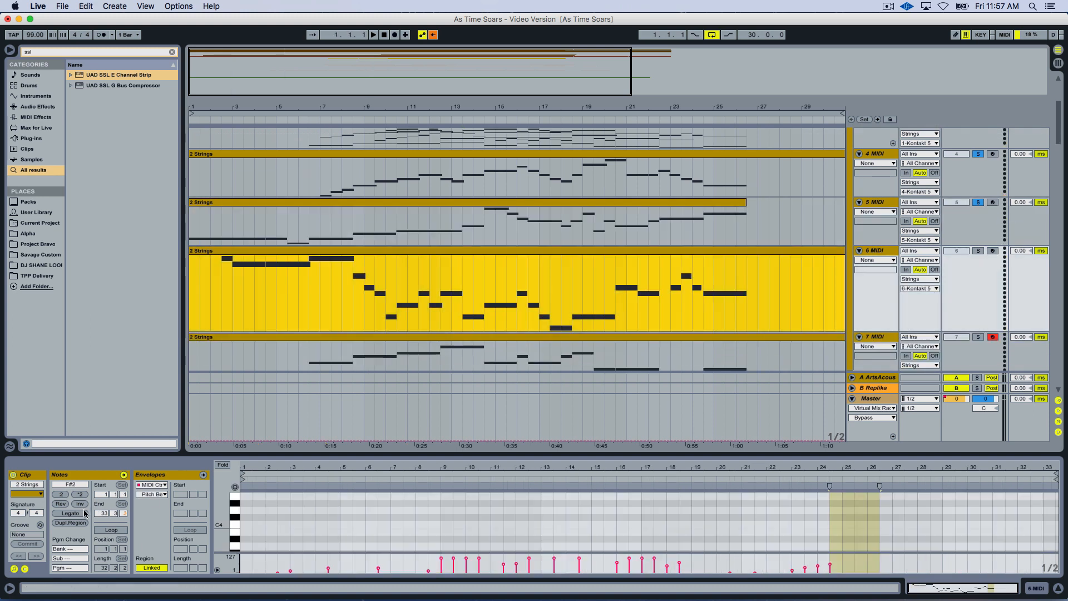
{"action": "key", "text": "super+z"}
{"action": "key", "text": "super+z"}
{"action": "key", "text": "super+z"}
{"action": "key", "text": "super+z"}
{"action": "key", "text": "super+z"}
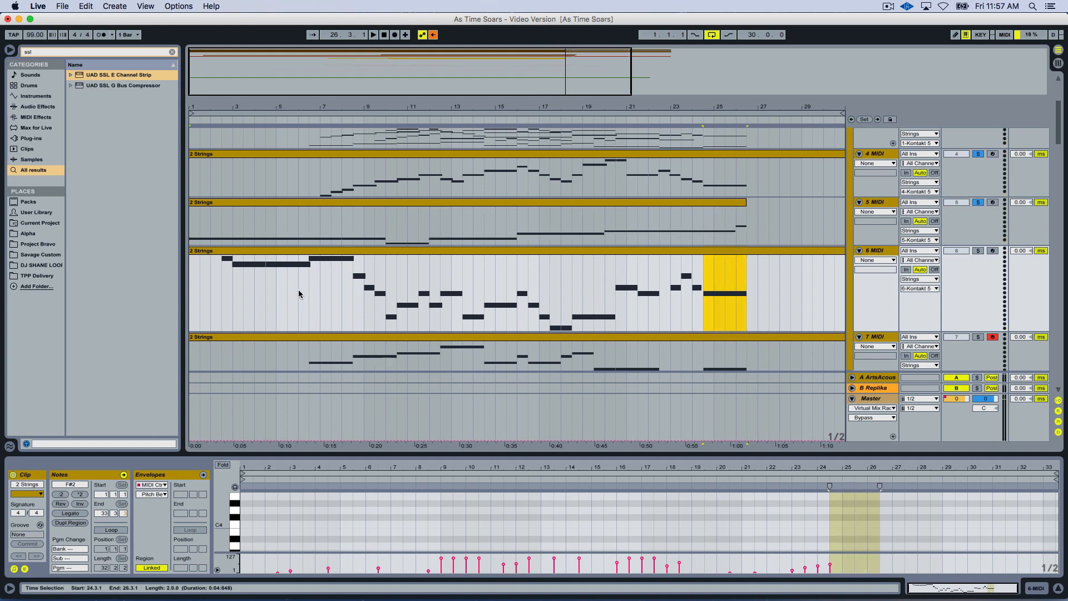
{"action": "key", "text": "super+shift+z"}
{"action": "left_click", "coordinate": [354, 255]}
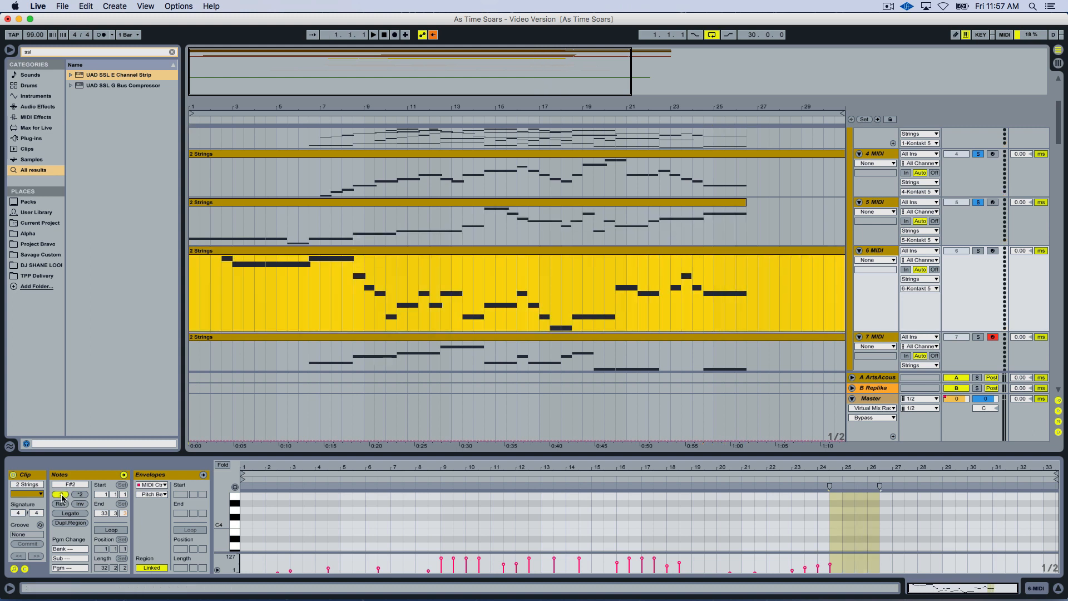
{"action": "key", "text": "super+z"}
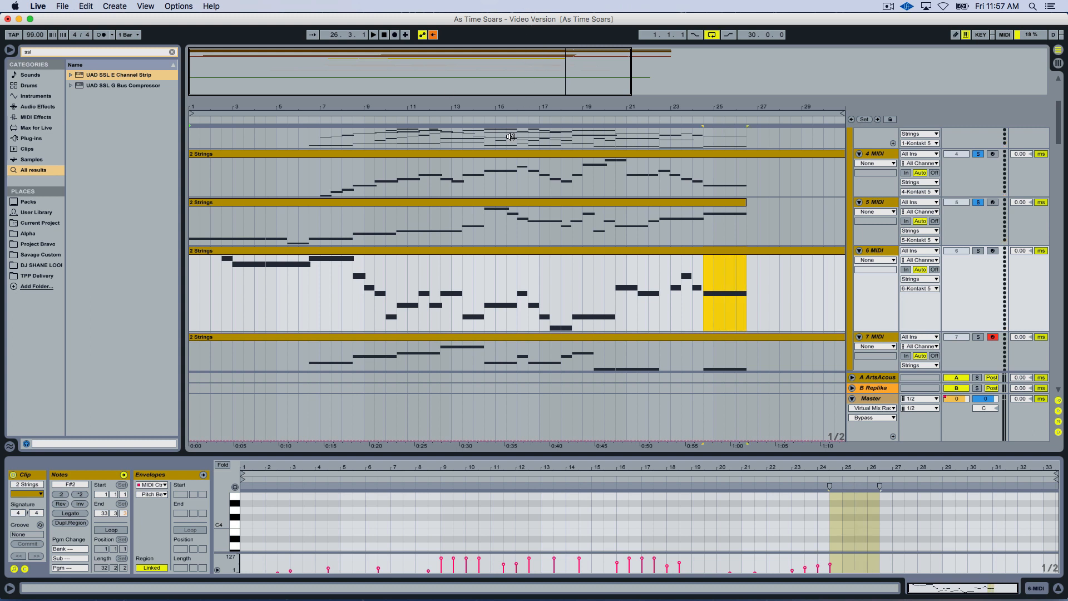
Select all notes in the 6 MIDI clip and halve their timing repeatedly down to about one bar in total.
{"action": "key", "text": "super+a"}
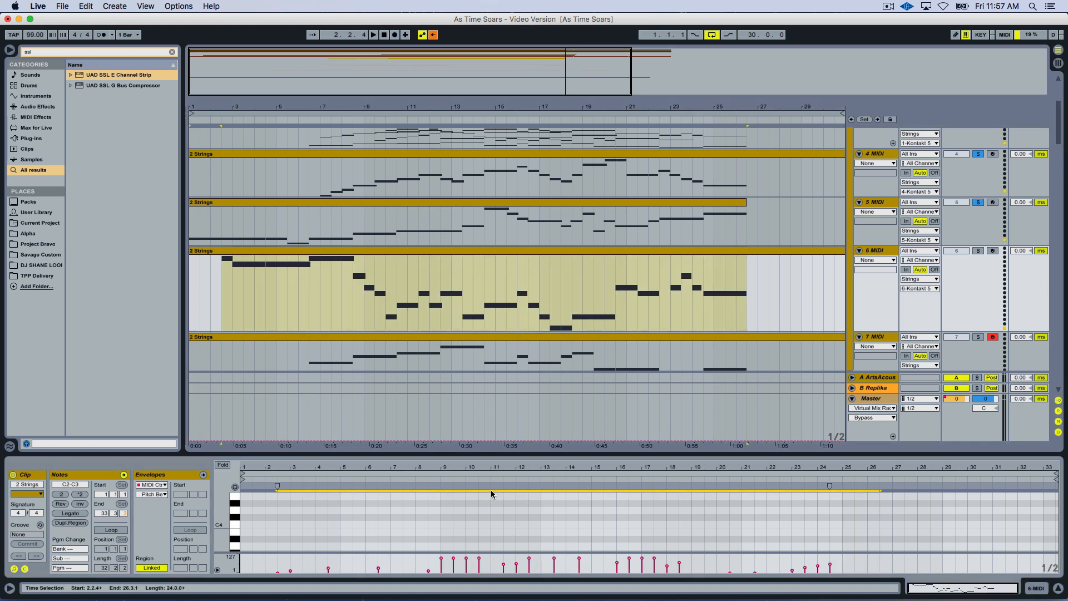
{"action": "left_click", "coordinate": [60, 494]}
{"action": "left_click", "coordinate": [60, 495]}
{"action": "left_click", "coordinate": [60, 494]}
{"action": "left_click", "coordinate": [60, 495]}
{"action": "left_click", "coordinate": [59, 495]}
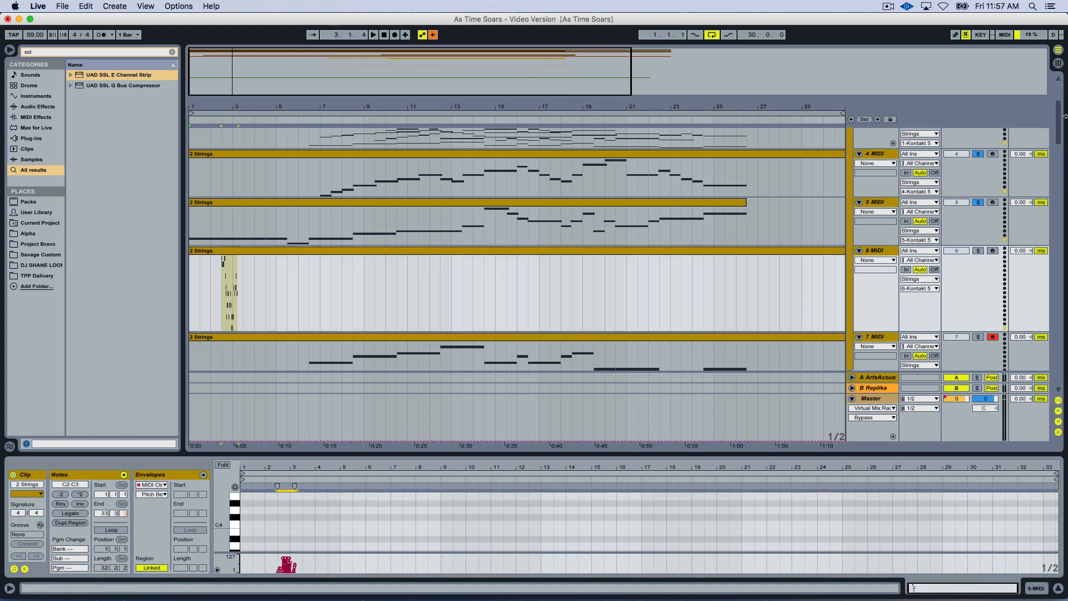
Solo the 6 MIDI track, enlarge its note editor and play the compressed phrase from bar 2.
{"action": "left_click", "coordinate": [978, 250]}
{"action": "left_click", "coordinate": [213, 292]}
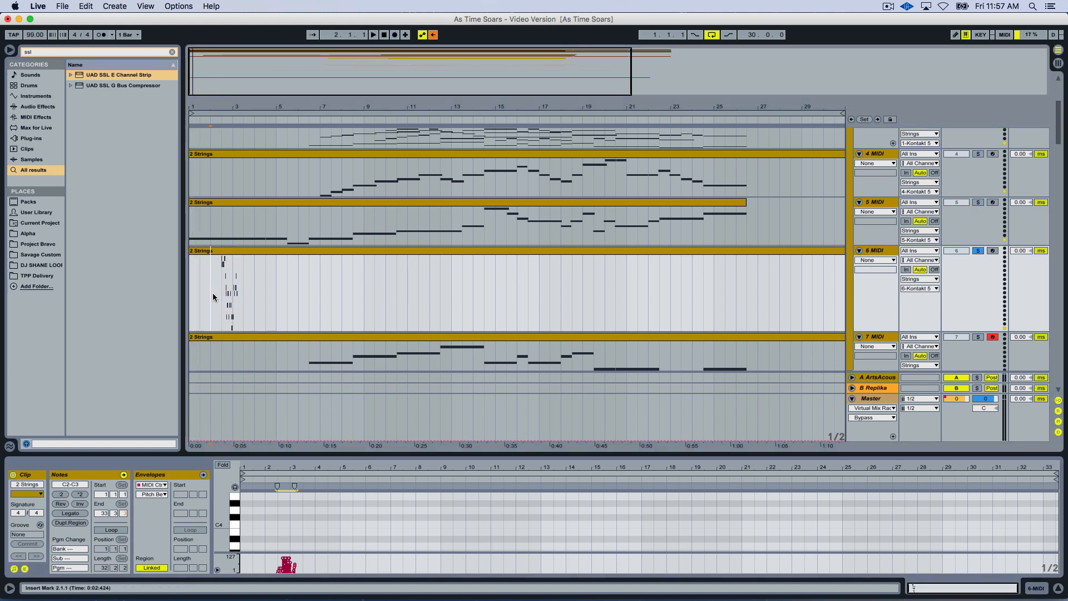
{"action": "left_click", "coordinate": [222, 295]}
{"action": "left_click", "coordinate": [305, 457]}
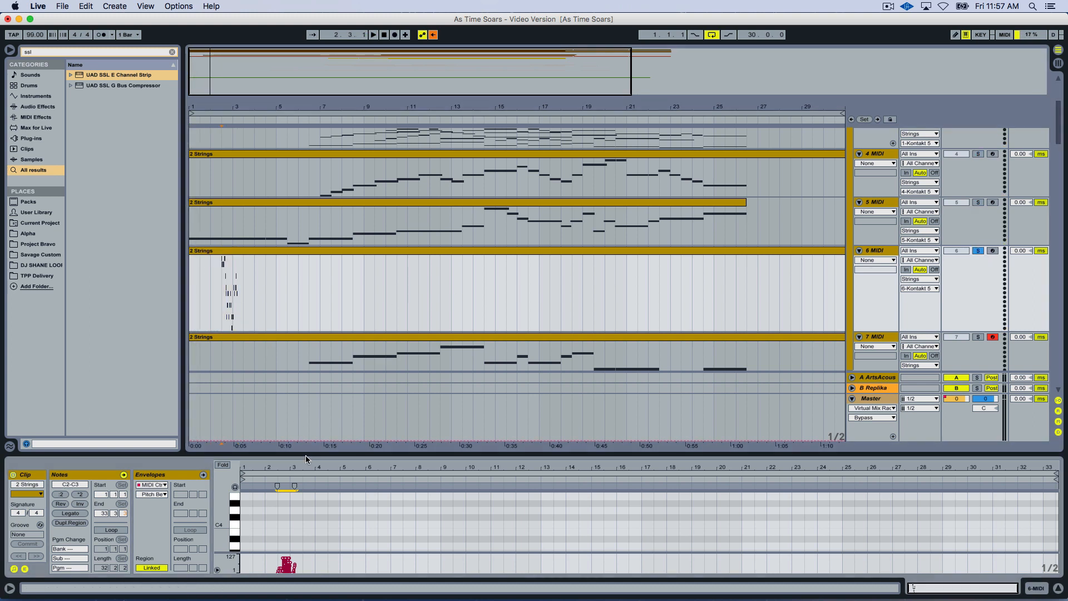
{"action": "left_click_drag", "start_coordinate": [306, 455], "coordinate": [306, 325]}
{"action": "key", "text": "space"}
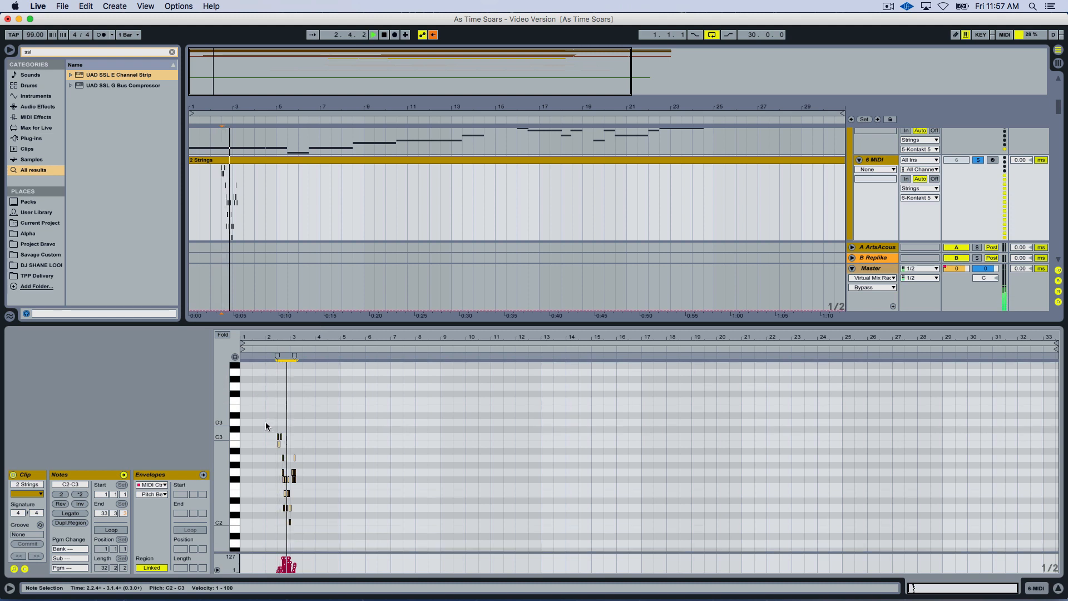
{"action": "key", "text": "space"}
Double the timing of the selected 6 MIDI notes twice and play the phrase.
{"action": "left_click", "coordinate": [78, 493]}
{"action": "left_click", "coordinate": [79, 495]}
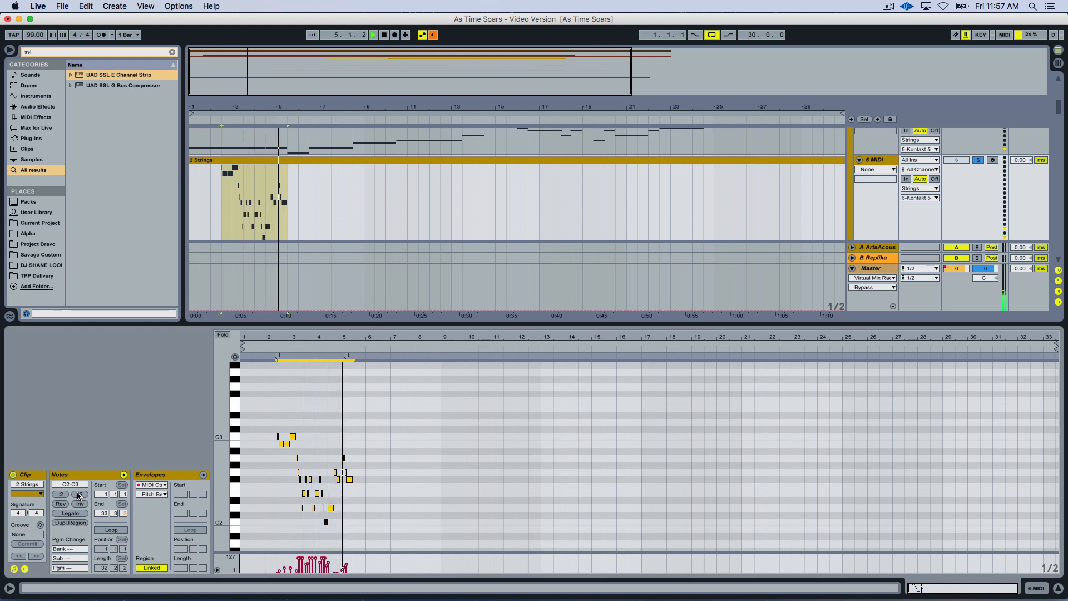
{"action": "key", "text": "space"}
Transpose the selected 6 MIDI notes up an octave to C3-C4 and play the phrase.
{"action": "key", "text": "shift+Up"}
{"action": "key", "text": "space"}
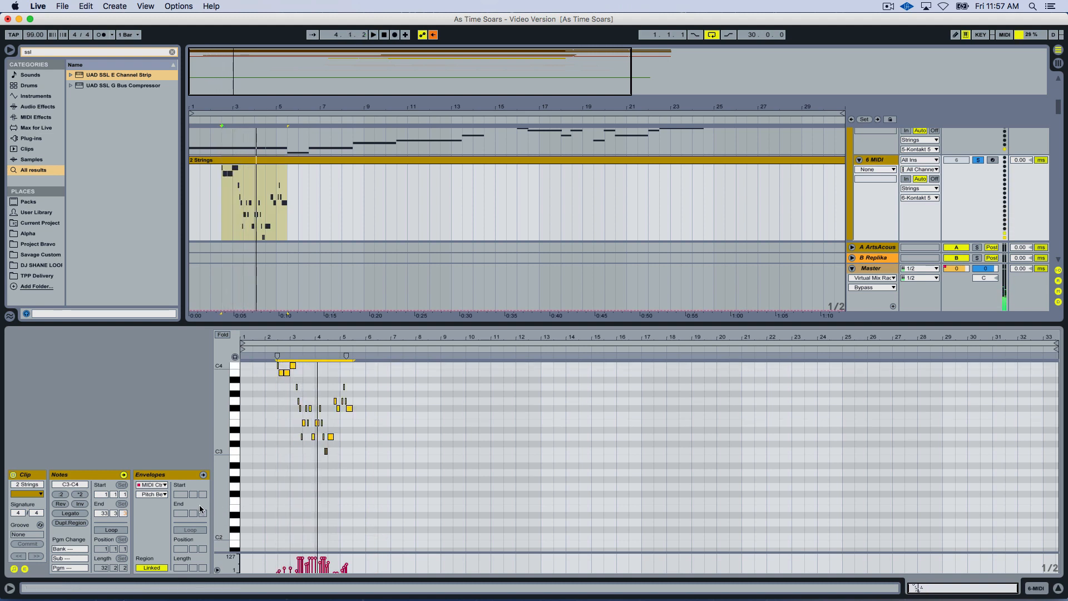
{"action": "key", "text": "space"}
{"action": "key", "text": "space"}
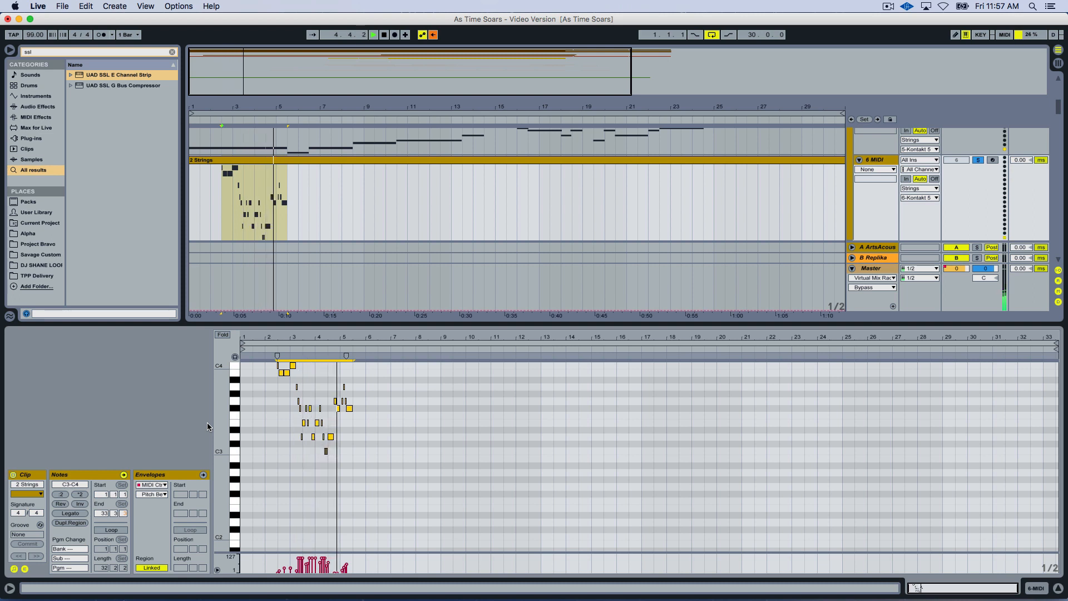
Double the 6 MIDI notes' timing three more times to a 24-bar phrase, auditioning it after the first doubling.
{"action": "left_click", "coordinate": [80, 494]}
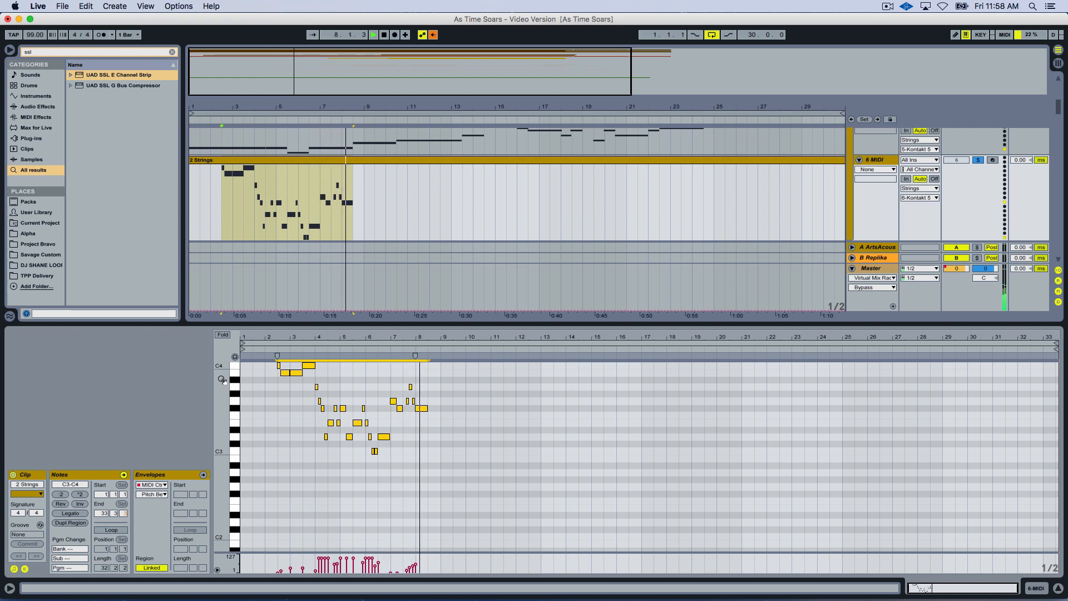
{"action": "key", "text": "space"}
{"action": "left_click", "coordinate": [79, 495]}
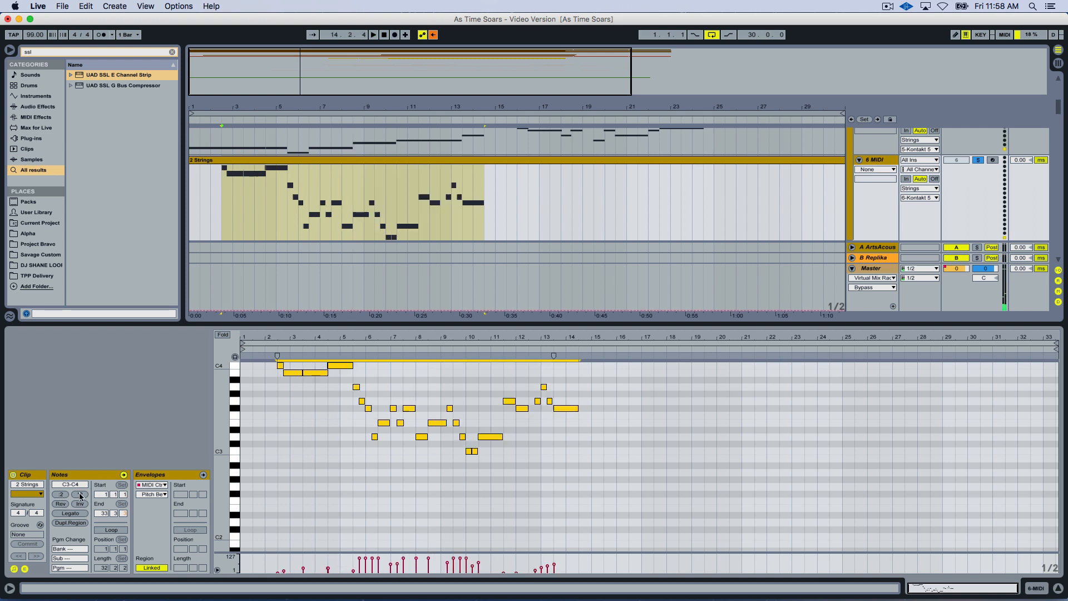
{"action": "left_click", "coordinate": [79, 494]}
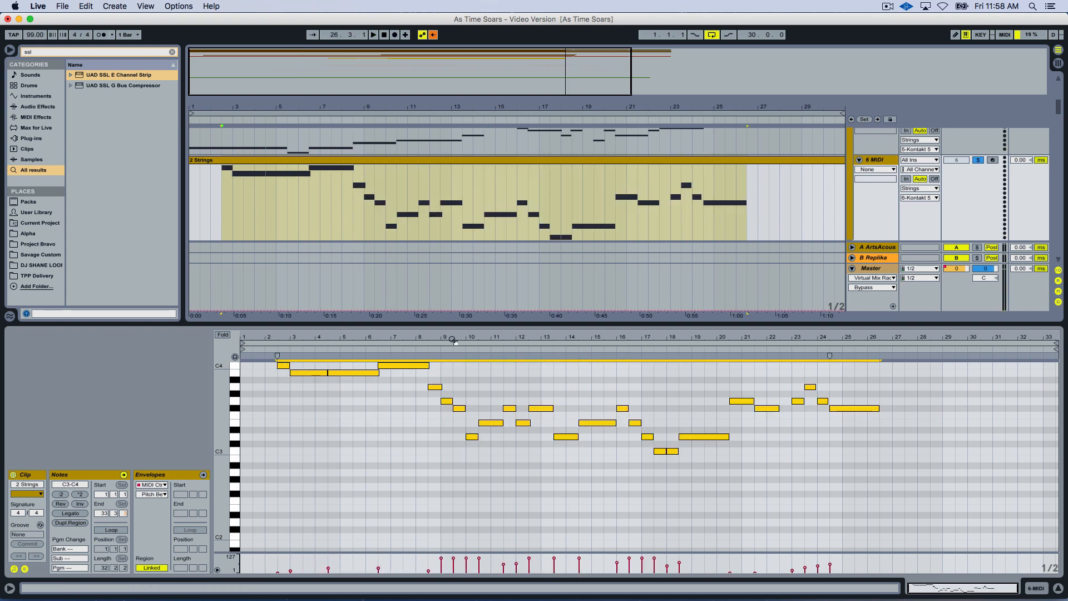
Shrink the note editor to enlarge the arrangement, clear the time selection and unsolo the 6 MIDI track.
{"action": "left_click_drag", "start_coordinate": [445, 324], "coordinate": [447, 465]}
{"action": "scroll", "coordinate": [519, 212], "scroll_direction": "up", "scroll_amount": 5}
{"action": "scroll", "coordinate": [519, 263], "scroll_direction": "down", "scroll_amount": 4}
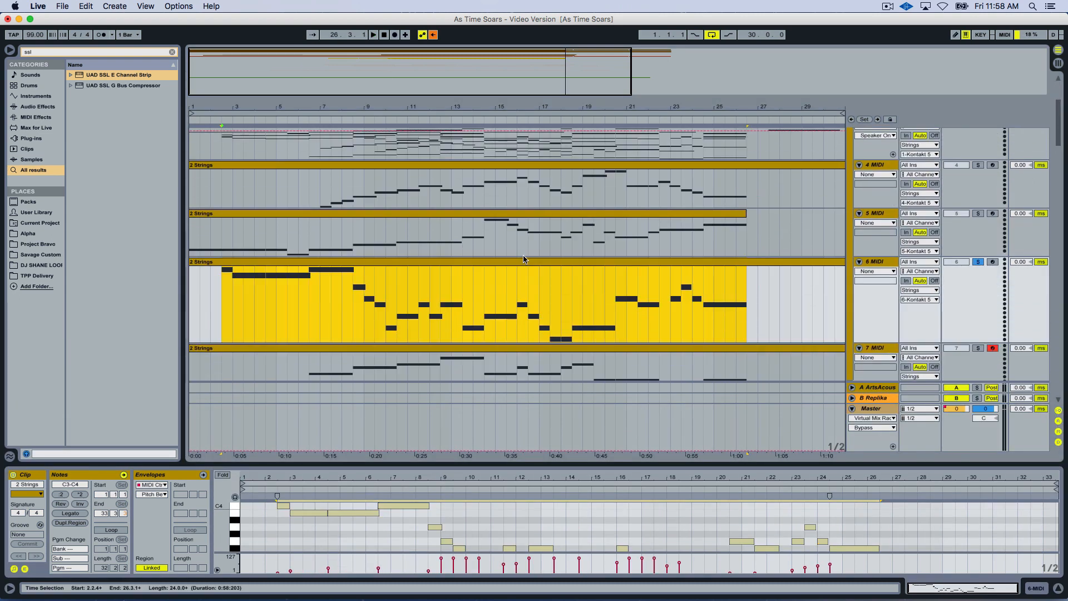
{"action": "left_click", "coordinate": [473, 268]}
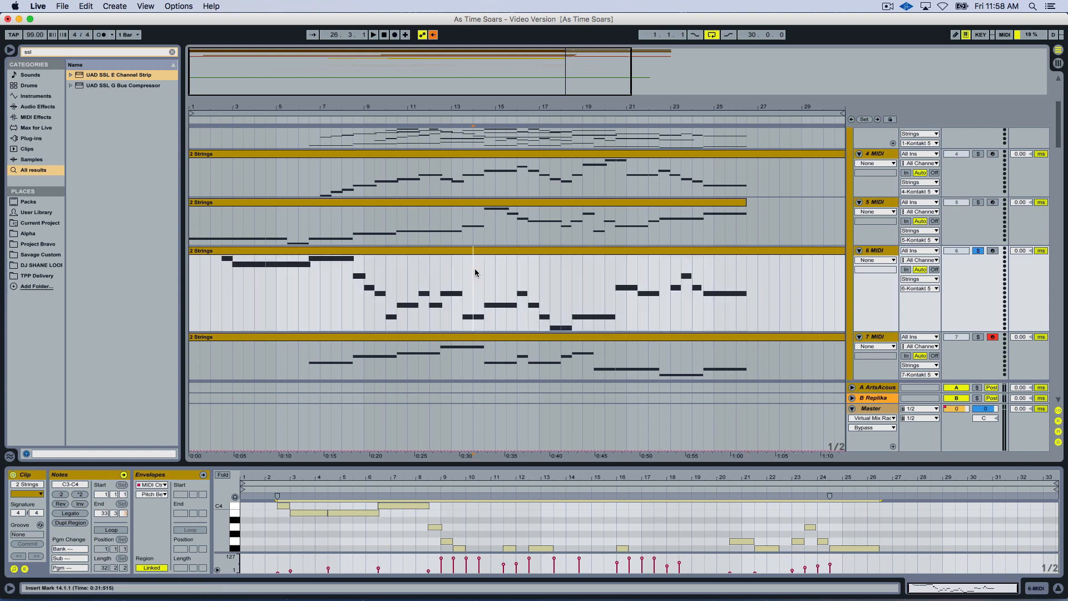
{"action": "left_click", "coordinate": [978, 250]}
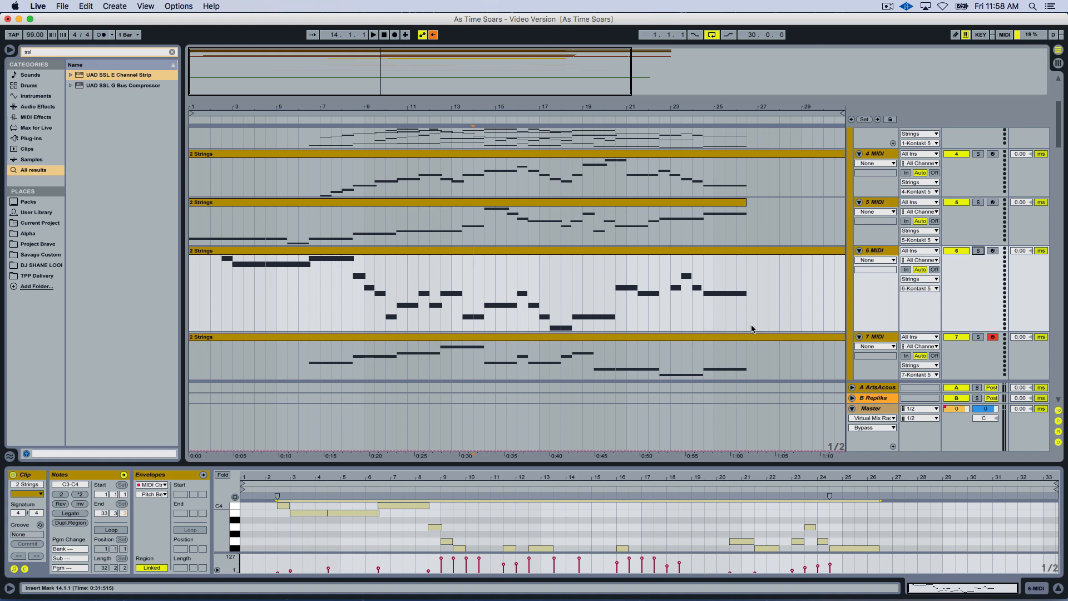
Arm the 4 MIDI track and switch recording to the 5 MIDI track for live playing.
{"action": "scroll", "coordinate": [744, 324], "scroll_direction": "up", "scroll_amount": 1}
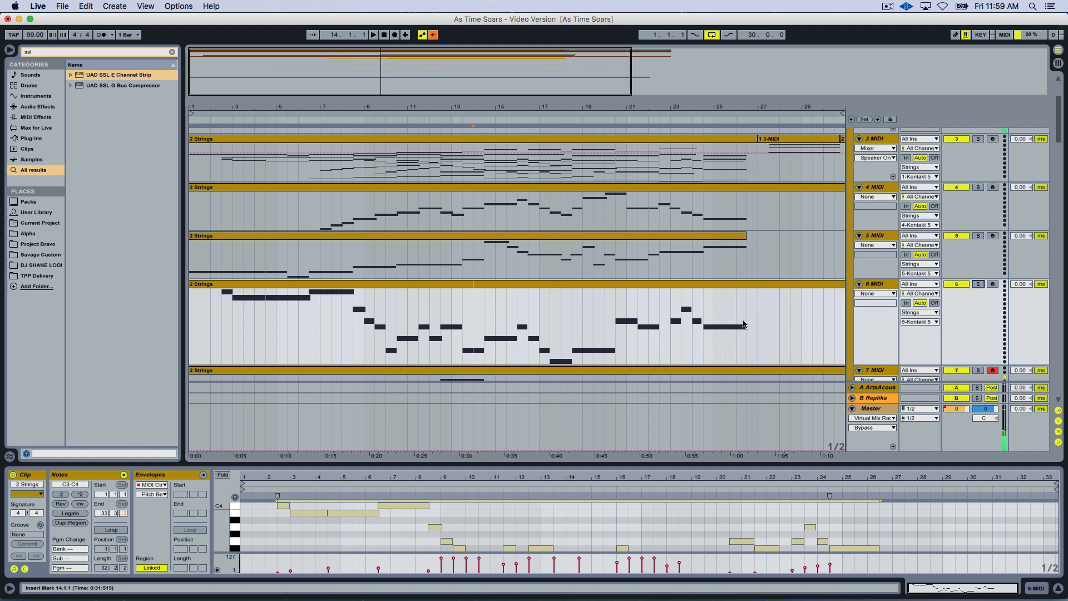
{"action": "scroll", "coordinate": [743, 325], "scroll_direction": "up", "scroll_amount": 2}
{"action": "left_click", "coordinate": [992, 232]}
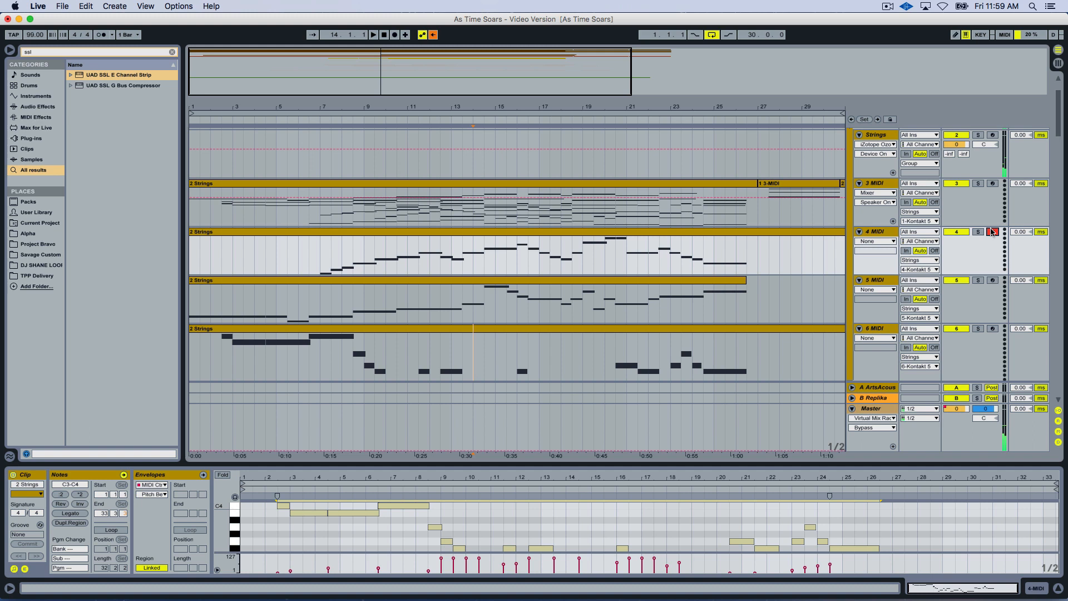
{"action": "left_click", "coordinate": [993, 281]}
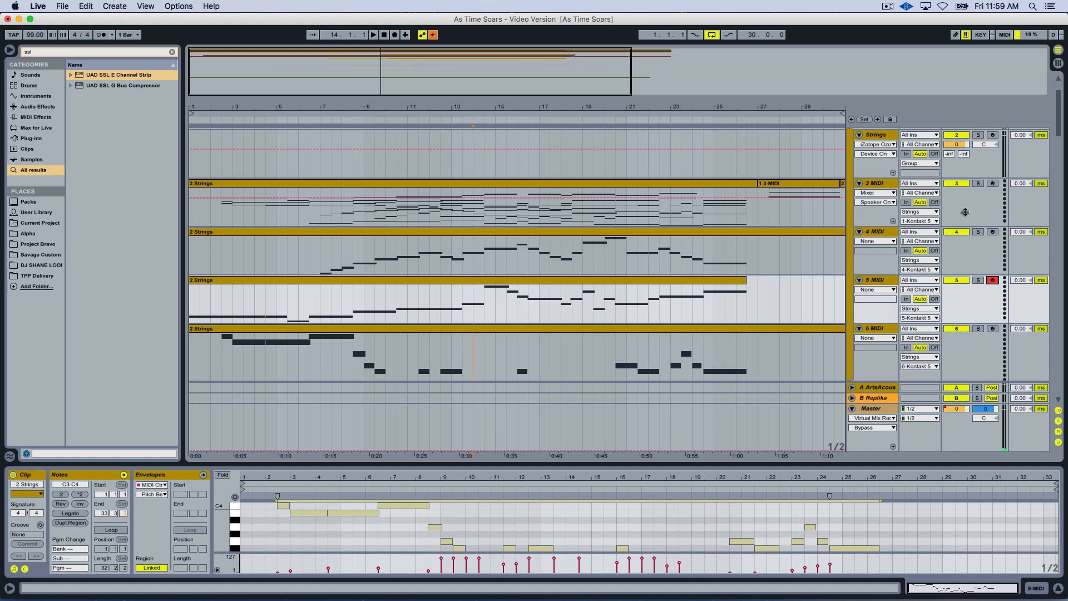
Show the Strings track's Kontakt rack, arm the 4 MIDI track and replace Legato Cellos with Cellos Sustains (Full).
{"action": "left_click", "coordinate": [883, 135]}
{"action": "left_click_drag", "start_coordinate": [704, 17], "coordinate": [655, 3]}
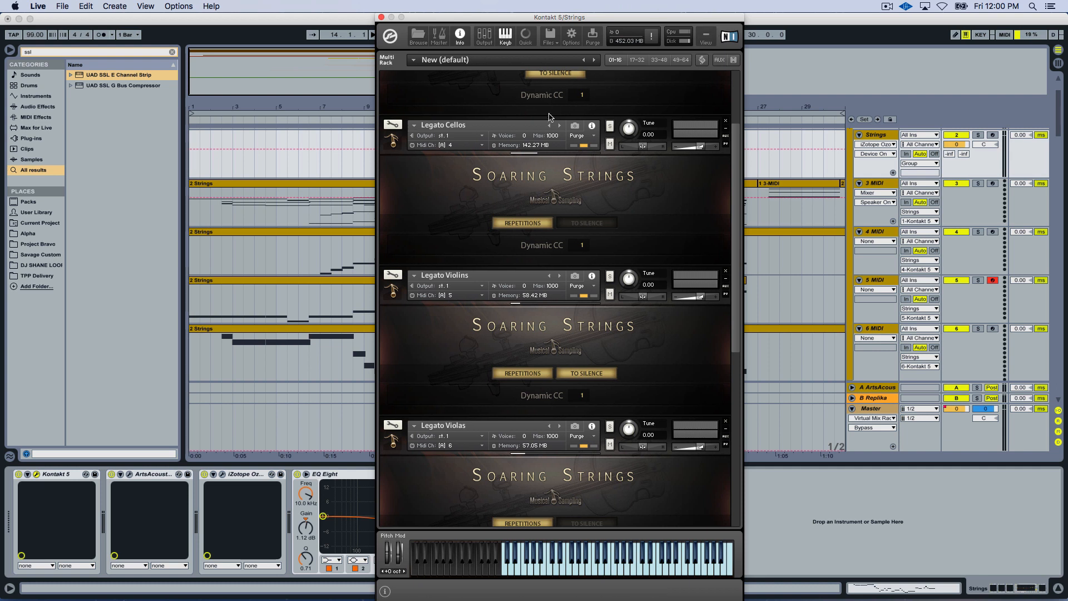
{"action": "left_click", "coordinate": [992, 231]}
{"action": "left_click", "coordinate": [751, 132]}
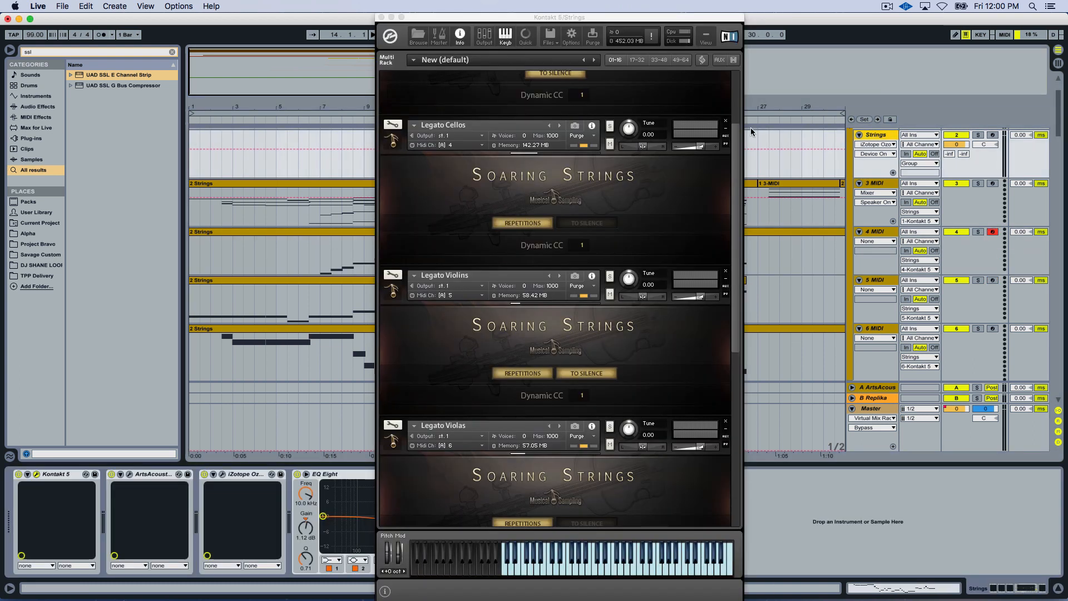
{"action": "left_click", "coordinate": [559, 126]}
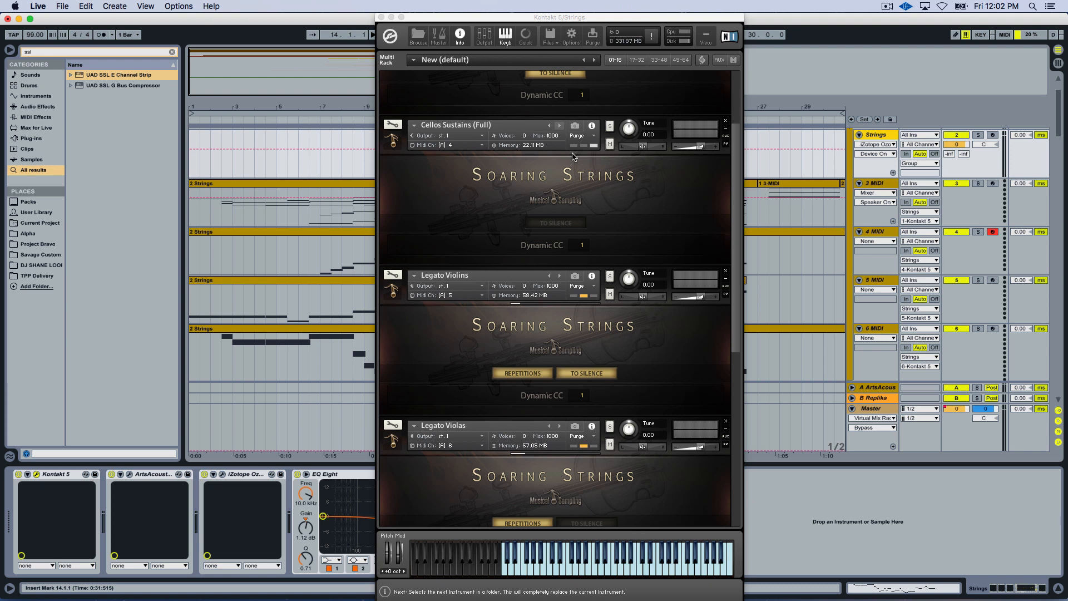
Switch the cellos patch to Cellos Sustains (Soft) and Legato Violins to Violins Sustains (Full), with the 5 MIDI track armed.
{"action": "left_click", "coordinate": [559, 127]}
{"action": "left_click", "coordinate": [559, 127]}
{"action": "left_click", "coordinate": [560, 279]}
{"action": "left_click", "coordinate": [993, 281]}
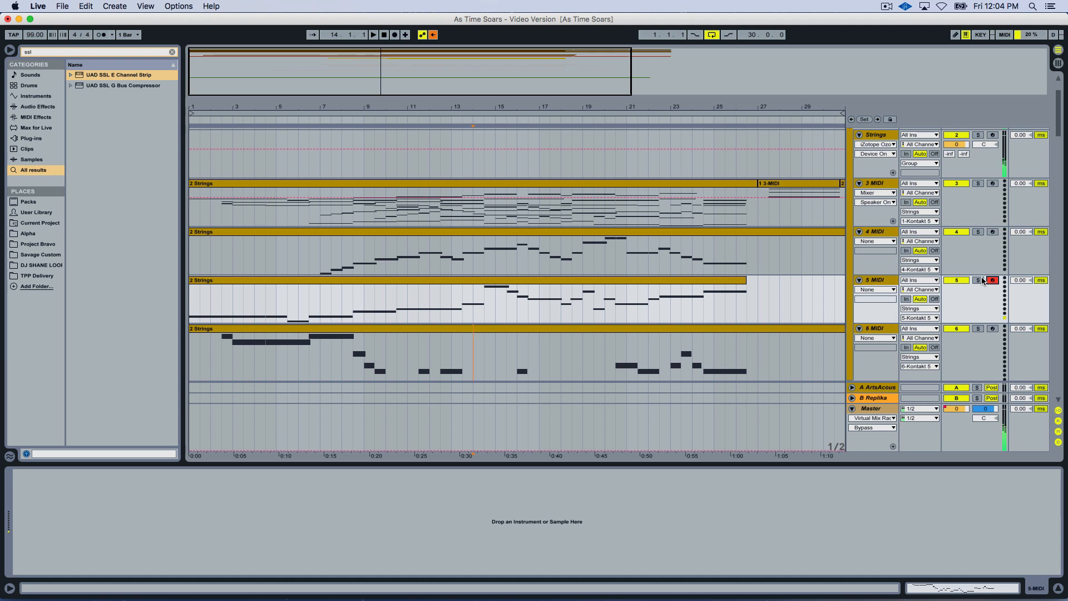
Show the Strings track's Kontakt rack and switch the violins patch to Violins Sustains (Soft).
{"action": "left_click", "coordinate": [883, 137]}
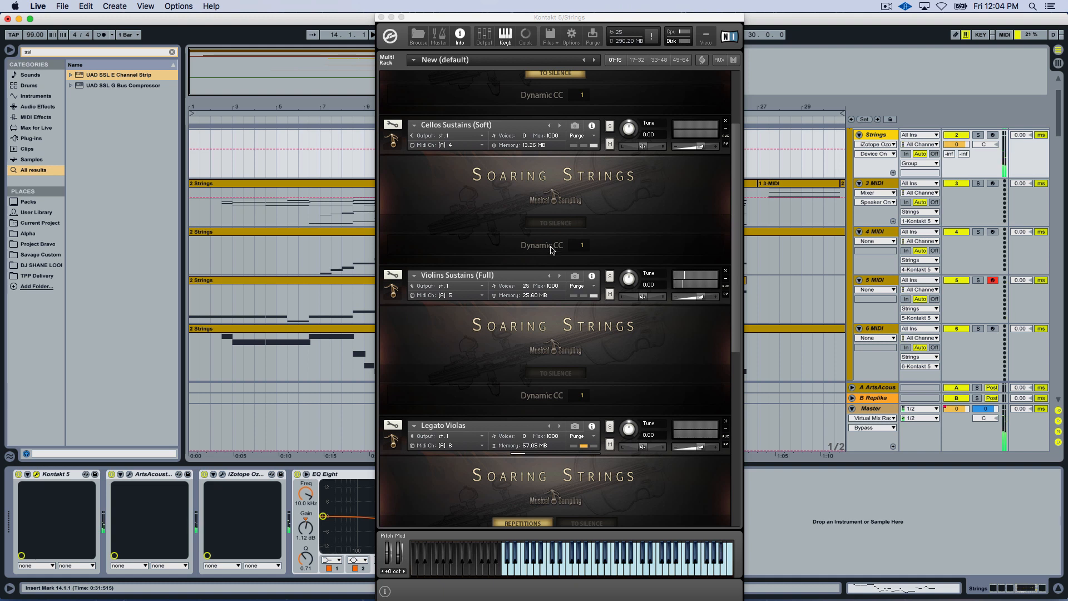
{"action": "left_click", "coordinate": [558, 276]}
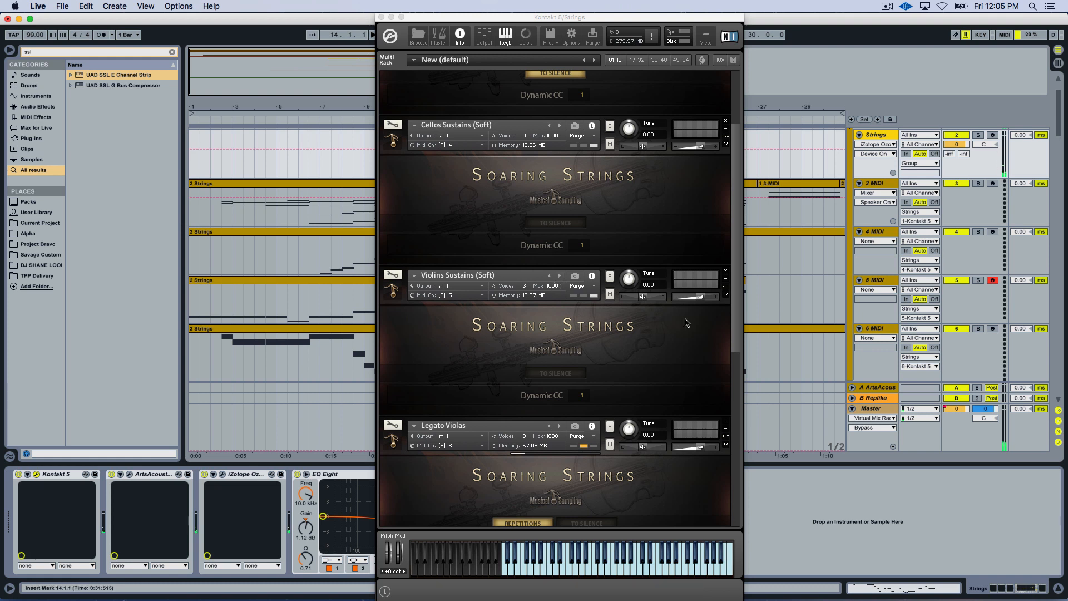
Replace Legato Violas with Violas Sustains (Full) and move the recording arm from the 5 MIDI to the 6 MIDI track.
{"action": "left_click", "coordinate": [992, 280]}
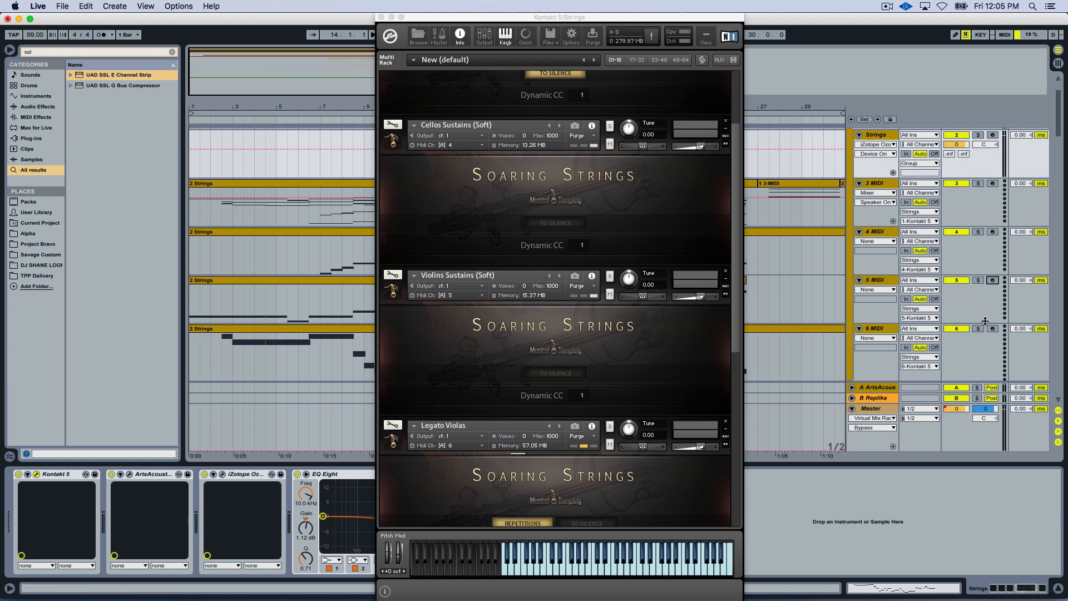
{"action": "left_click", "coordinate": [559, 425]}
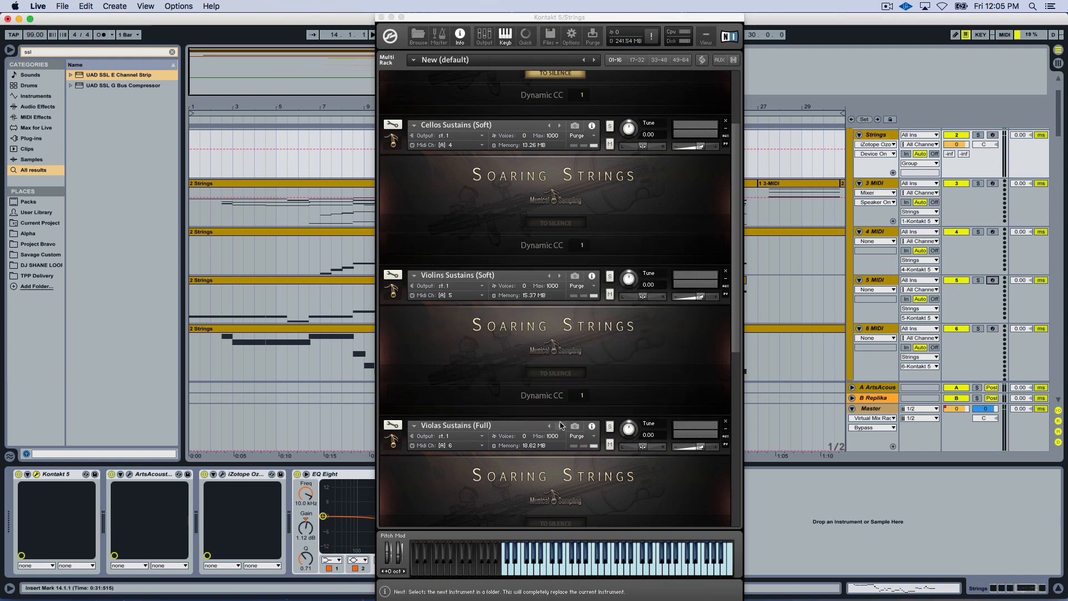
{"action": "left_click", "coordinate": [992, 328]}
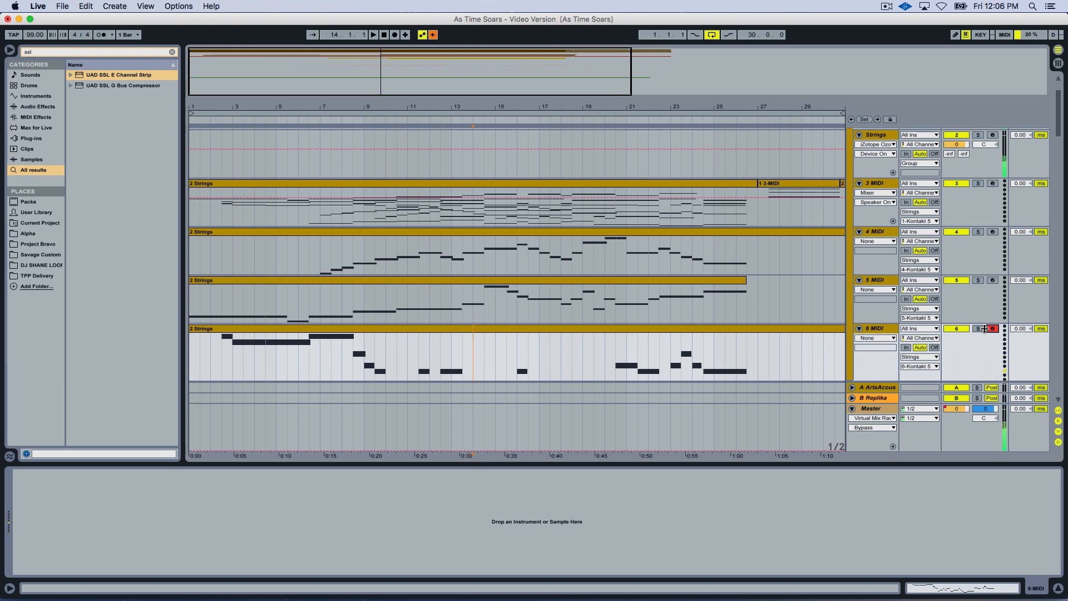
Return to the Strings track's Kontakt rack and switch the violas patch to Violas Sustains (Soft).
{"action": "scroll", "coordinate": [970, 312], "scroll_direction": "down", "scroll_amount": 2}
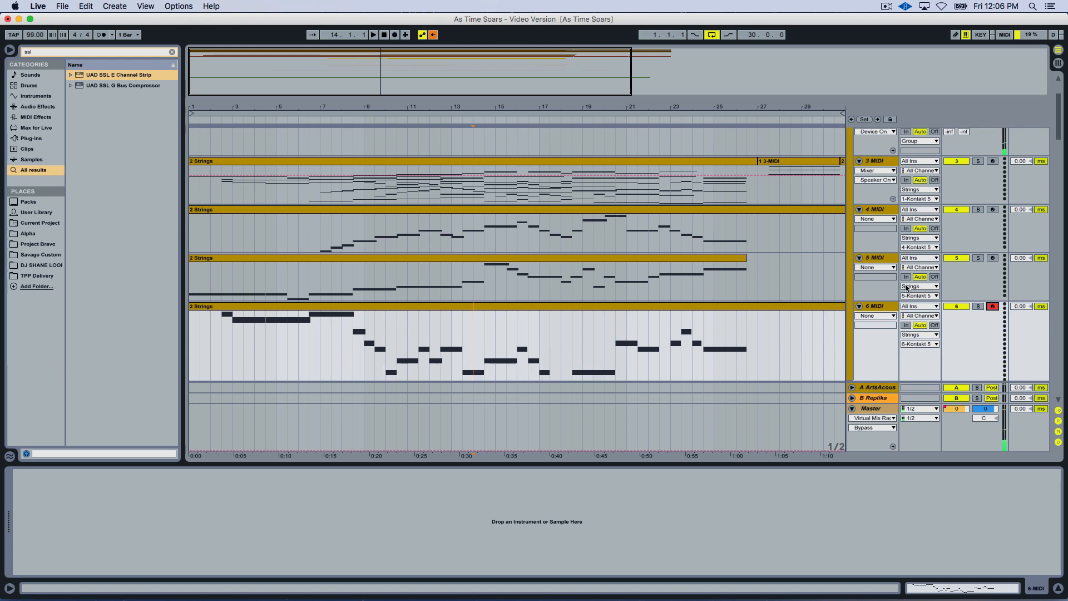
{"action": "scroll", "coordinate": [868, 194], "scroll_direction": "up", "scroll_amount": 5}
{"action": "left_click", "coordinate": [877, 190]}
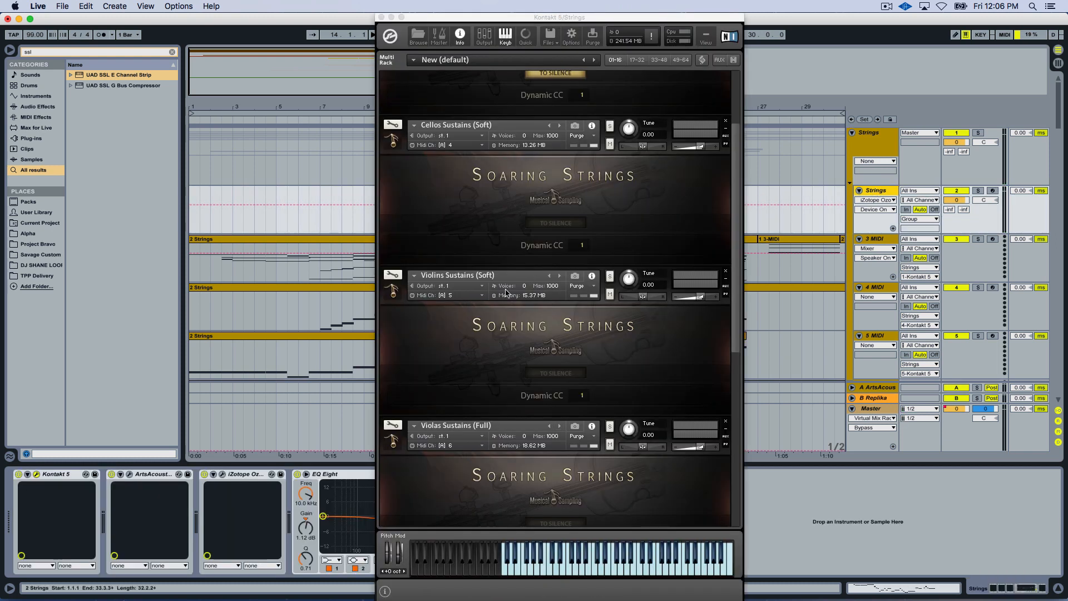
{"action": "left_click", "coordinate": [559, 427]}
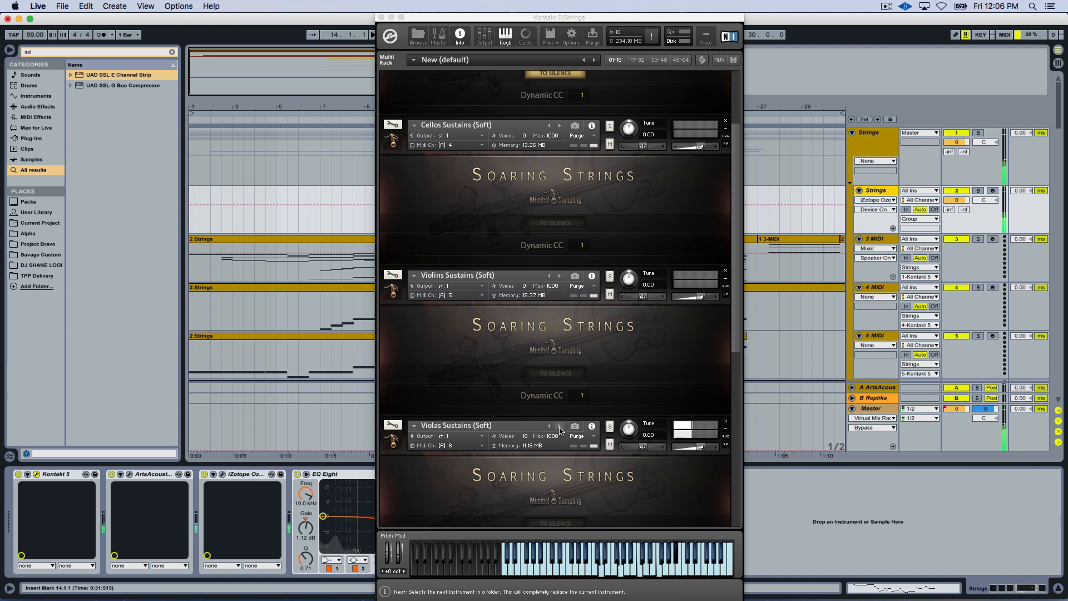
Replace Legato Basses with Basses Sustains (Full) and arm the 7 MIDI track for live playing.
{"action": "scroll", "coordinate": [556, 393], "scroll_direction": "down", "scroll_amount": 4}
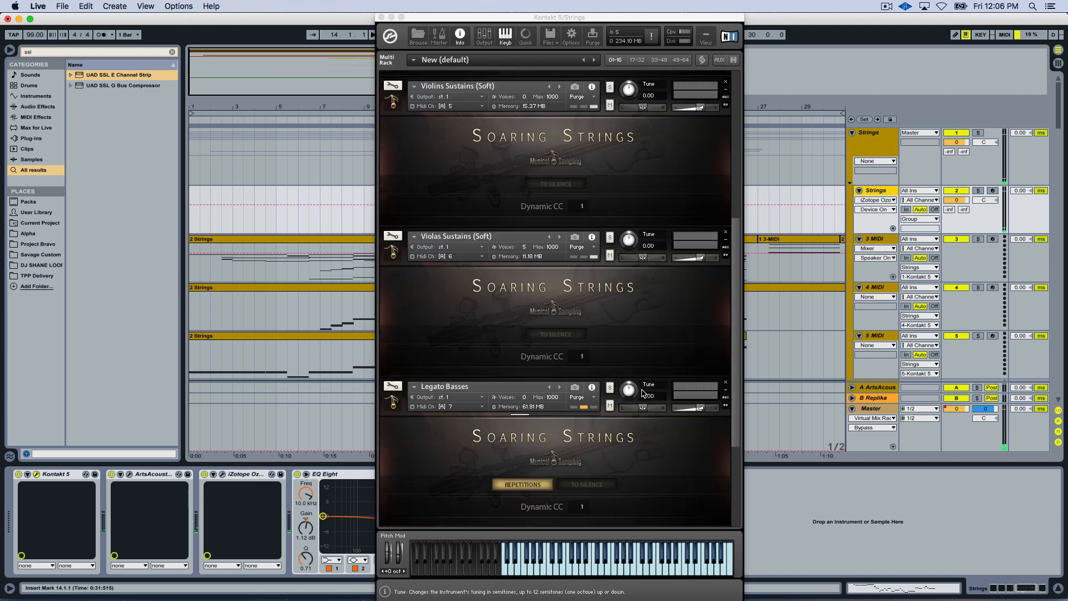
{"action": "left_click", "coordinate": [560, 387]}
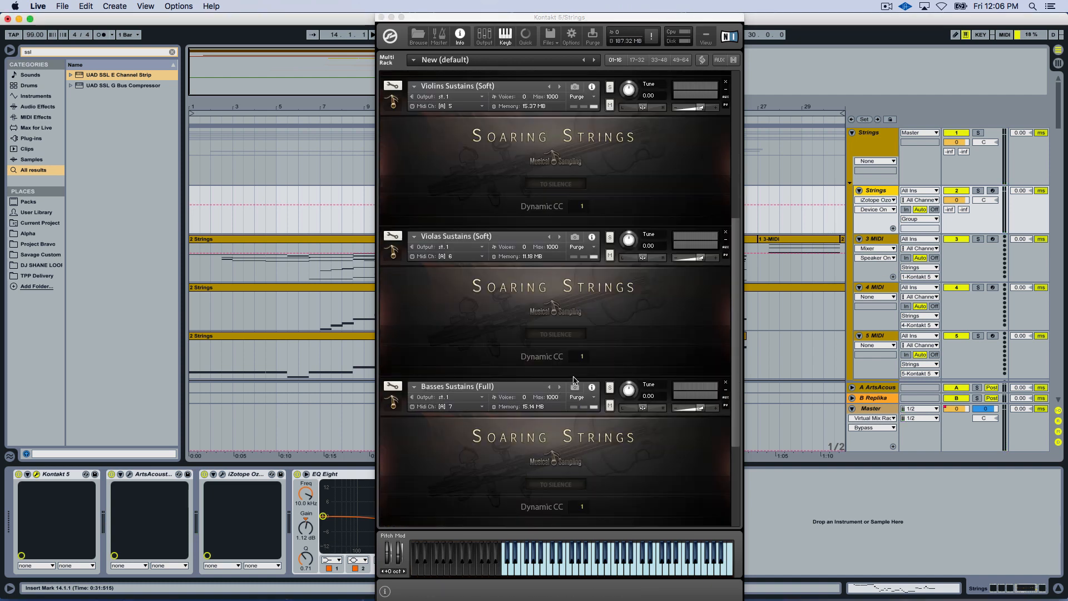
{"action": "scroll", "coordinate": [986, 330], "scroll_direction": "down", "scroll_amount": 3}
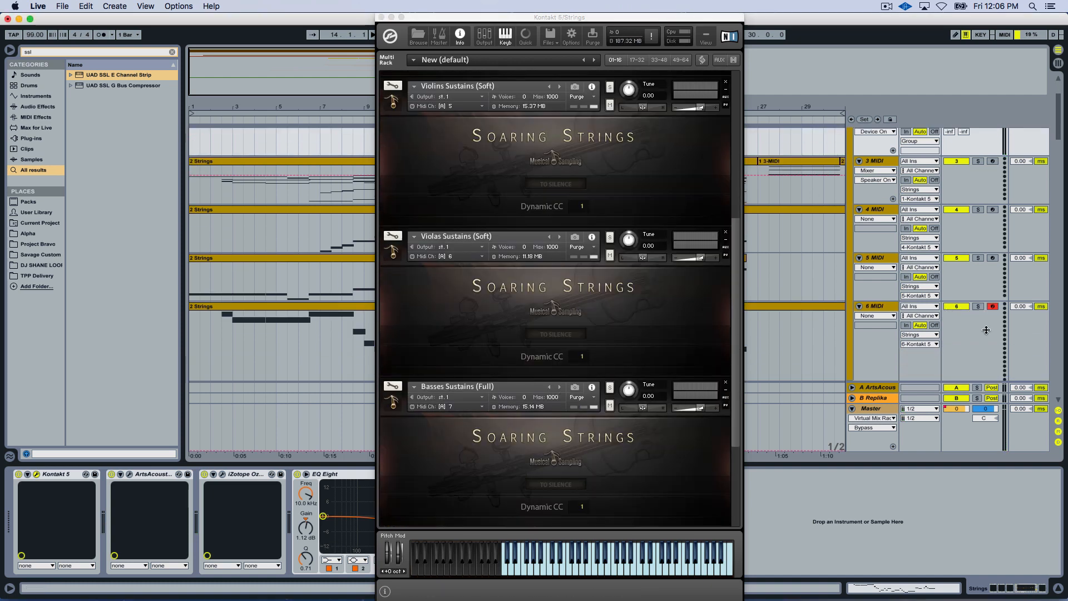
{"action": "scroll", "coordinate": [986, 330], "scroll_direction": "down", "scroll_amount": 3}
{"action": "left_click", "coordinate": [990, 303]}
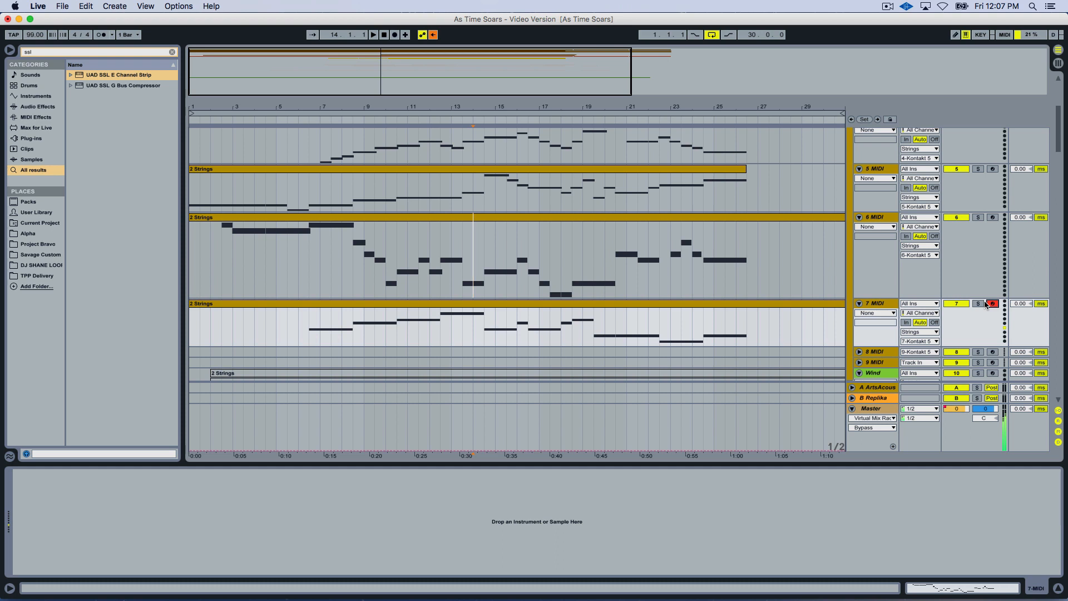
Bring back the Strings track's Kontakt rack and switch the basses patch to Basses Sustains (Soft).
{"action": "scroll", "coordinate": [949, 285], "scroll_direction": "up", "scroll_amount": 5}
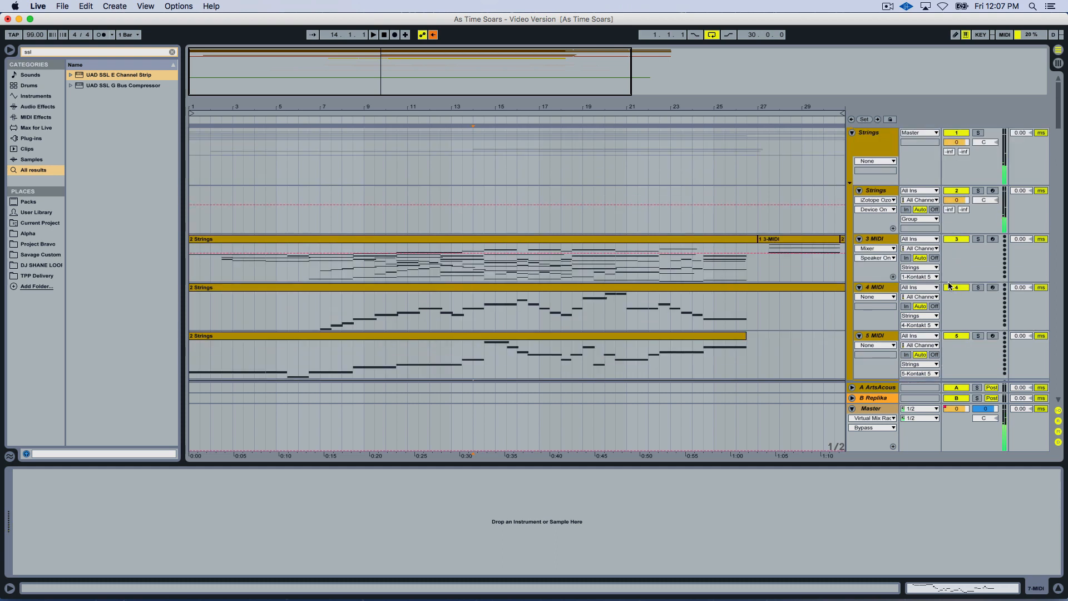
{"action": "left_click", "coordinate": [876, 190]}
{"action": "scroll", "coordinate": [569, 259], "scroll_direction": "up", "scroll_amount": 1}
{"action": "left_click", "coordinate": [560, 253]}
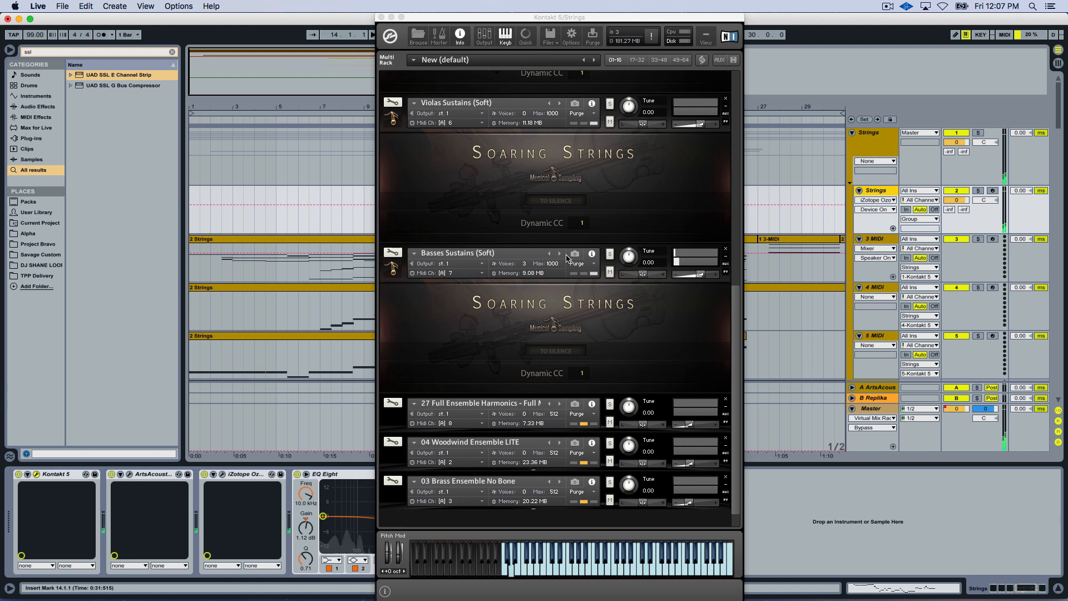
Arm the Strings track inside the Extras group near the end of the track list.
{"action": "left_click_drag", "start_coordinate": [735, 329], "coordinate": [737, 275]}
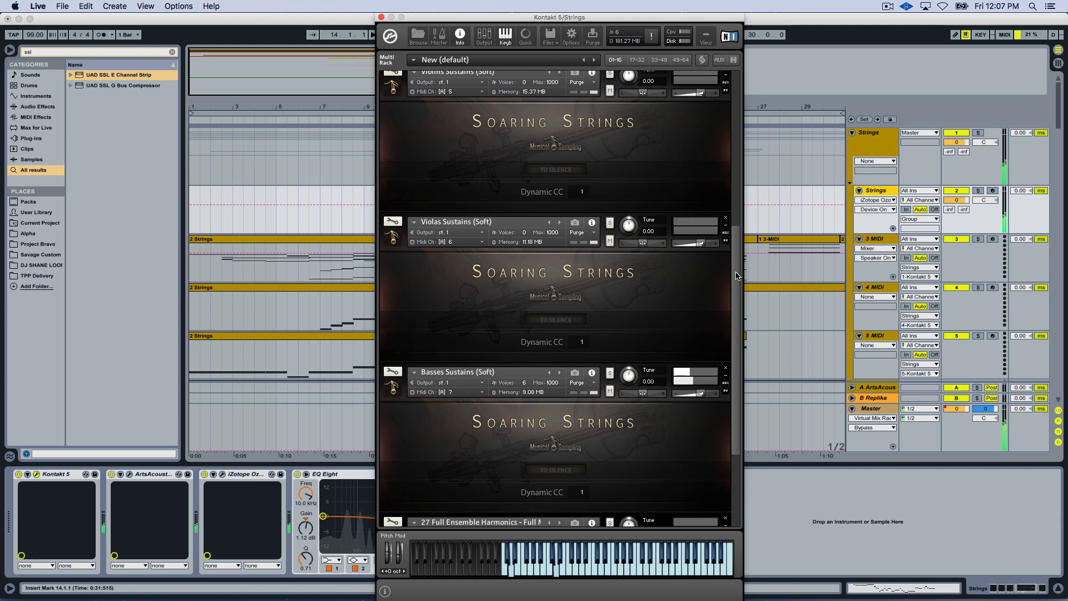
{"action": "scroll", "coordinate": [950, 294], "scroll_direction": "down", "scroll_amount": 15}
{"action": "scroll", "coordinate": [950, 294], "scroll_direction": "down", "scroll_amount": 20}
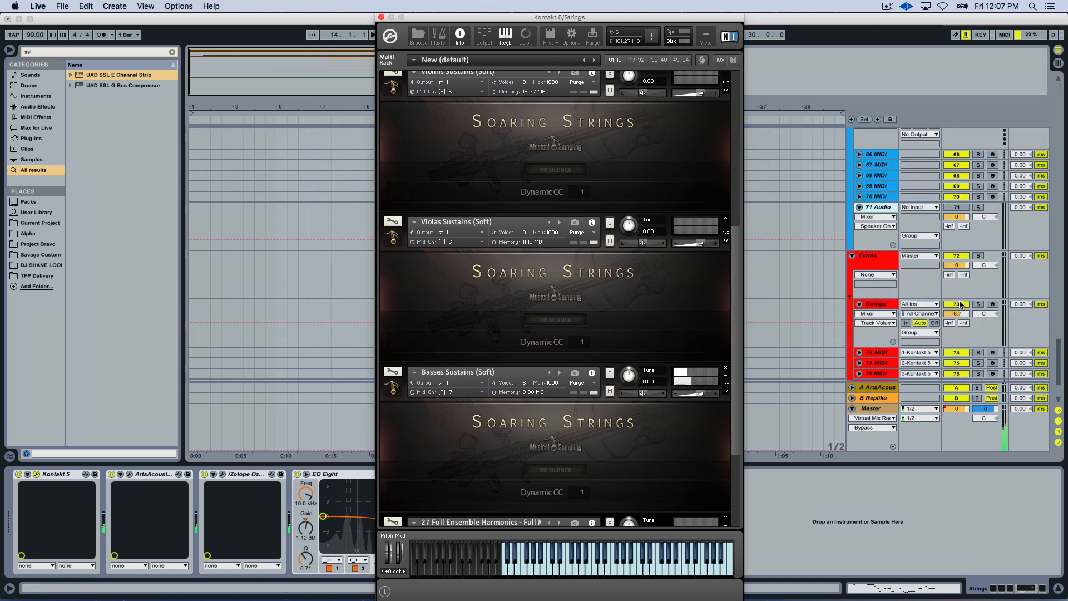
{"action": "left_click", "coordinate": [986, 292]}
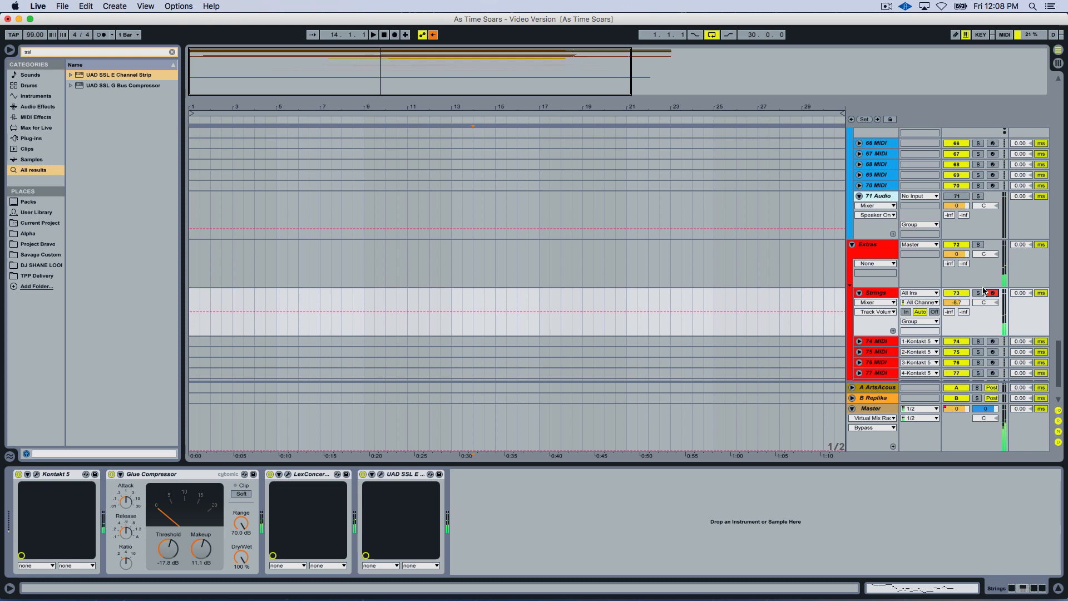
Place the insert marker at 27.3.1 and briefly start and stop playback.
{"action": "left_click", "coordinate": [771, 264]}
{"action": "key", "text": "space"}
{"action": "key", "text": "space"}
Return to the first Strings group, arm the 7 MIDI track and set the insert marker at 10.3.1.
{"action": "scroll", "coordinate": [790, 258], "scroll_direction": "up", "scroll_amount": 10}
{"action": "scroll", "coordinate": [790, 256], "scroll_direction": "up", "scroll_amount": 5}
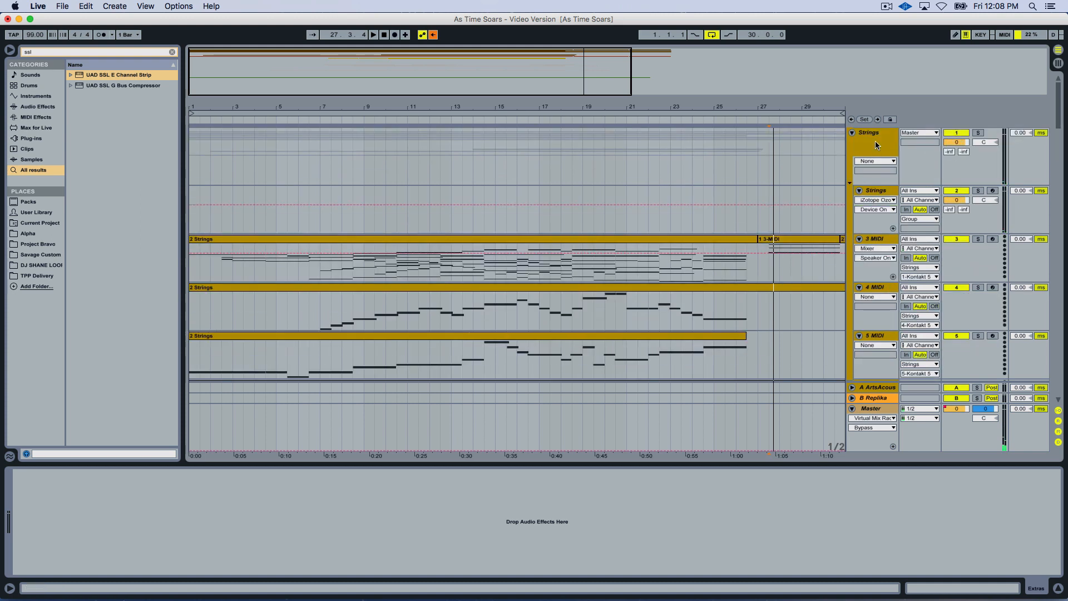
{"action": "left_click", "coordinate": [871, 190]}
{"action": "scroll", "coordinate": [553, 282], "scroll_direction": "down", "scroll_amount": 2}
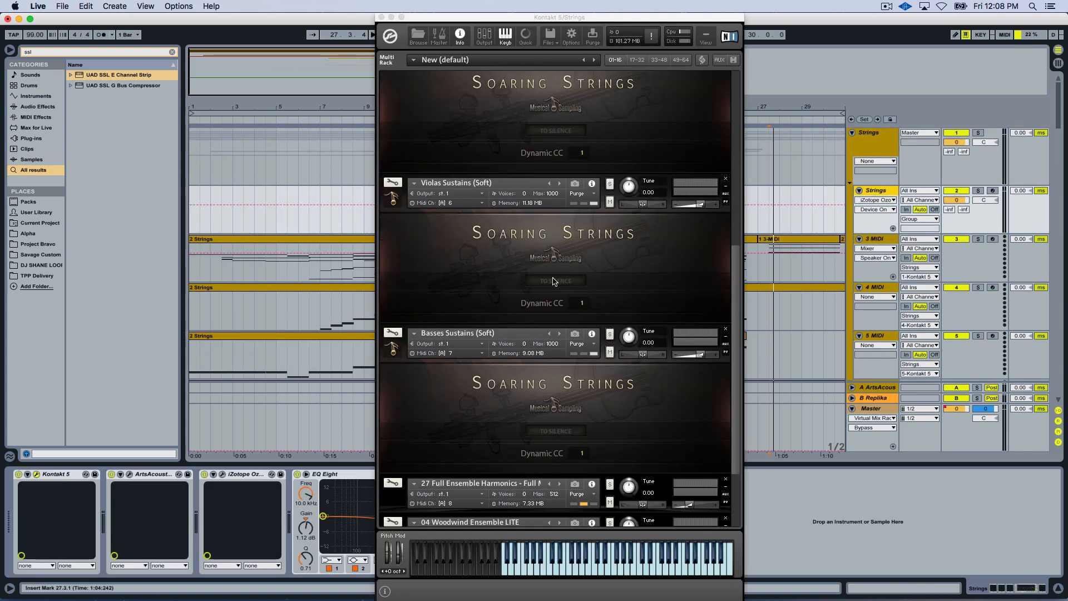
{"action": "scroll", "coordinate": [654, 319], "scroll_direction": "down", "scroll_amount": 2}
{"action": "scroll", "coordinate": [931, 293], "scroll_direction": "down", "scroll_amount": 3}
{"action": "scroll", "coordinate": [931, 293], "scroll_direction": "down", "scroll_amount": 4}
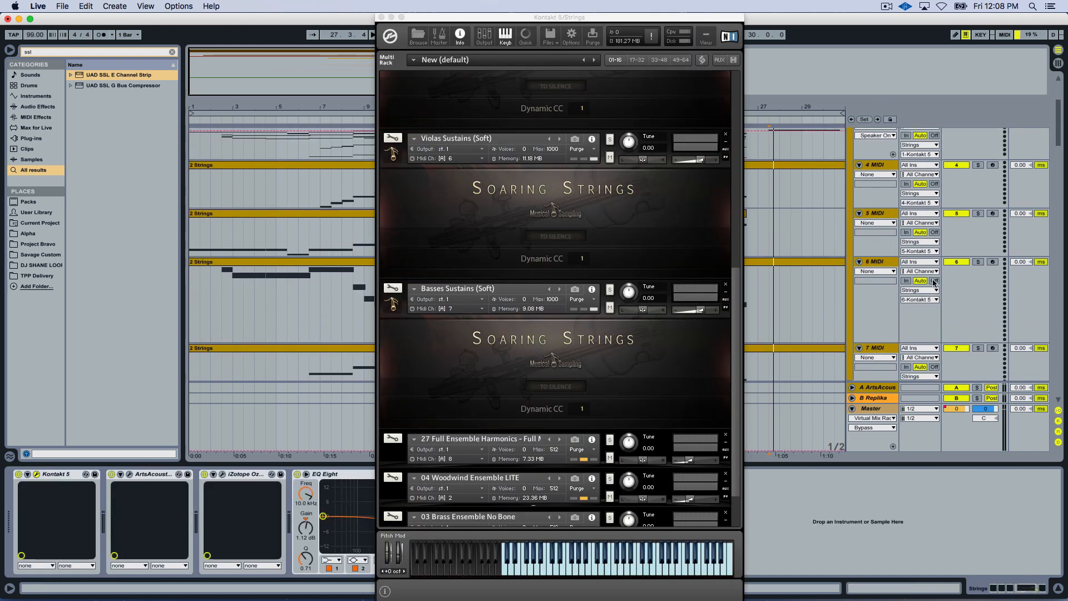
{"action": "scroll", "coordinate": [971, 292], "scroll_direction": "down", "scroll_amount": 1}
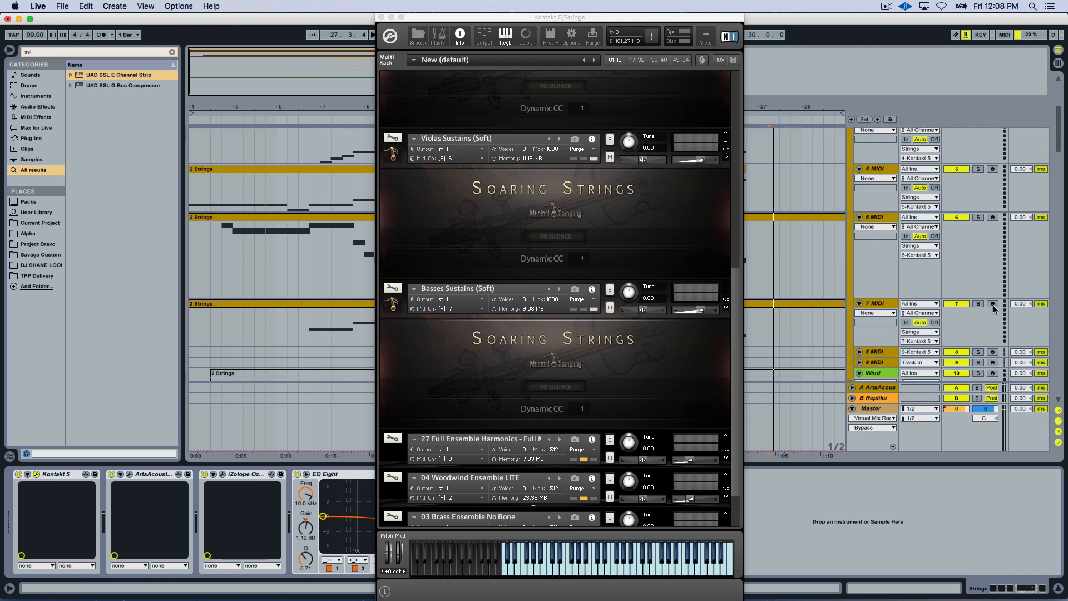
{"action": "left_click", "coordinate": [993, 304]}
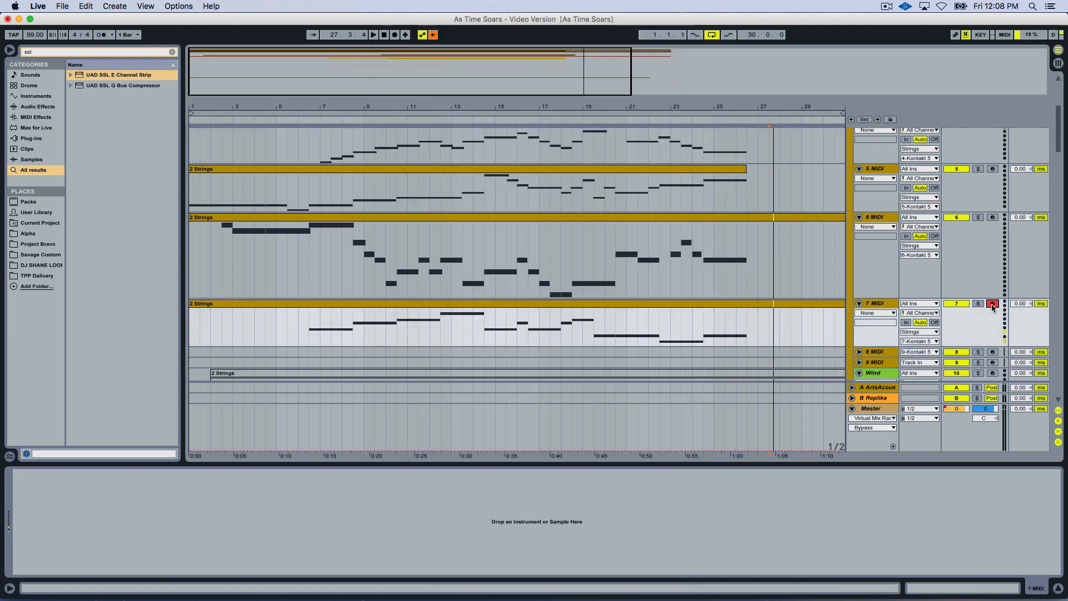
{"action": "left_click", "coordinate": [393, 348]}
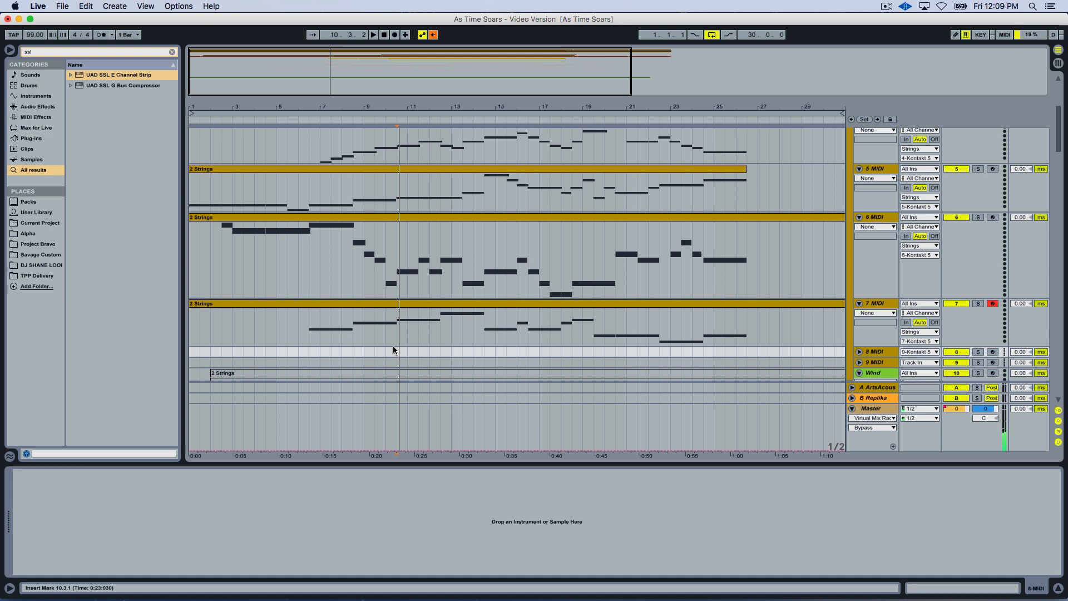
Show the Strings track's Kontakt rack and shift its window slightly to one side.
{"action": "scroll", "coordinate": [393, 346], "scroll_direction": "up", "scroll_amount": 6}
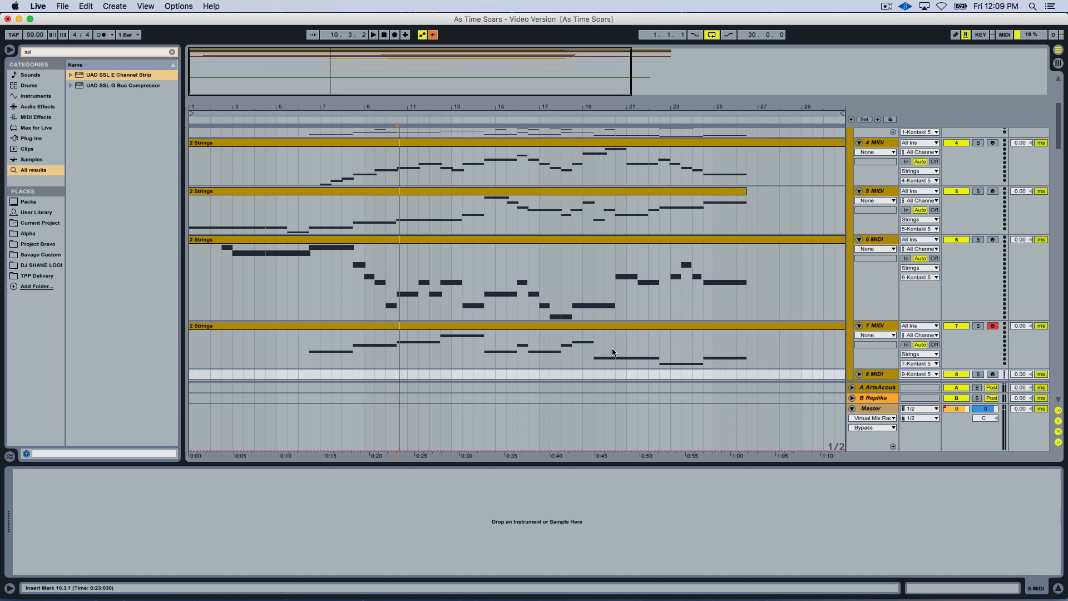
{"action": "left_click", "coordinate": [876, 191]}
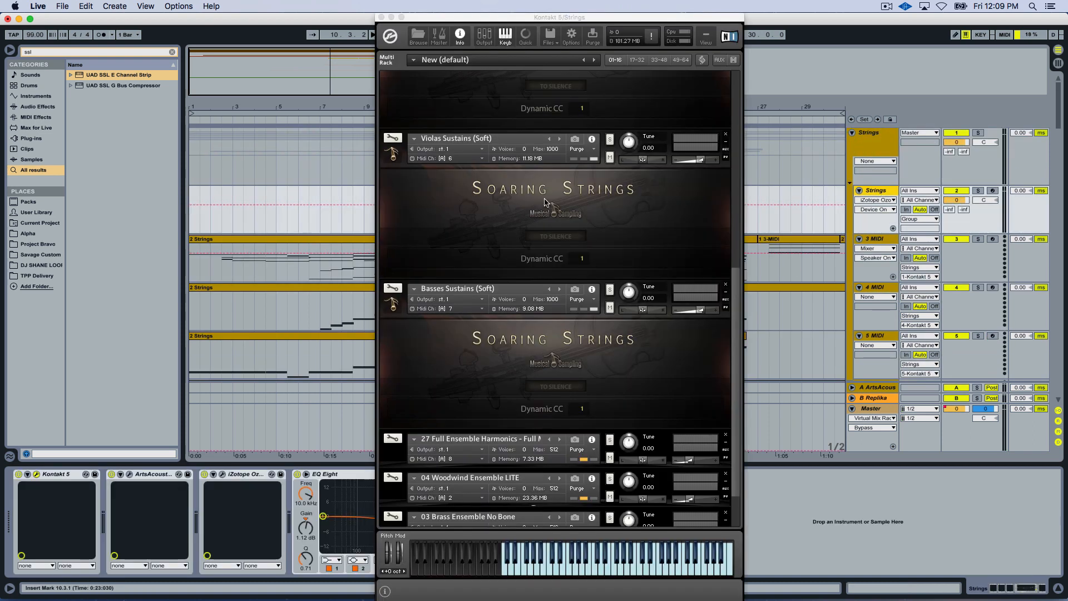
{"action": "left_click_drag", "start_coordinate": [547, 16], "coordinate": [529, 9]}
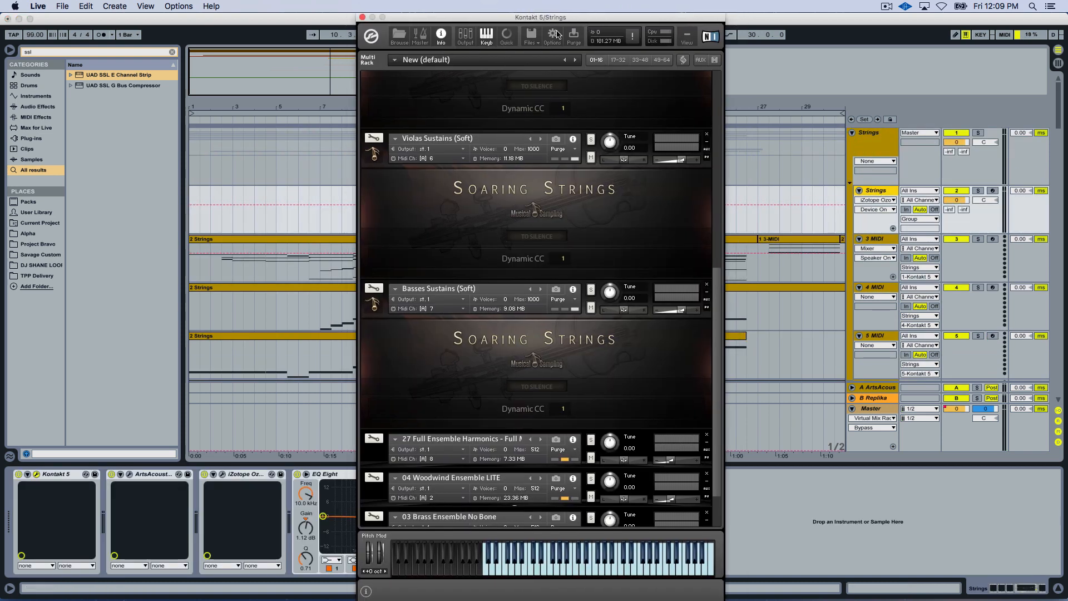
Show Kontakt's Quick-Load browser and open the All Strings folder within the Soaring Strings instruments.
{"action": "left_click", "coordinate": [506, 37]}
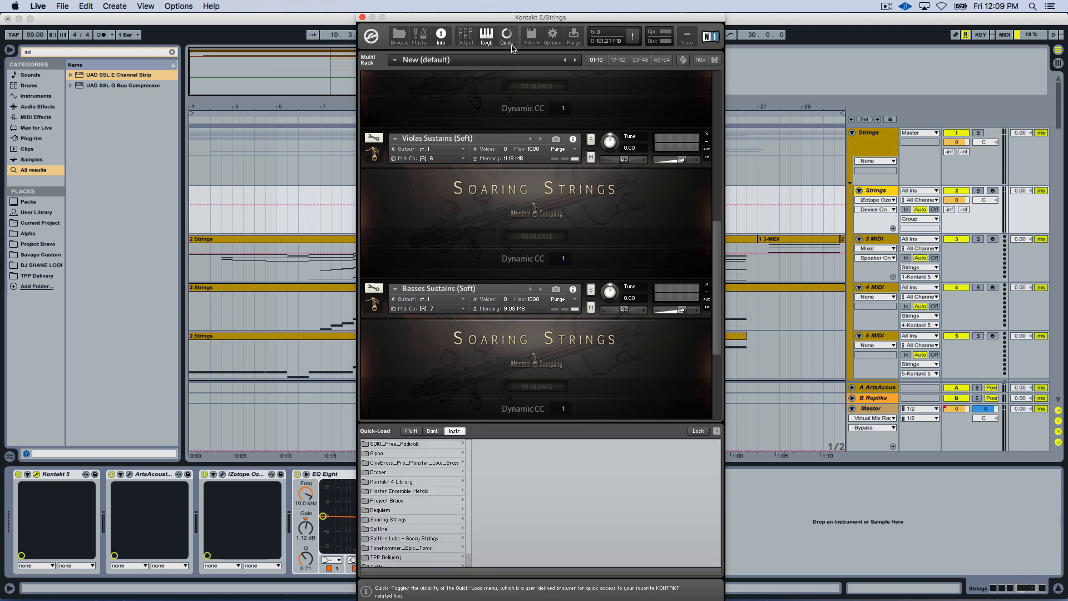
{"action": "left_click", "coordinate": [396, 520]}
{"action": "left_click", "coordinate": [492, 446]}
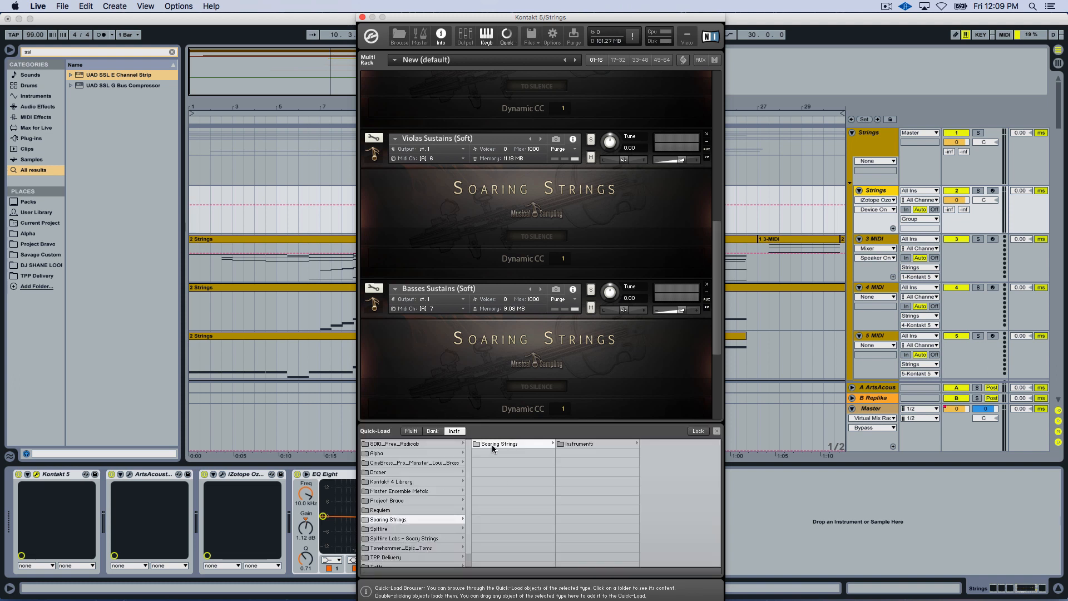
{"action": "left_click", "coordinate": [578, 443]}
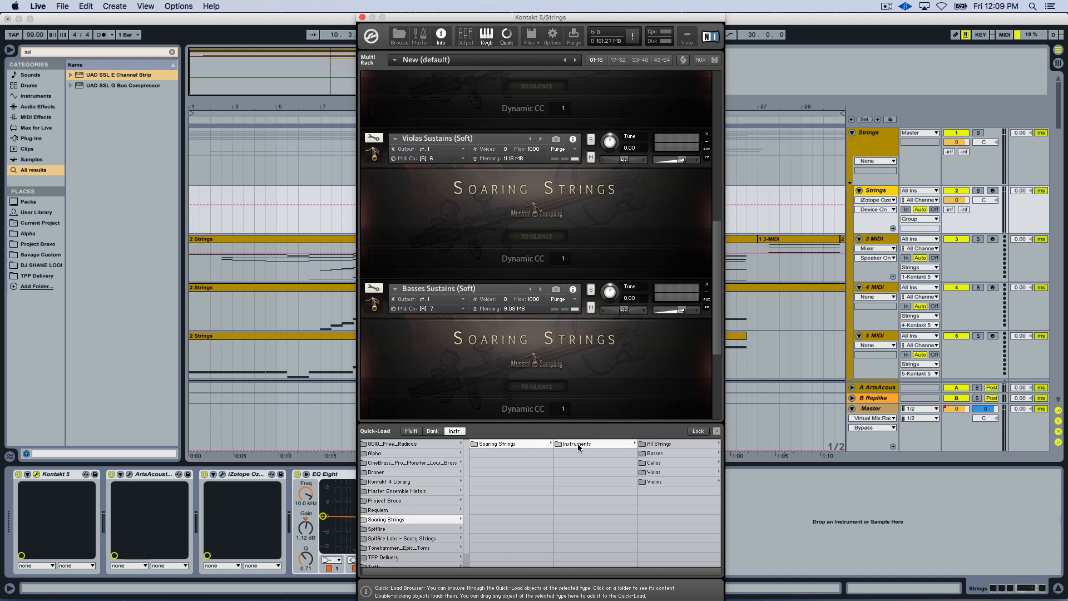
{"action": "left_click", "coordinate": [656, 444]}
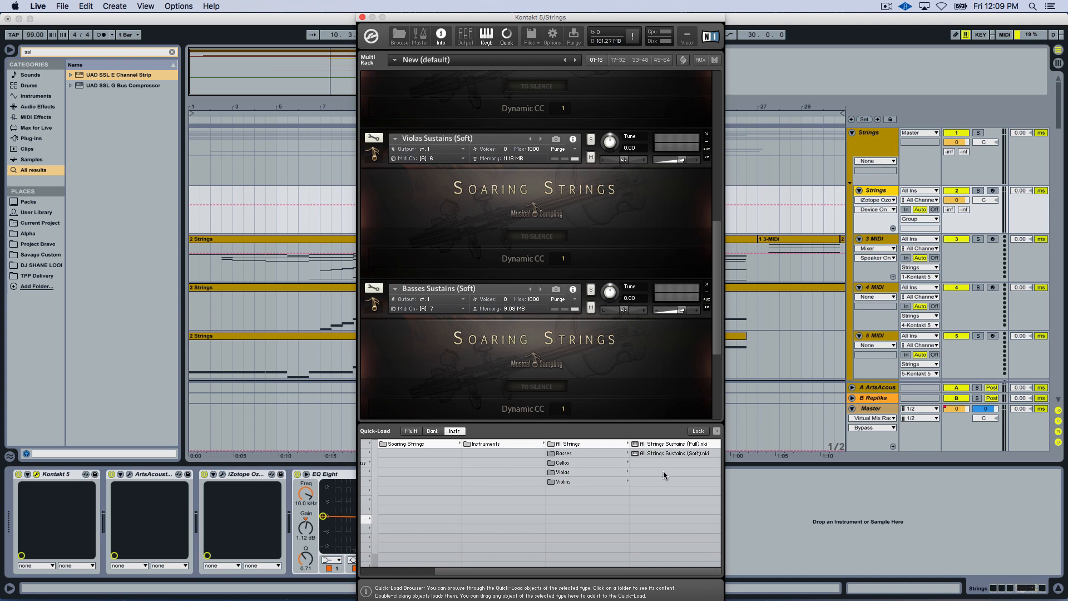